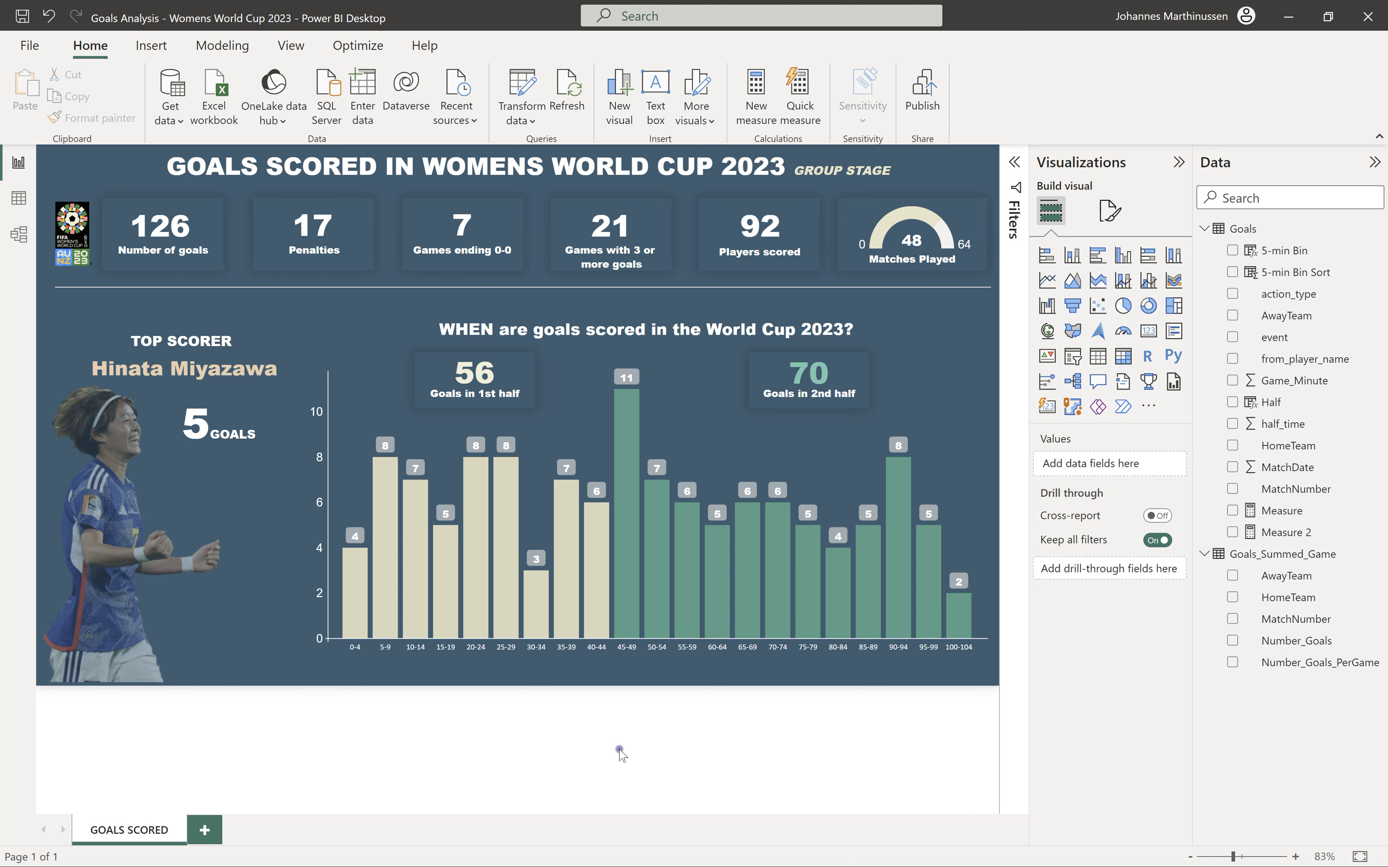
Add a new report page and open its canvas background colour choices
click(208, 833)
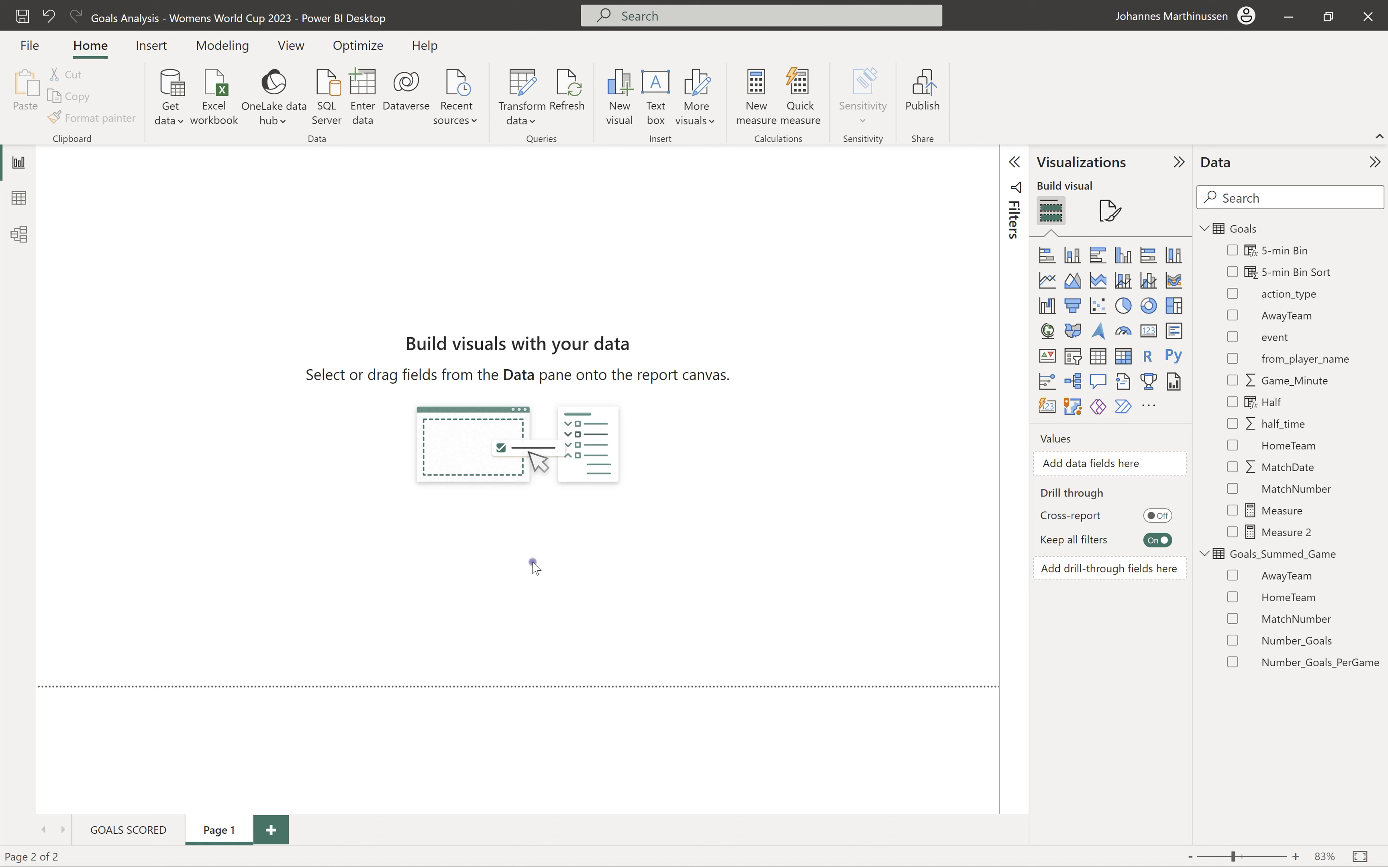
click(1111, 213)
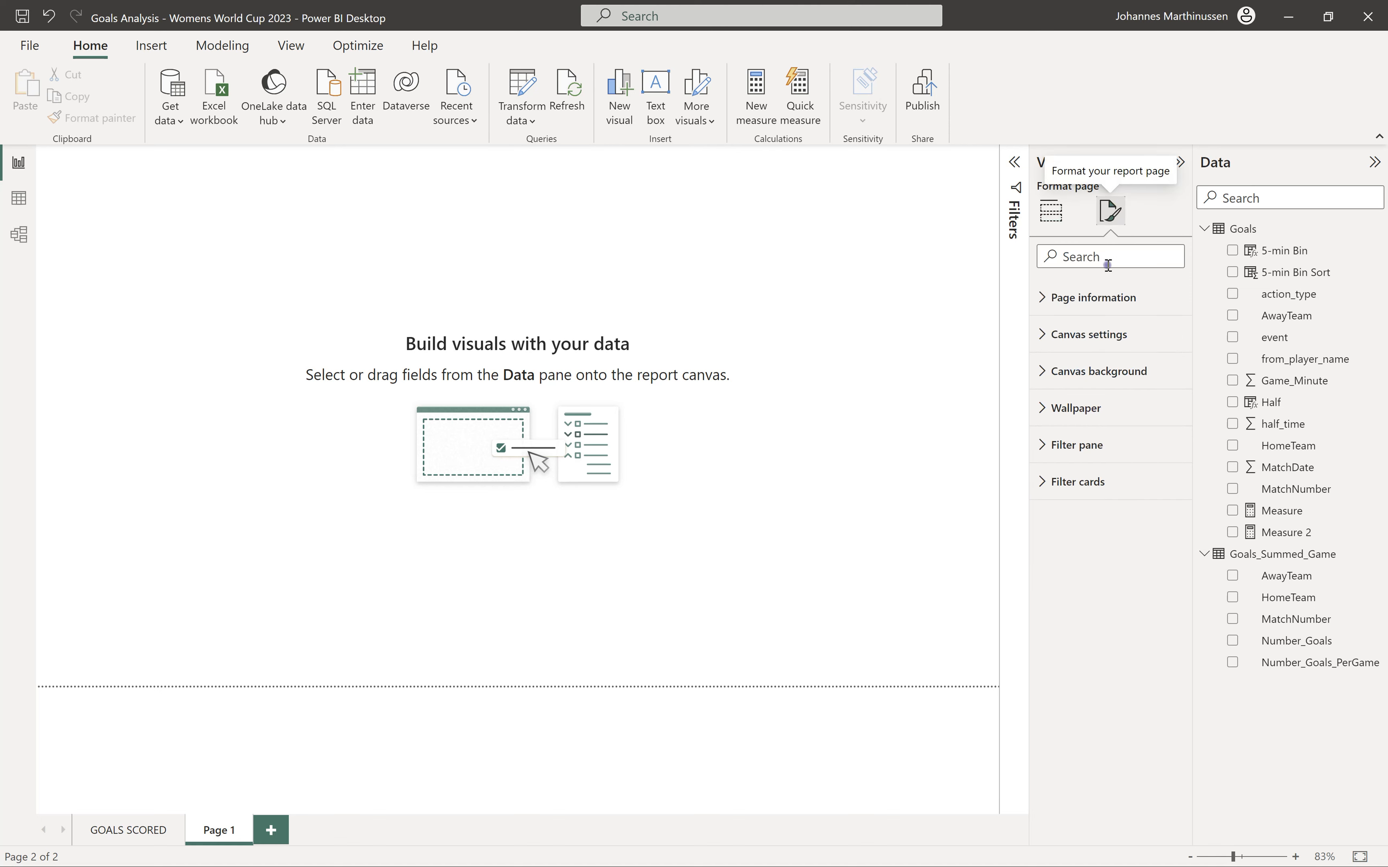
click(1097, 371)
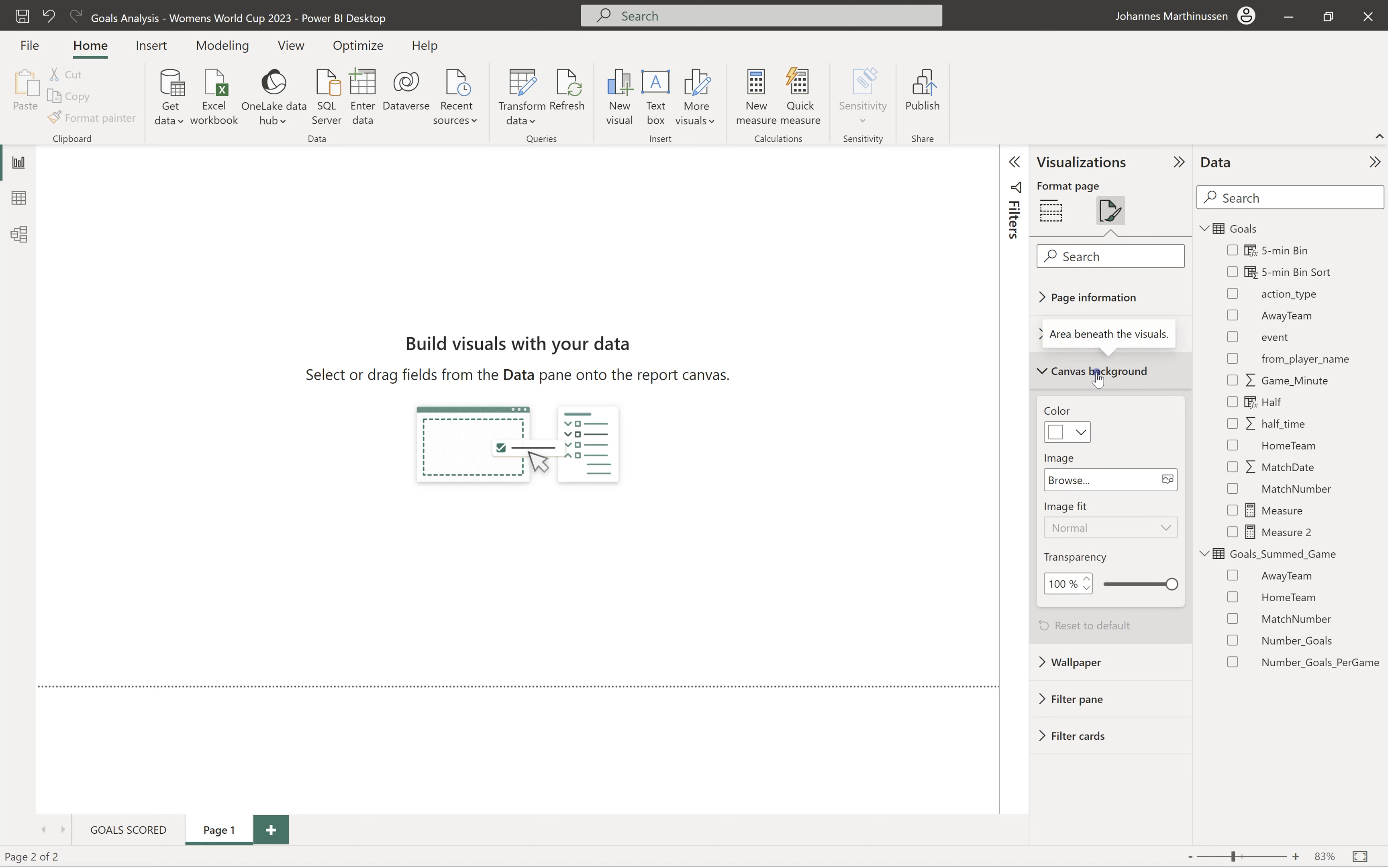
click(1078, 432)
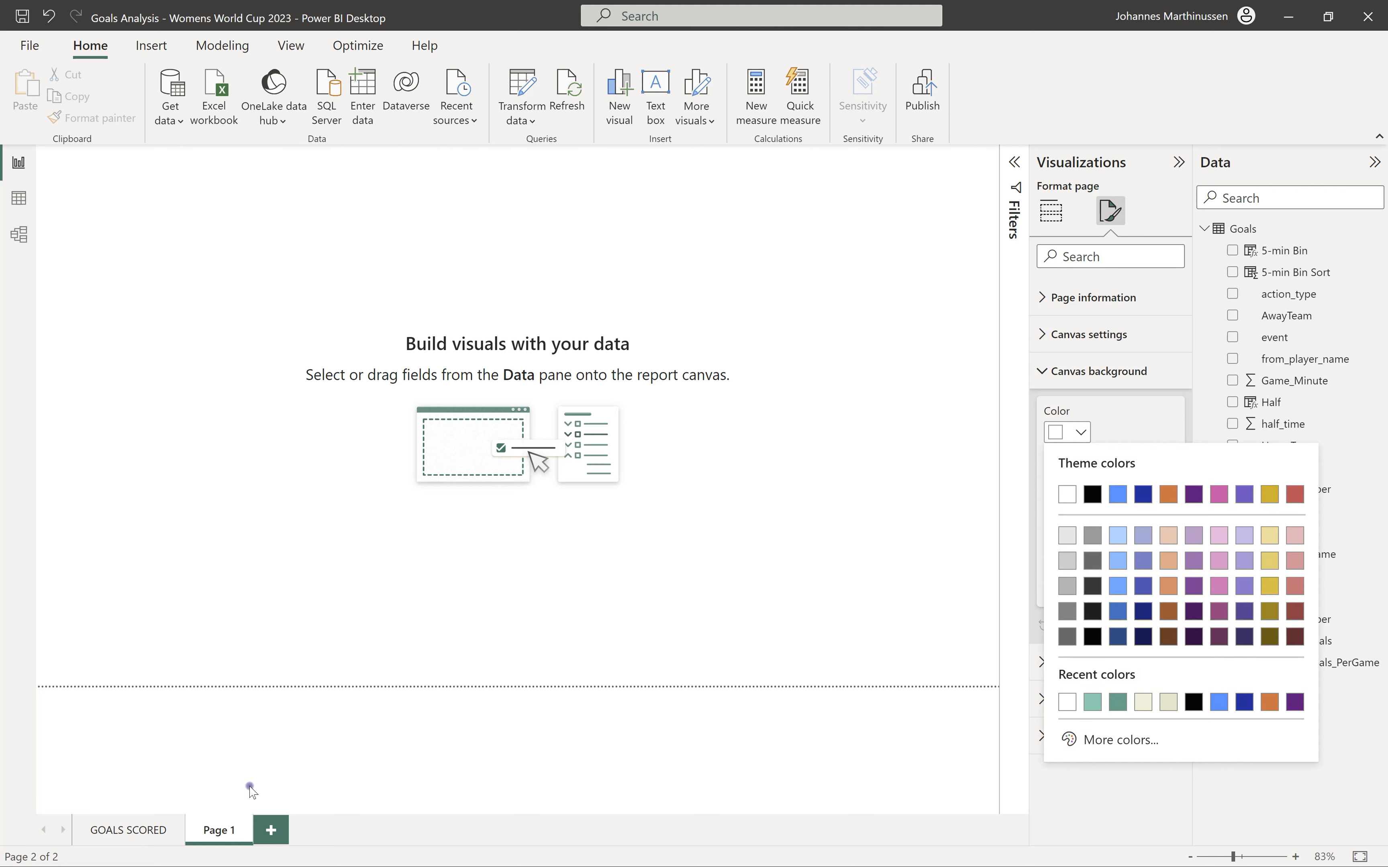
Look up the custom hex colour of the GOALS SCORED page's canvas background
click(130, 831)
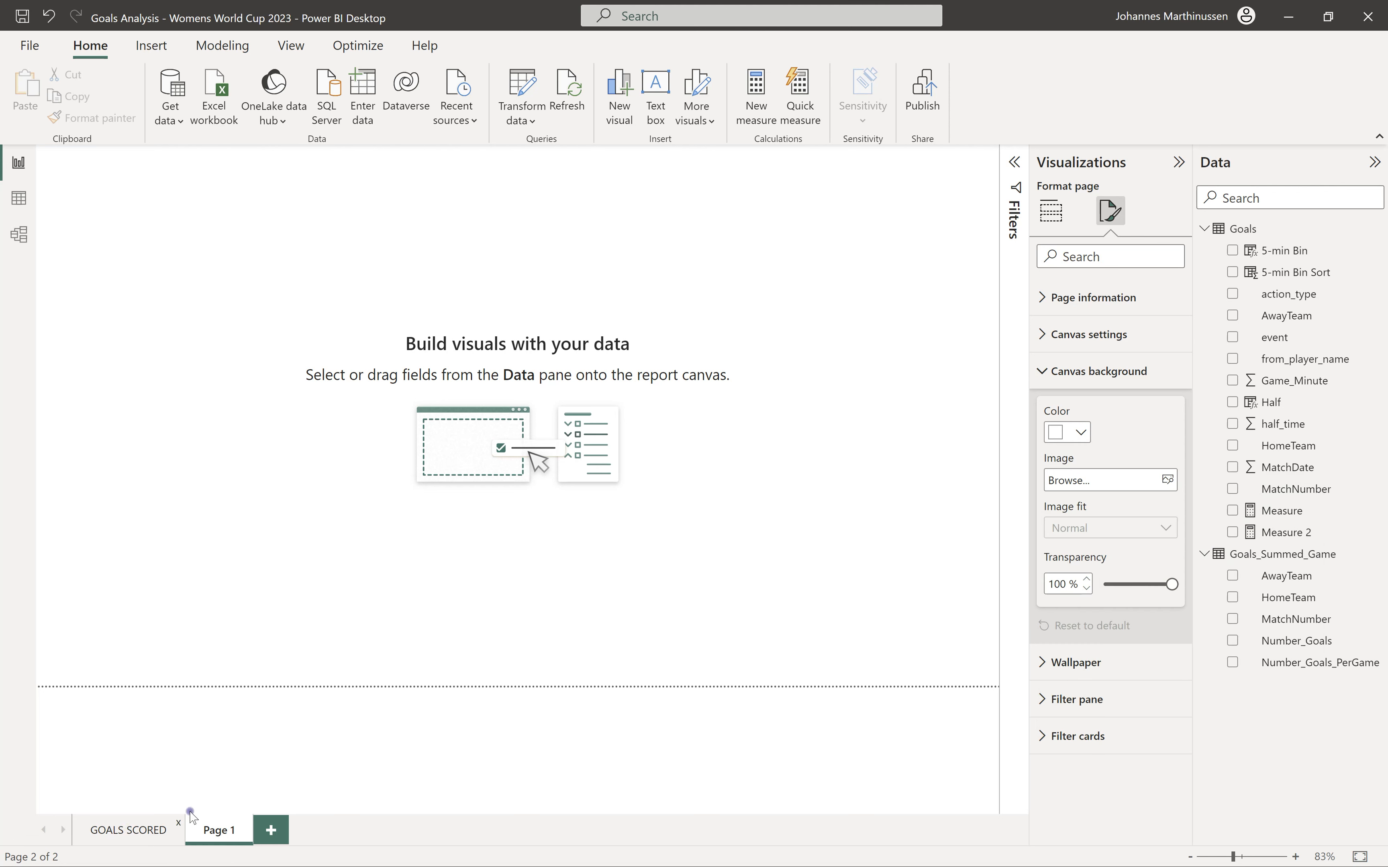
click(129, 830)
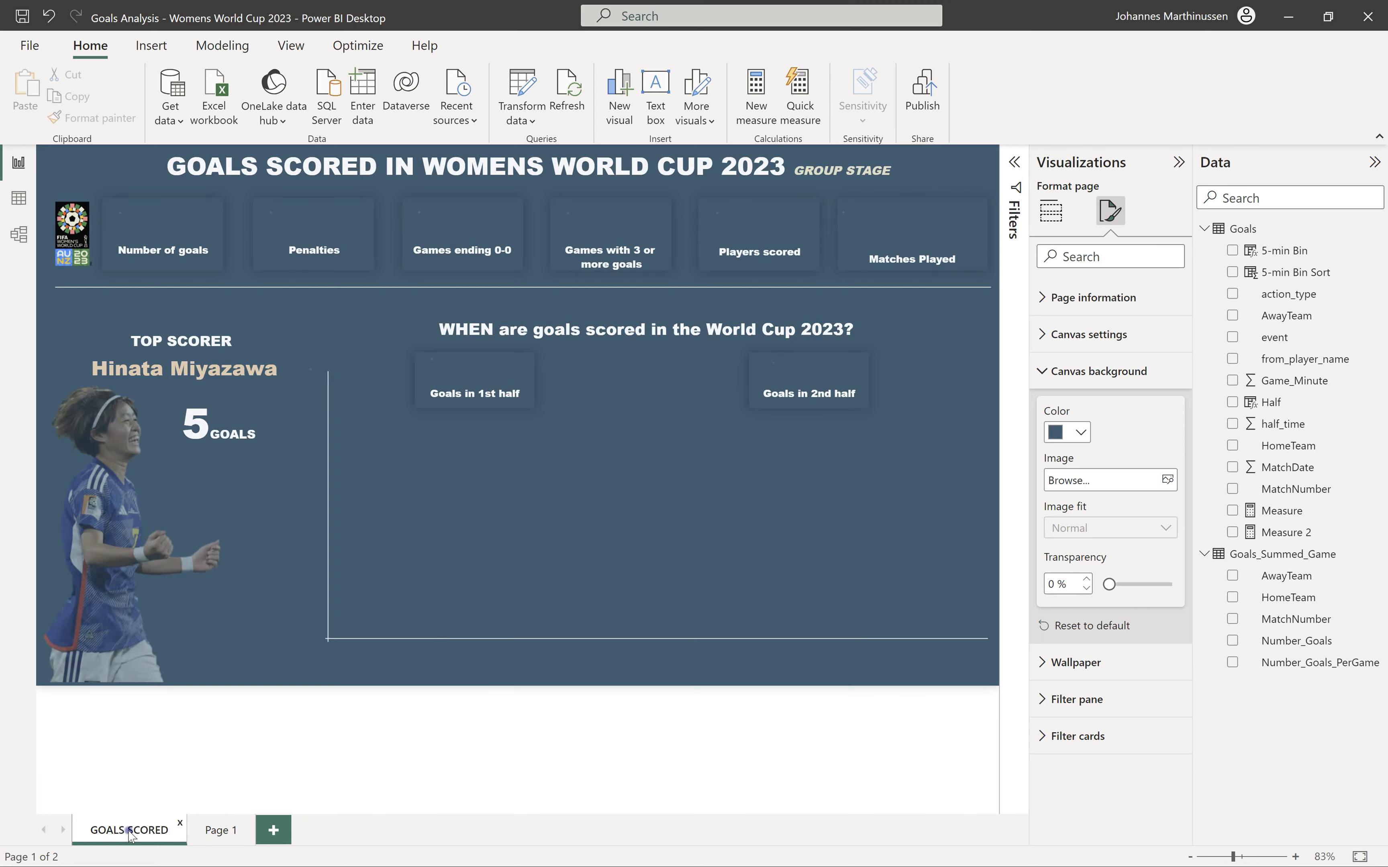
click(1081, 433)
click(1111, 740)
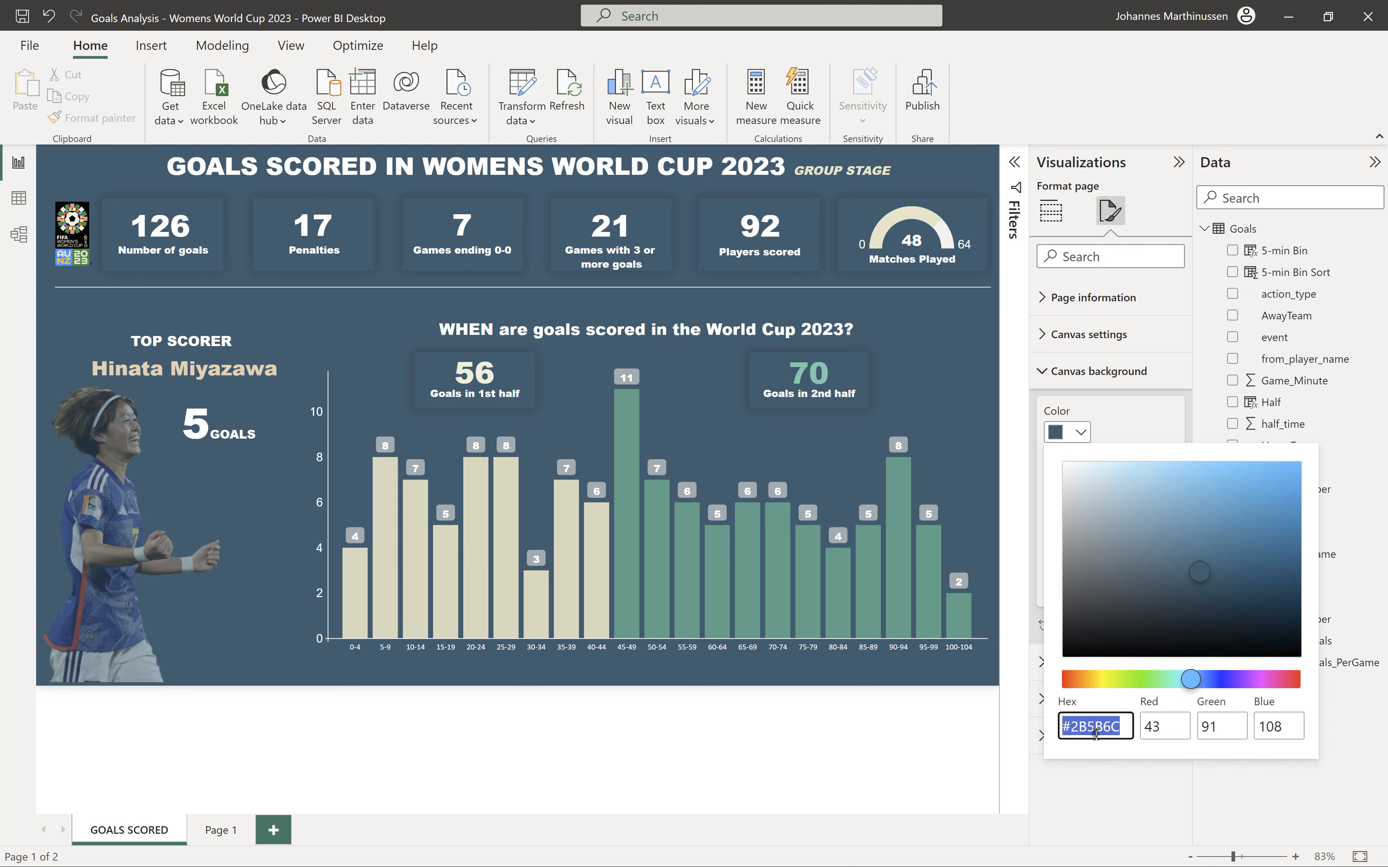
Set Page 1's canvas background colour to the dark blue-grey used on the GOALS SCORED page
click(215, 831)
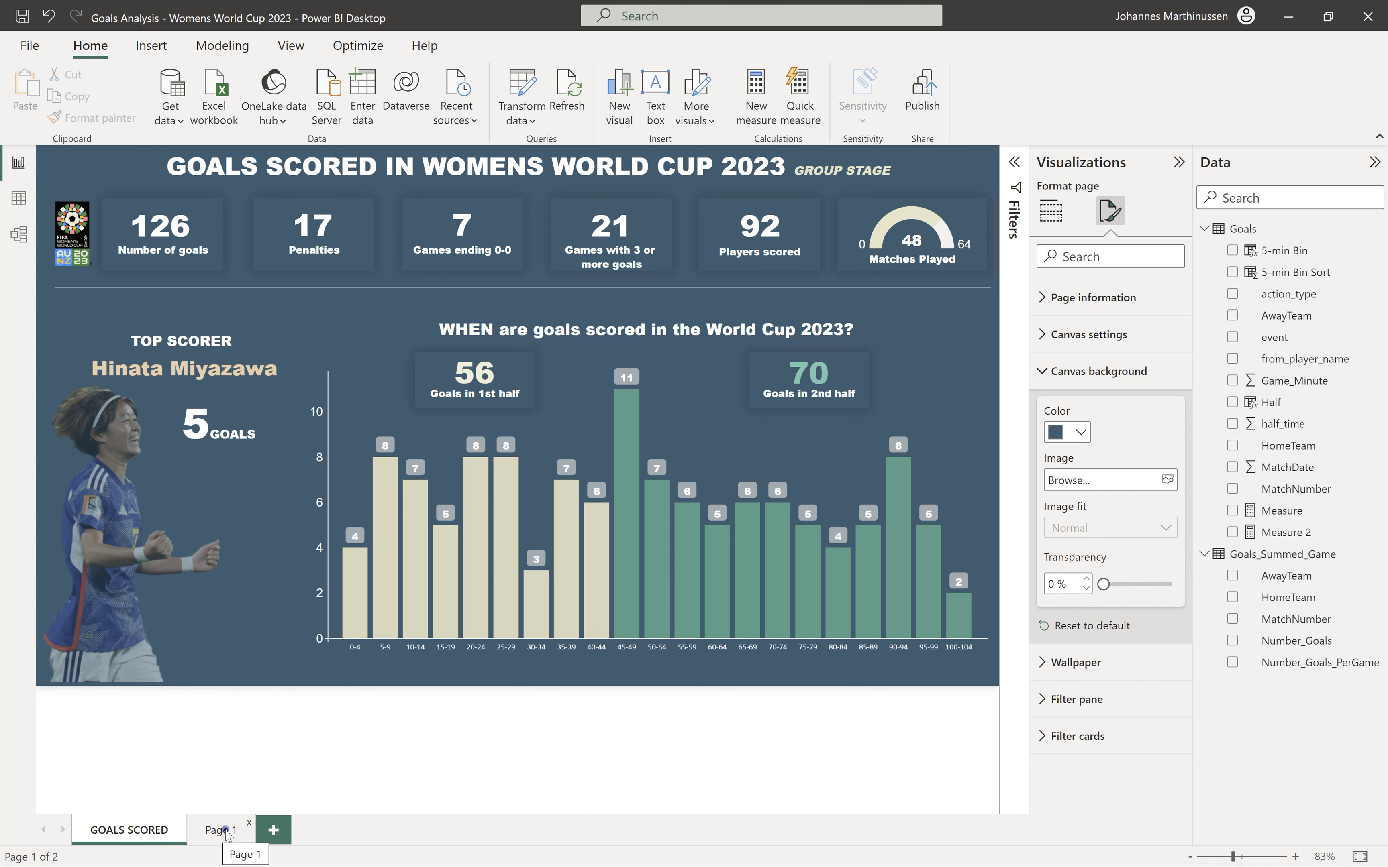
click(227, 834)
click(1085, 430)
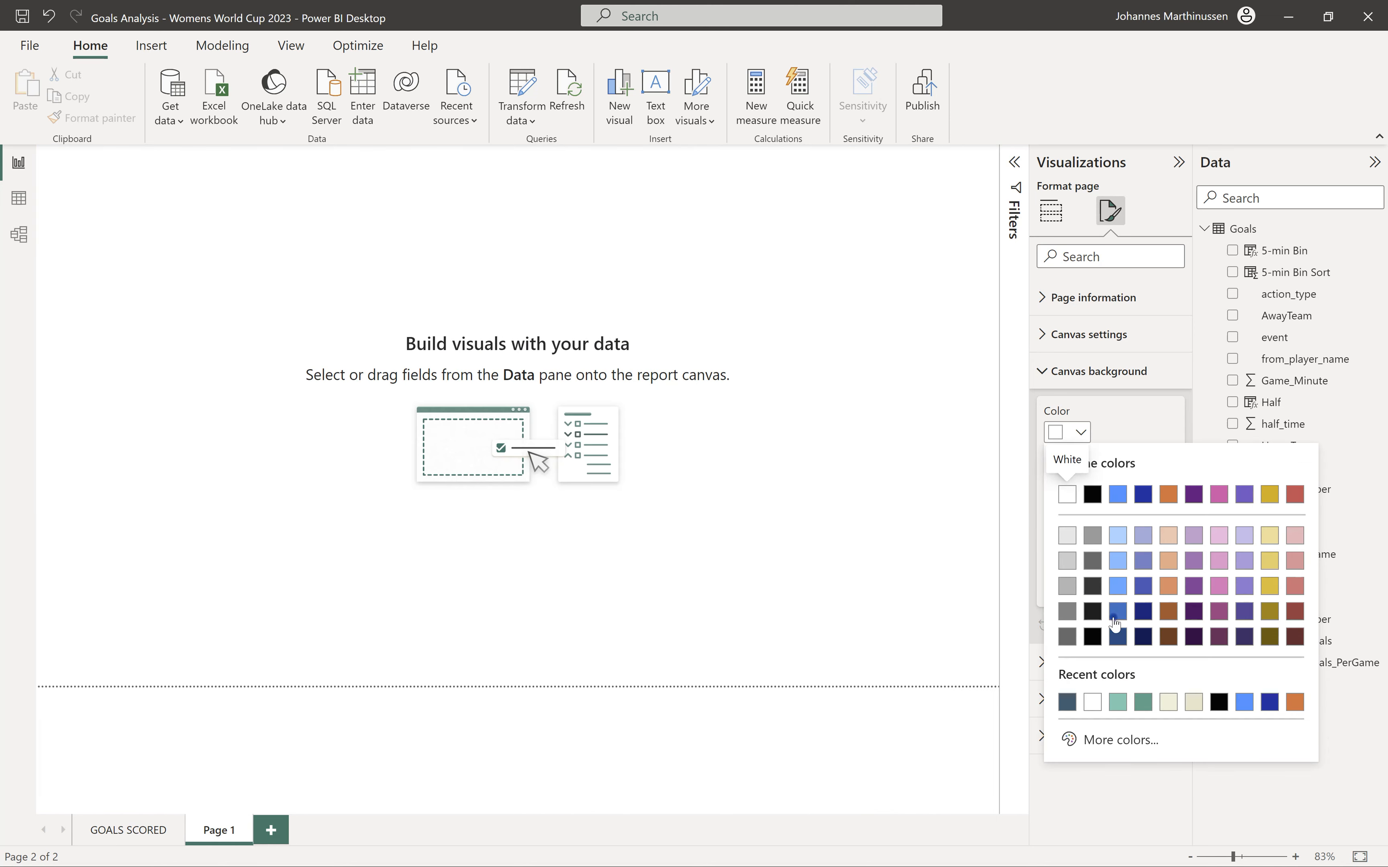
click(1068, 706)
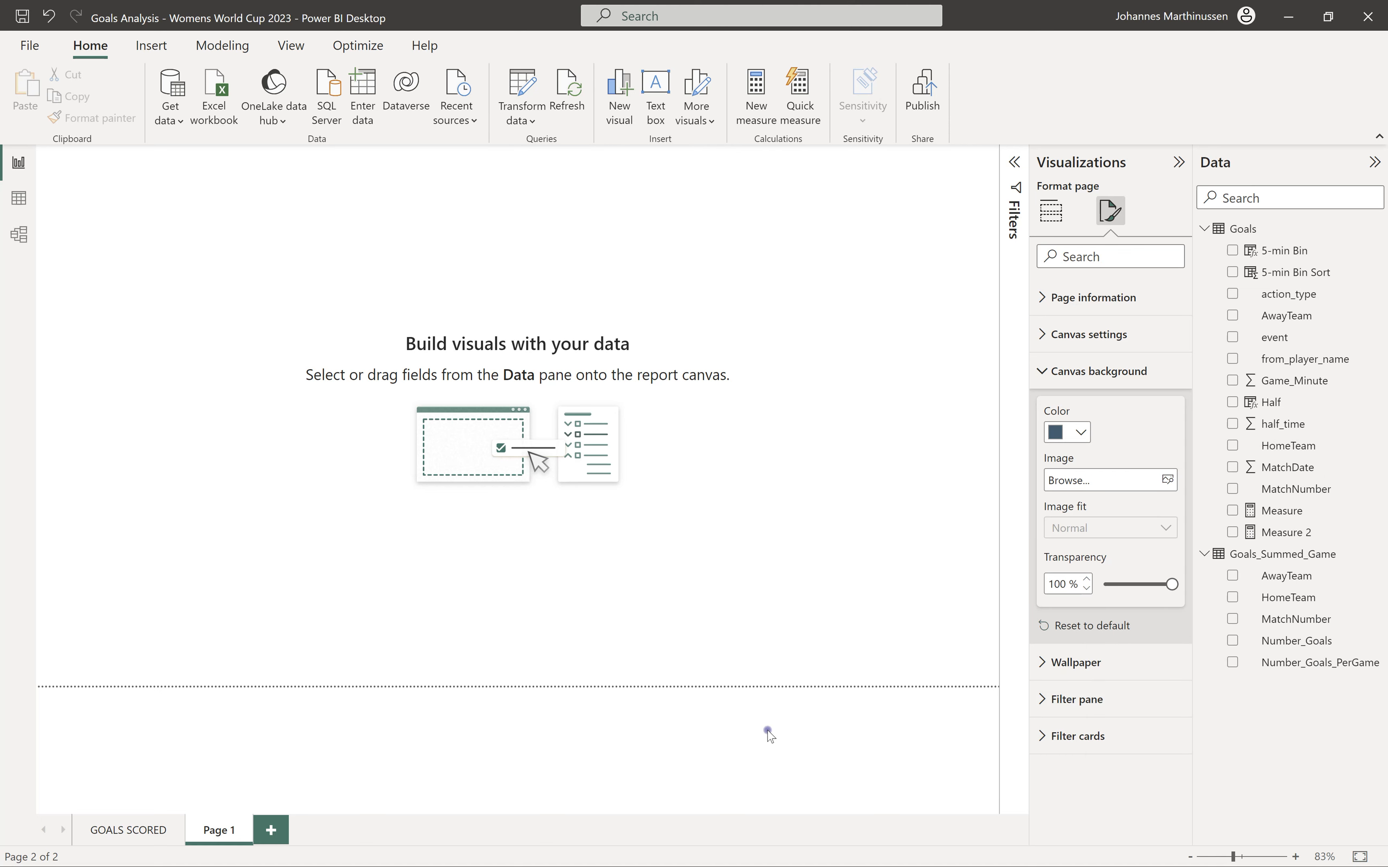
click(735, 738)
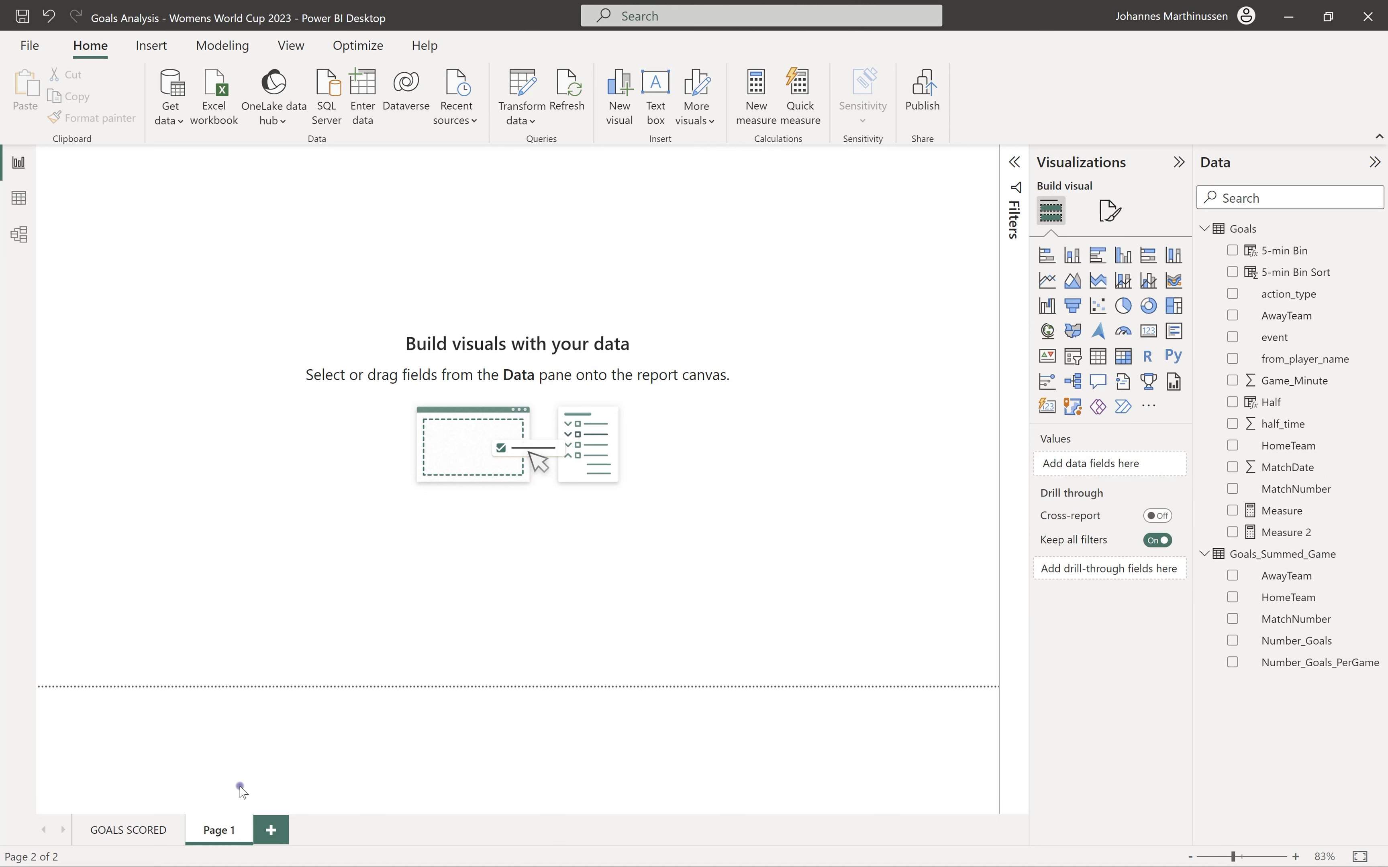
Check the font settings of the main title on the GOALS SCORED page
click(152, 829)
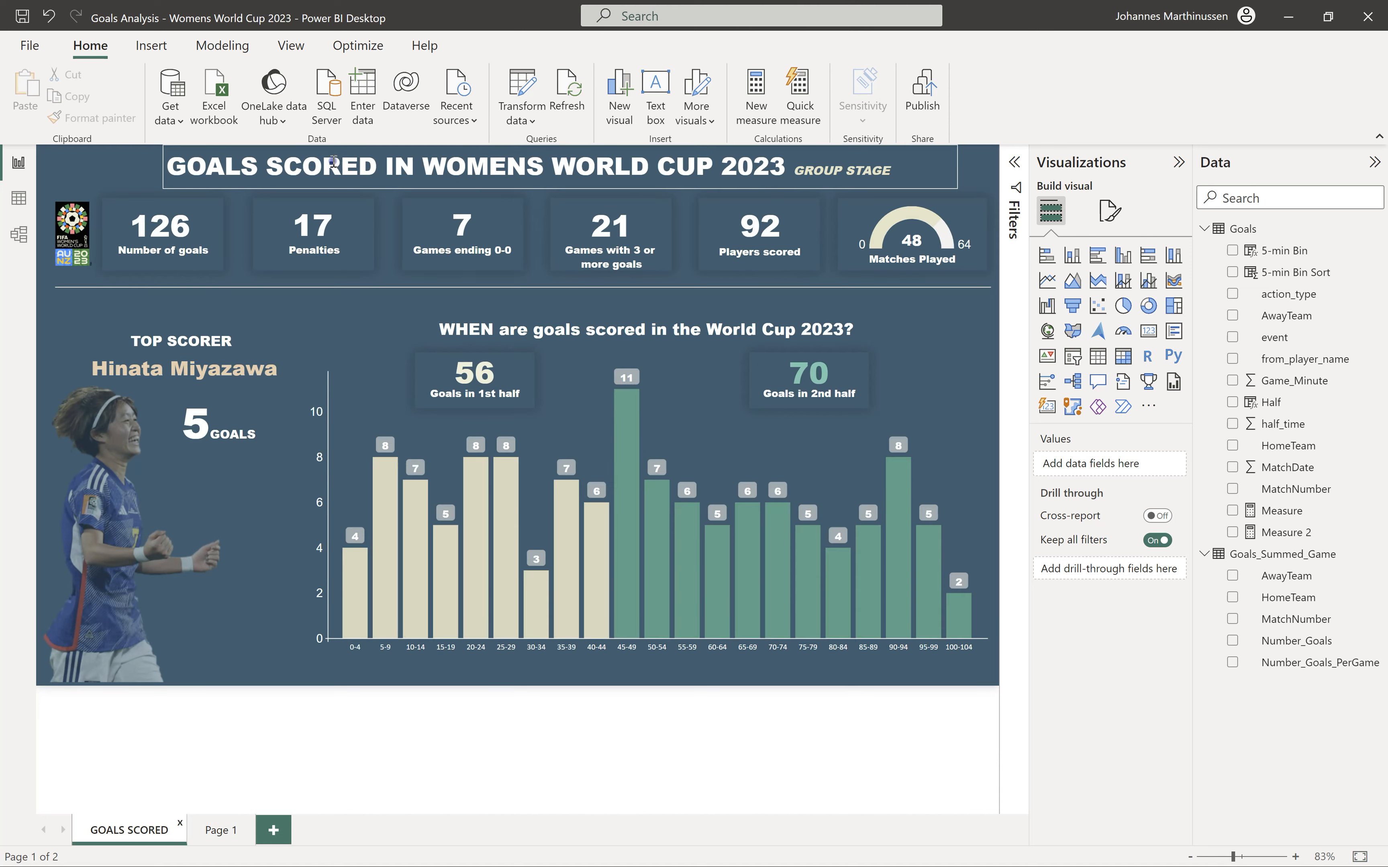
click(342, 172)
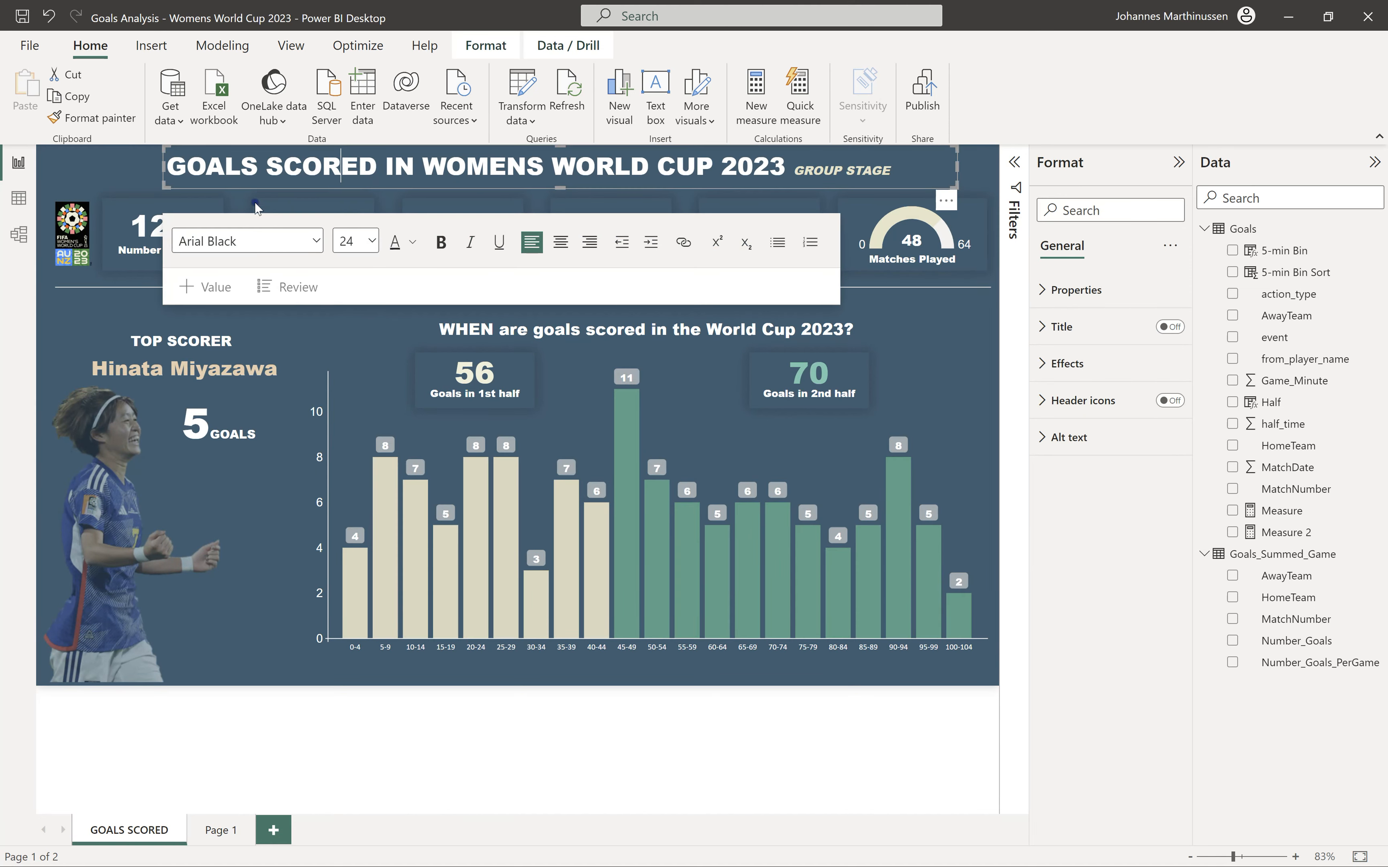
click(319, 244)
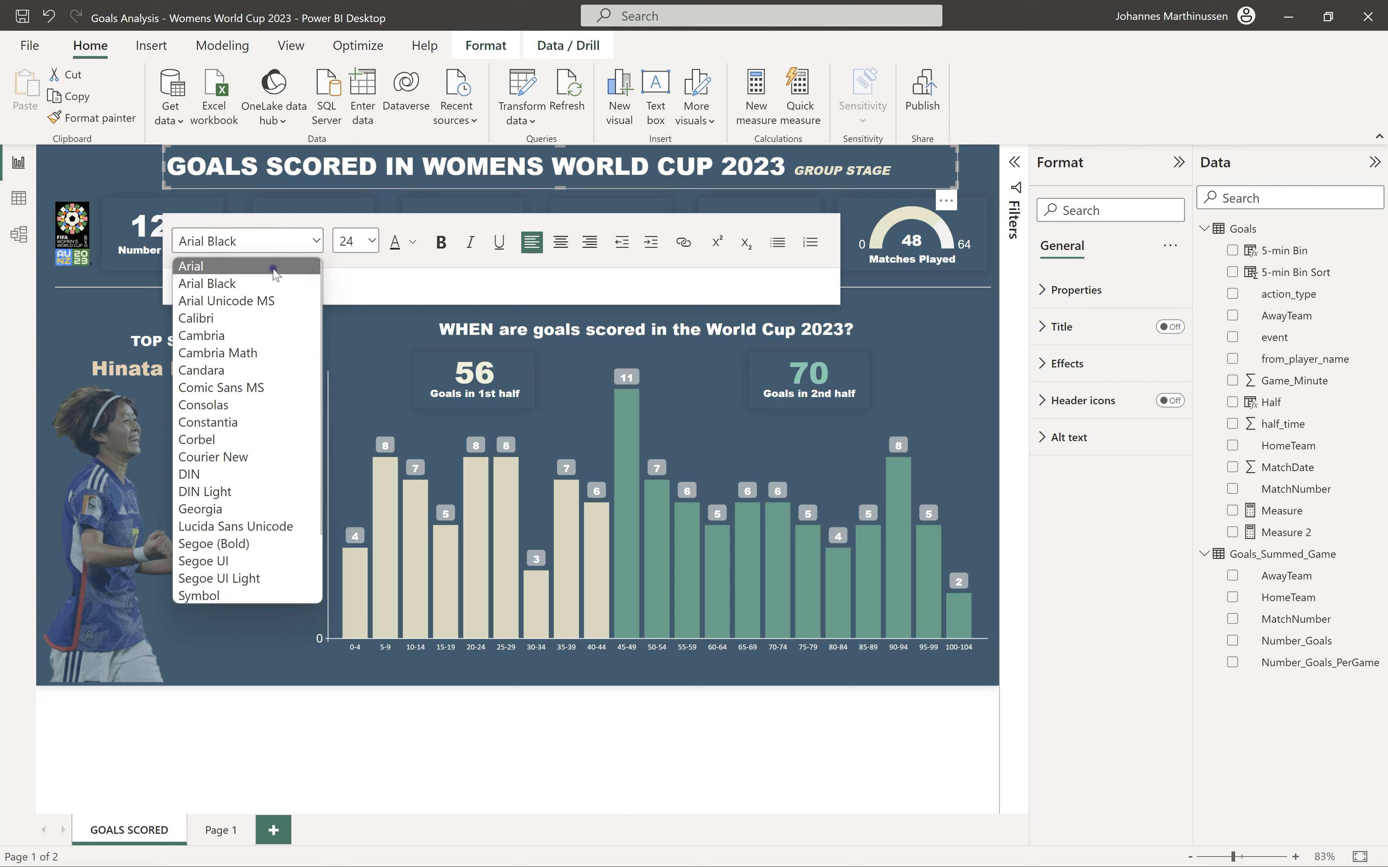
click(316, 241)
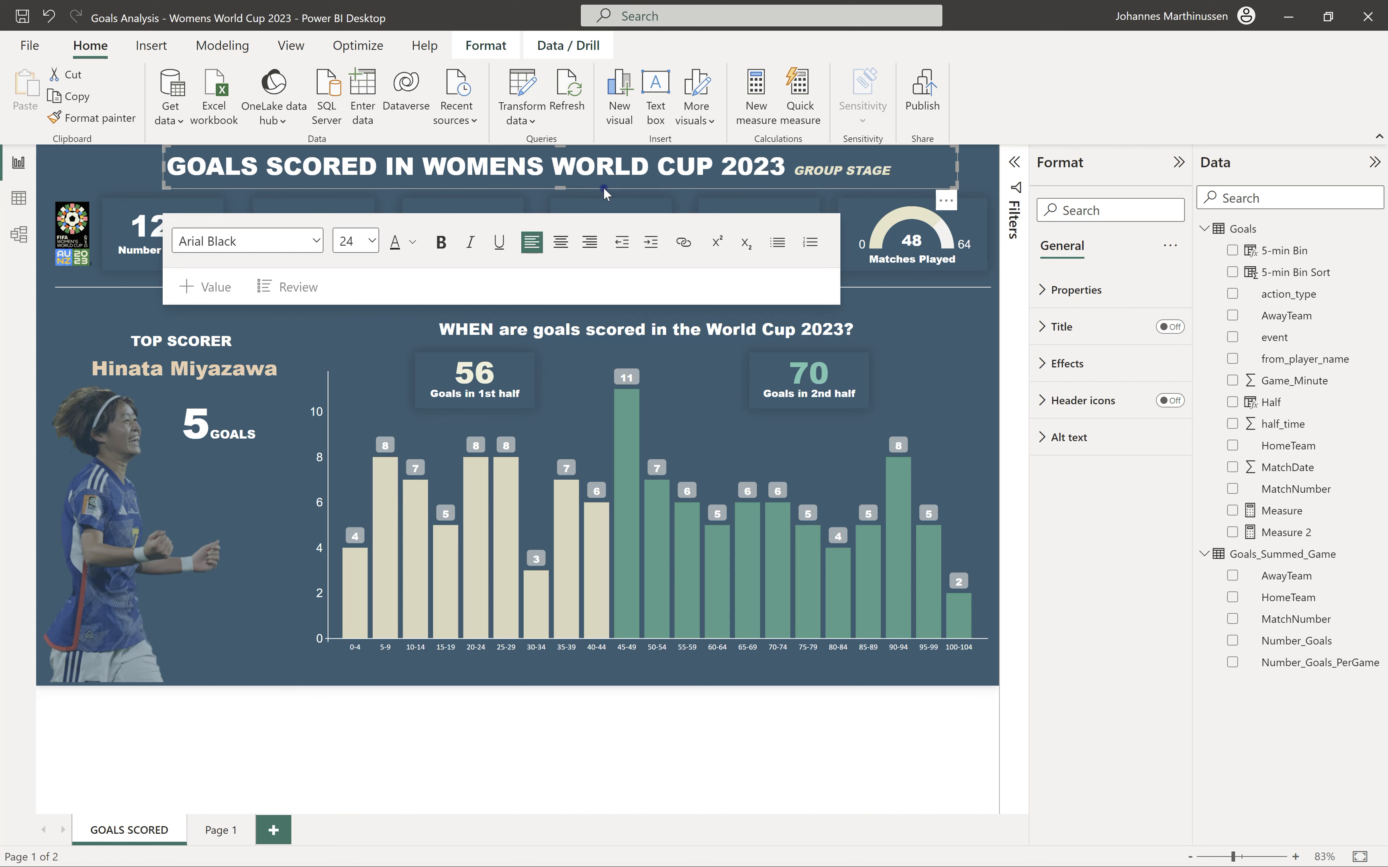
Insert a text box on Page 1 containing the title WOMENS WORLD CUP in capitals
click(220, 831)
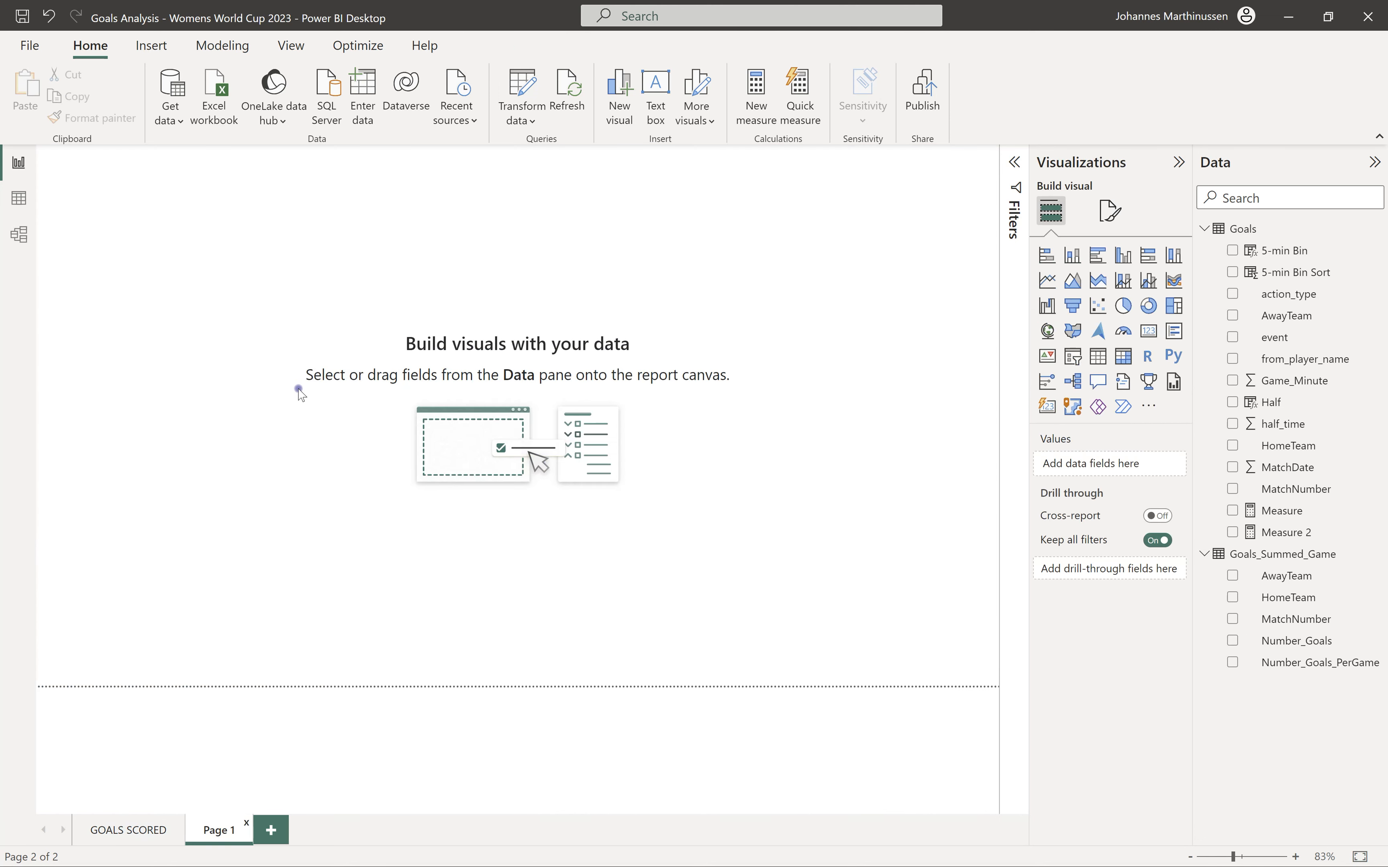
click(659, 94)
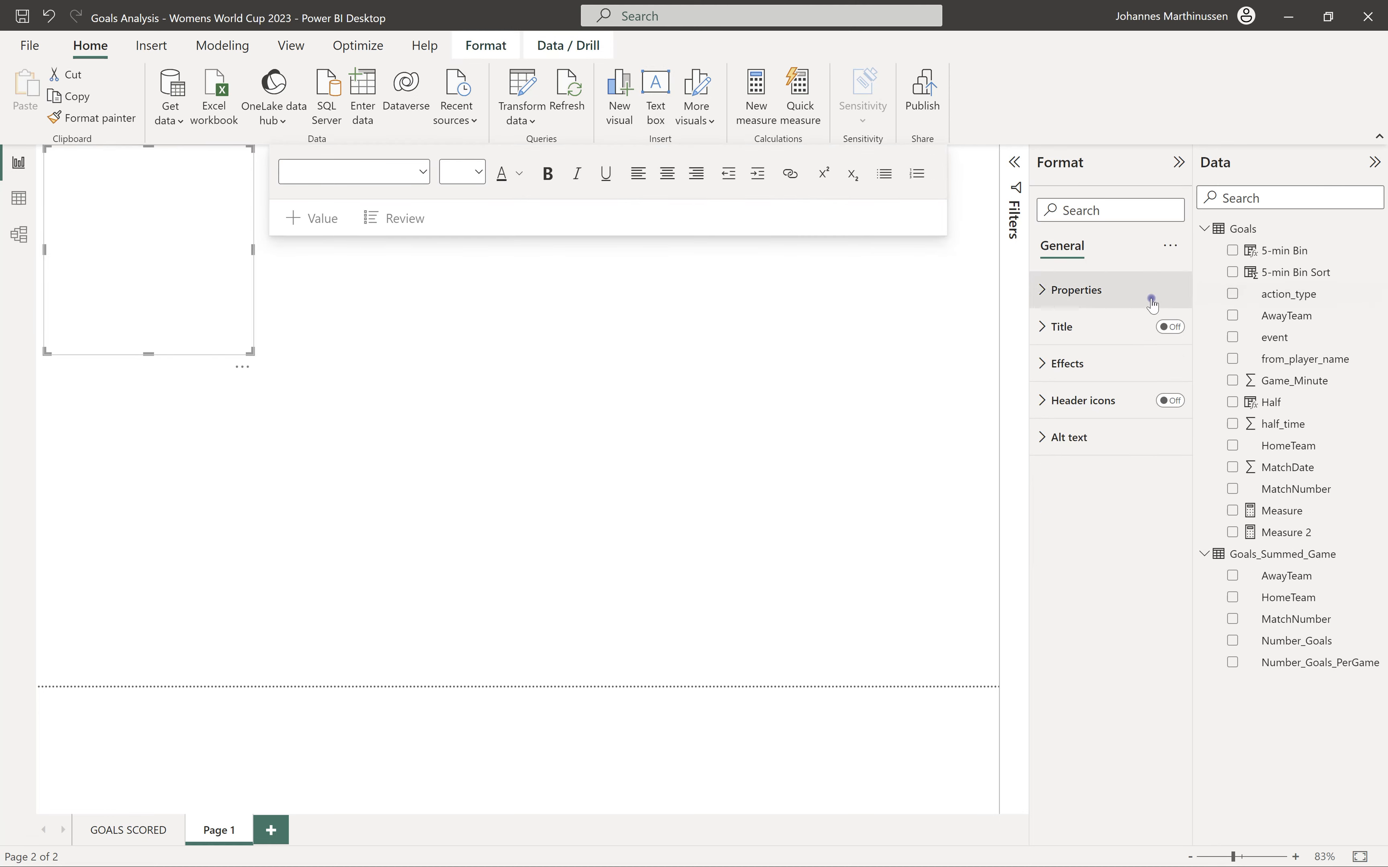
click(189, 247)
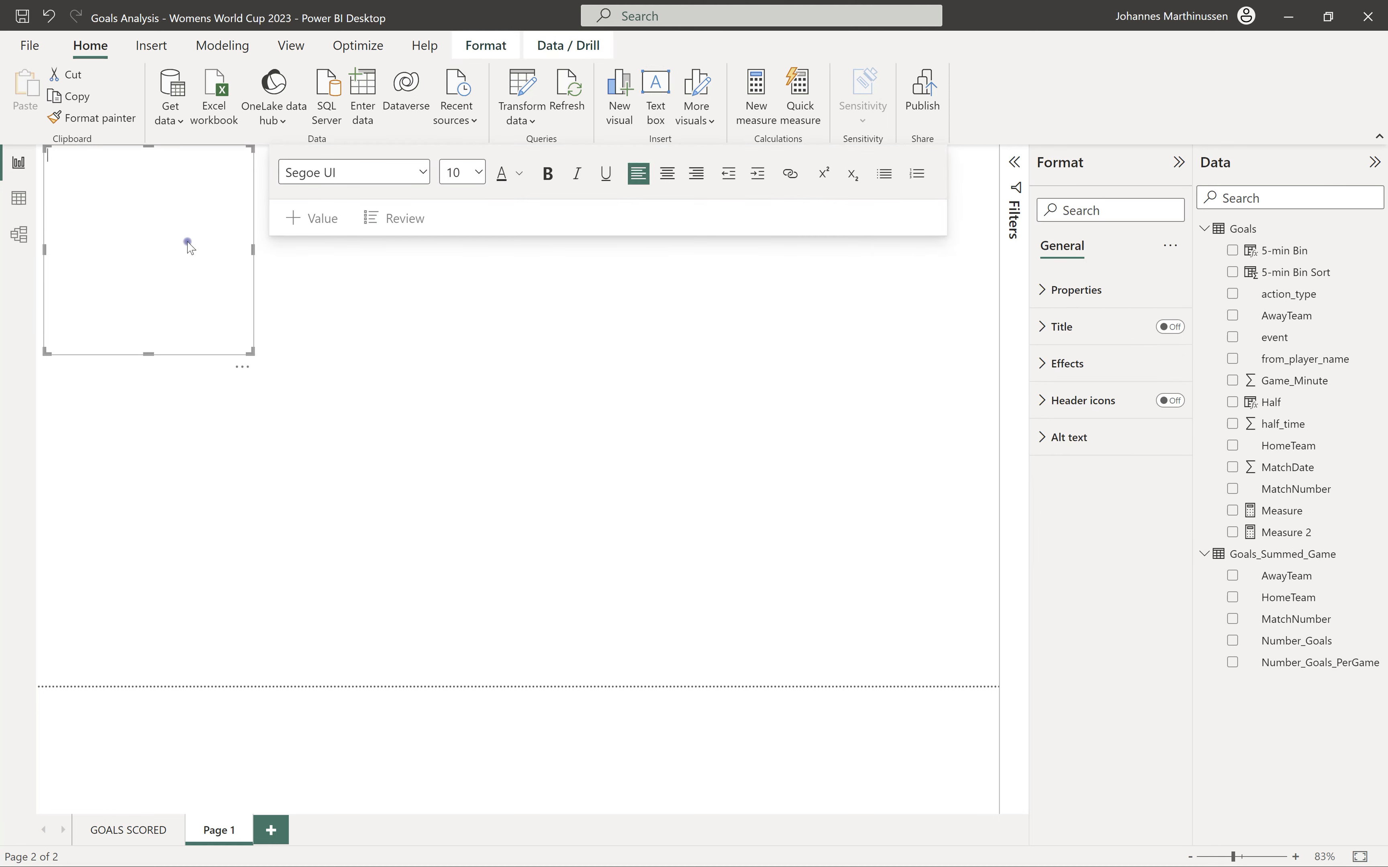
text(women)
key(ctrl+a)
key(Caps_Lock)
text(WO)
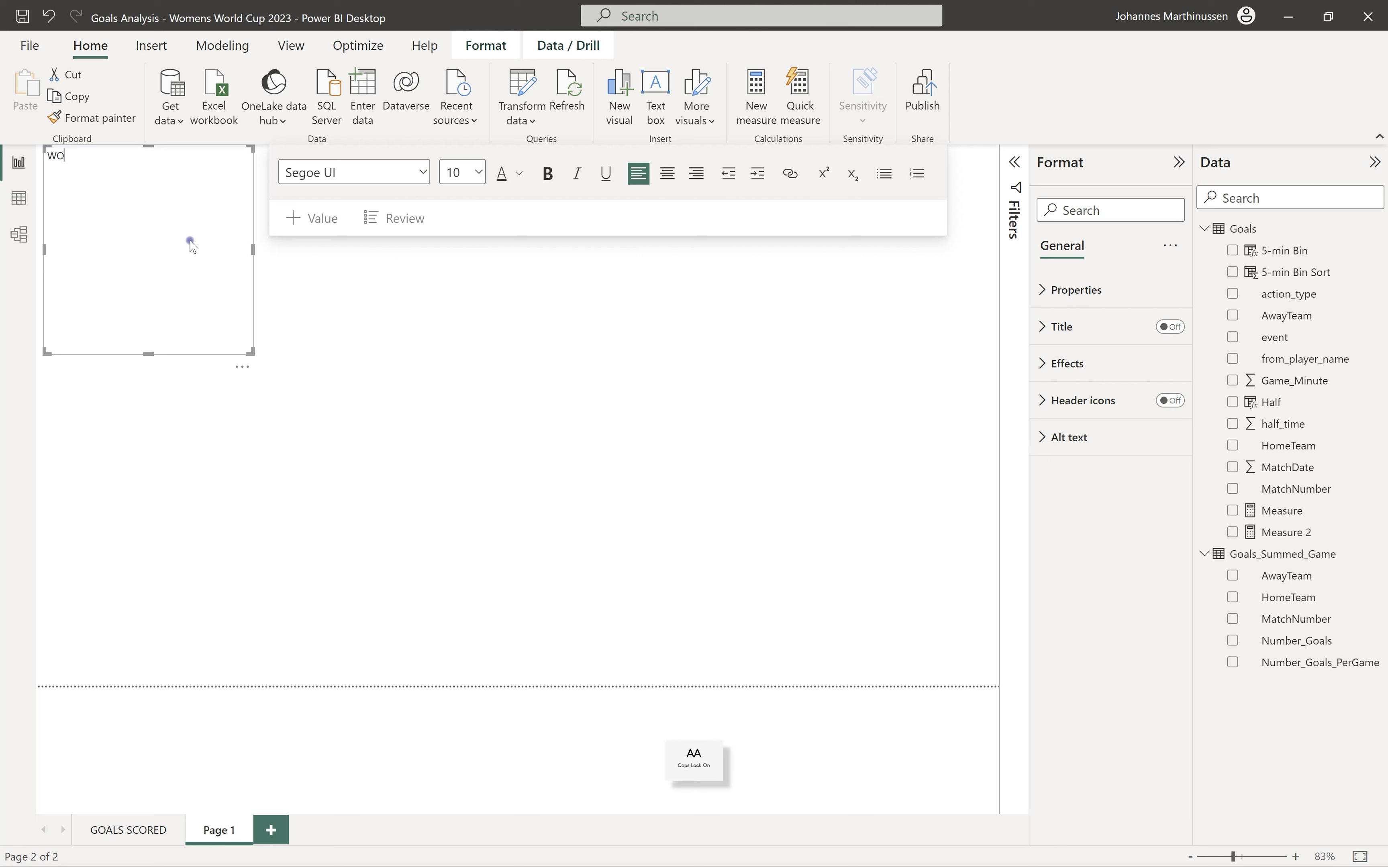
text(MENS WORLD CUP)
Format the whole title in Arial Black, size 24, with the light cream recent colour
key(ctrl+a)
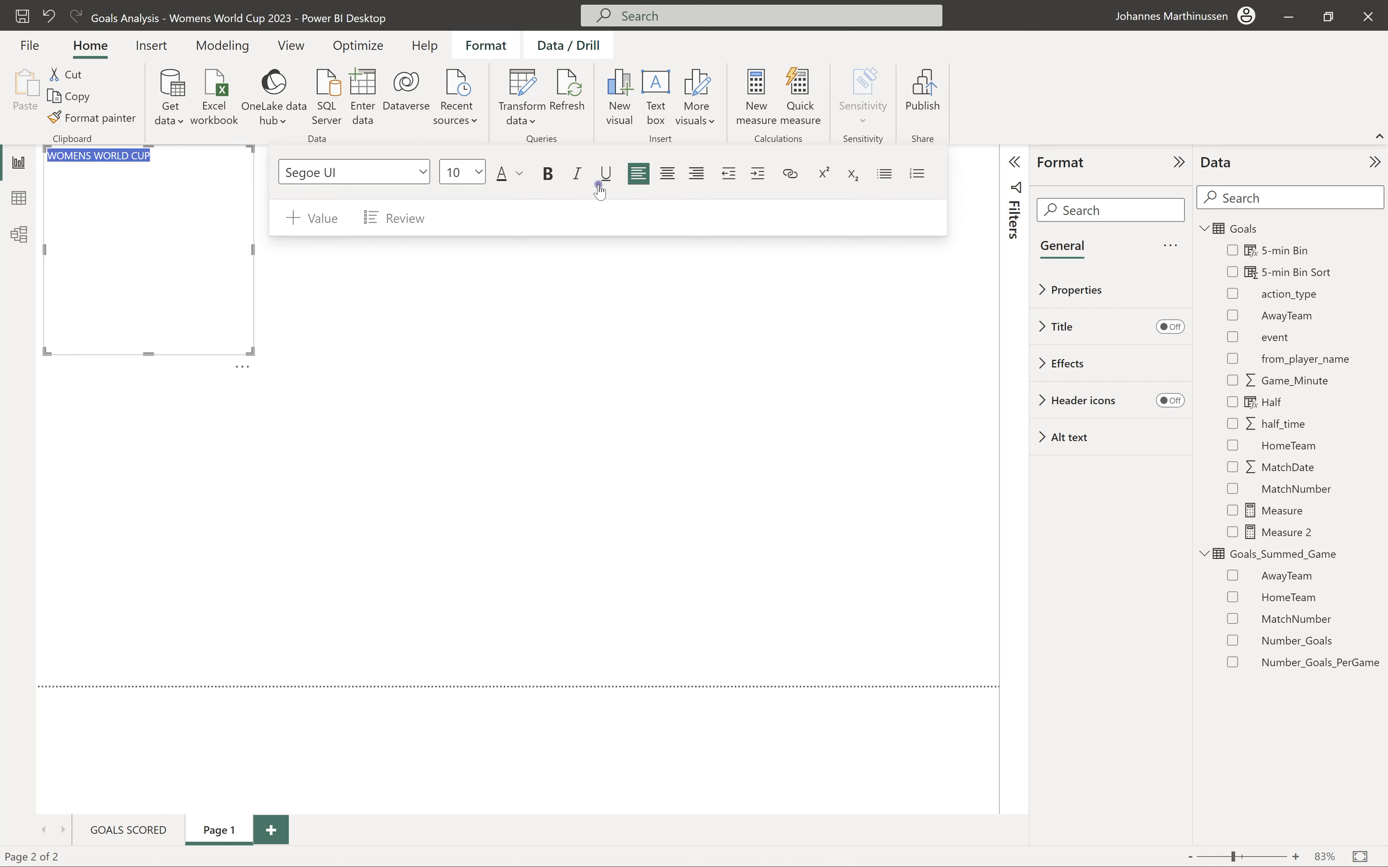
click(355, 172)
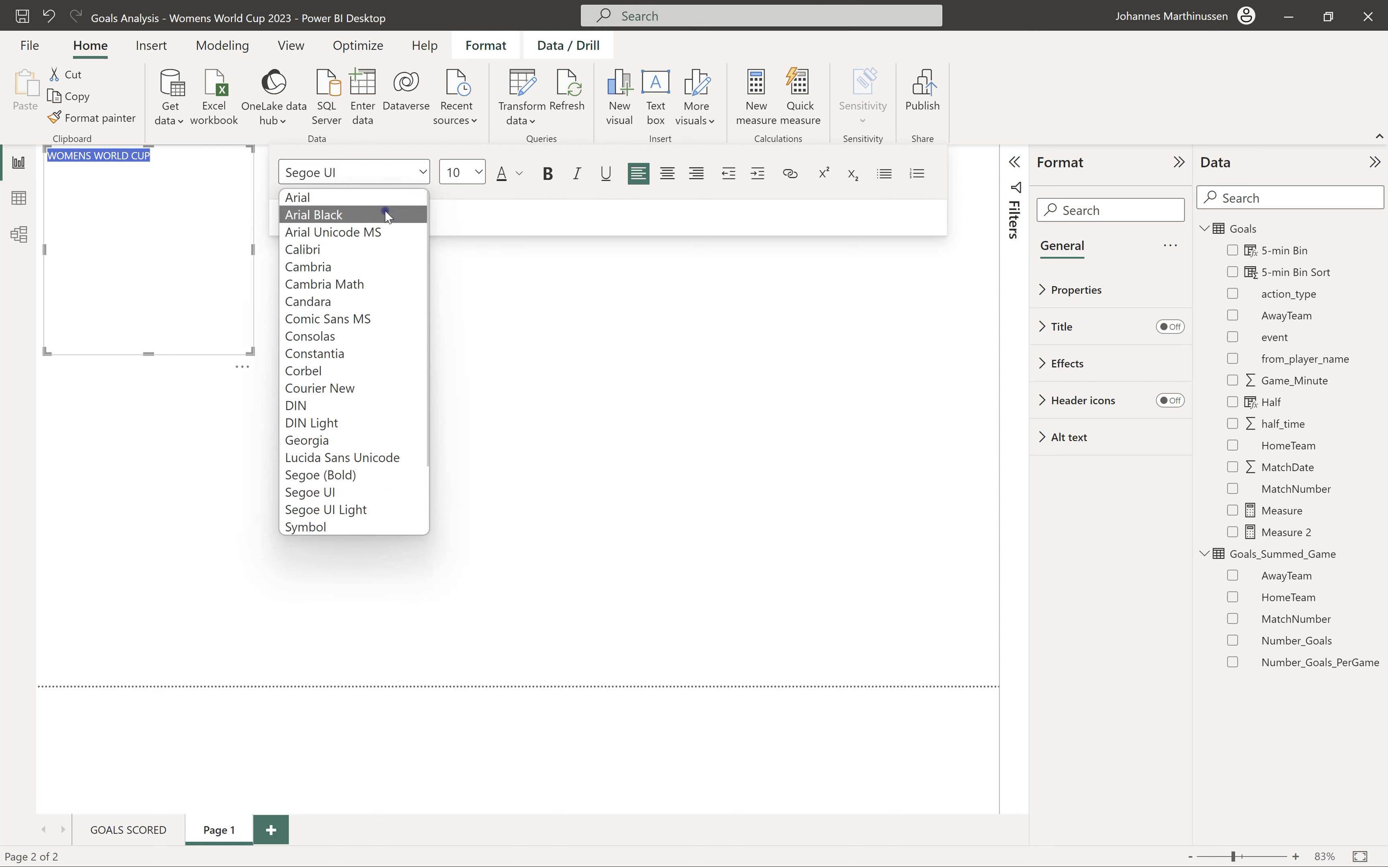
click(387, 215)
click(478, 172)
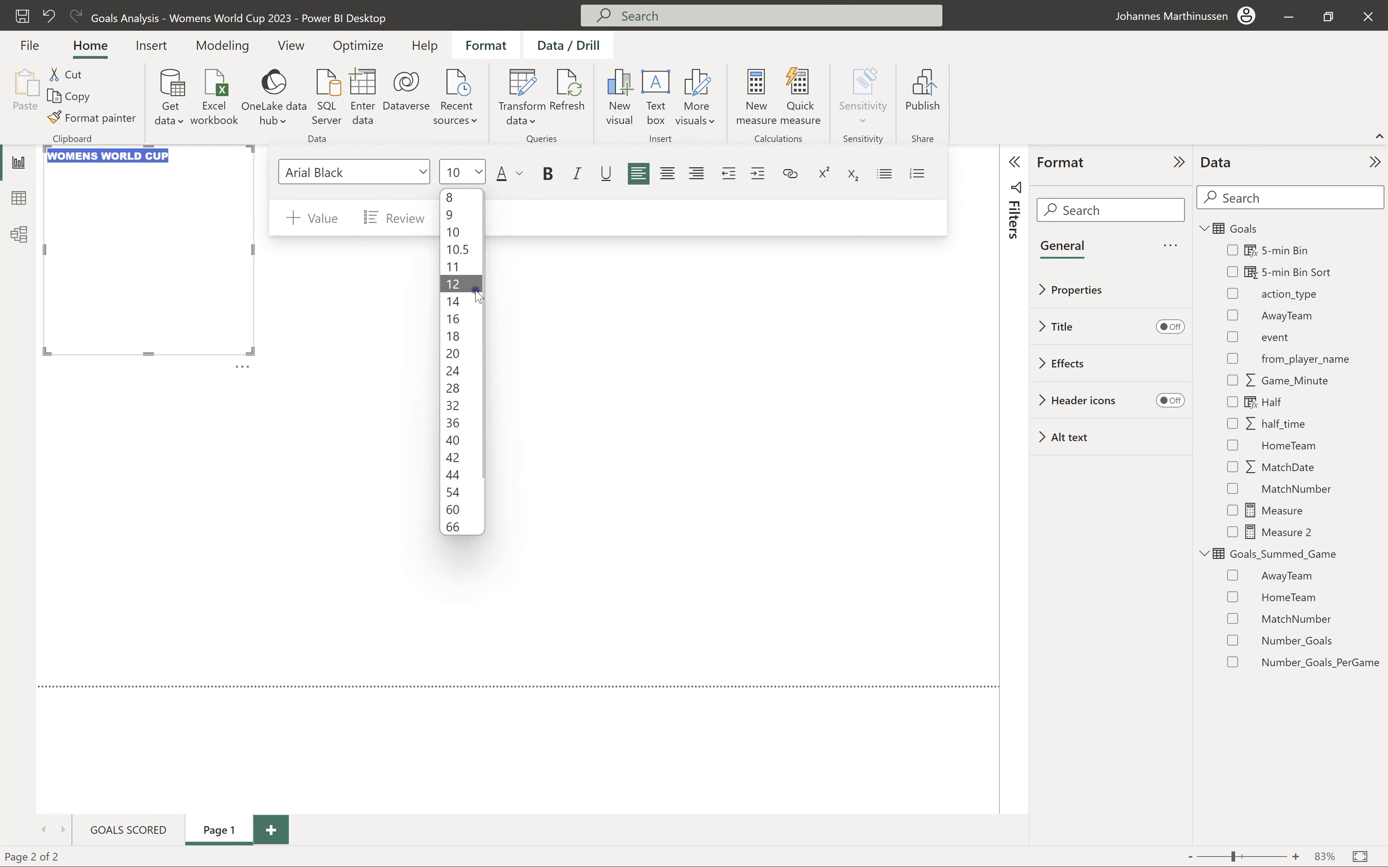
click(452, 371)
click(519, 173)
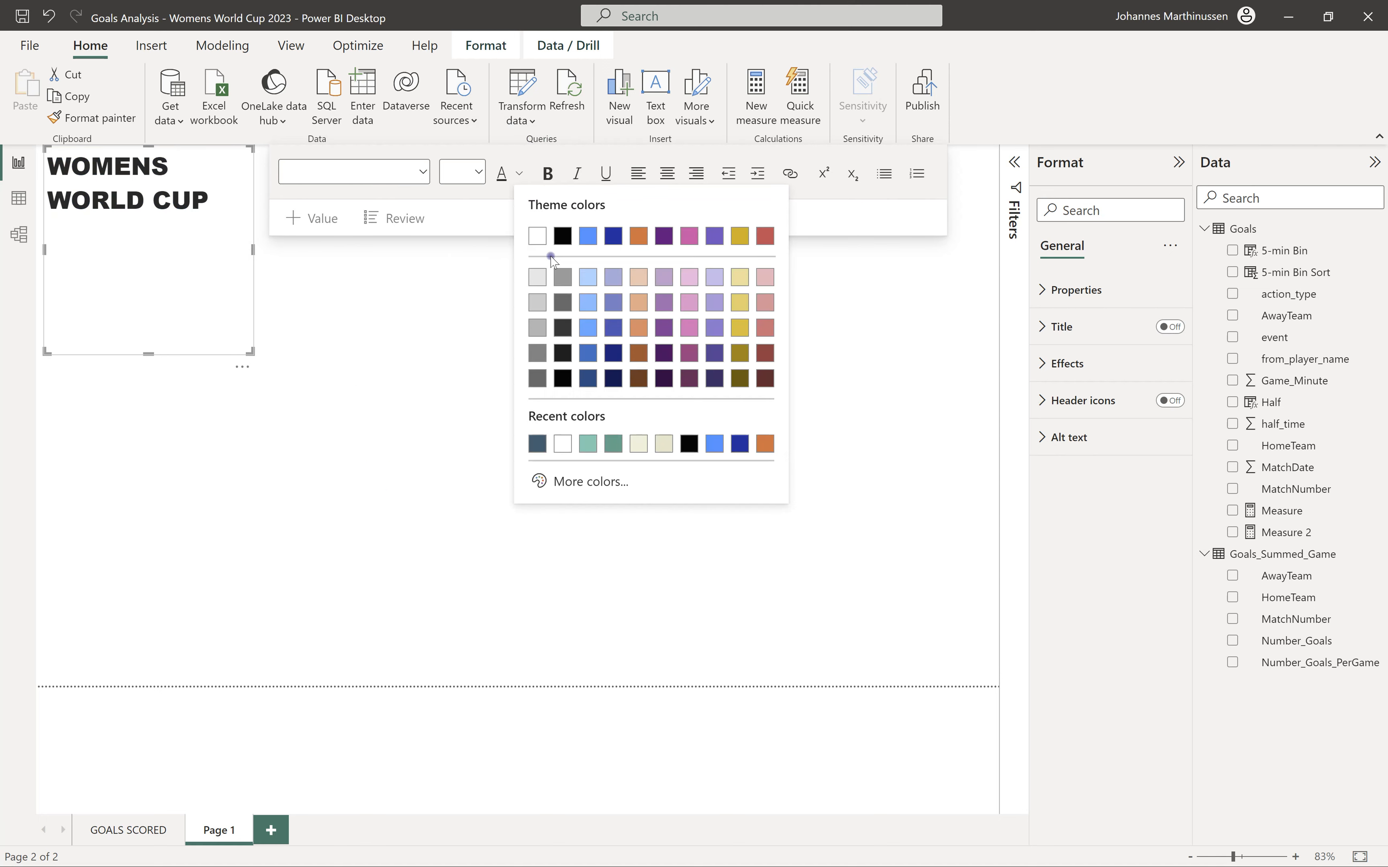
click(638, 443)
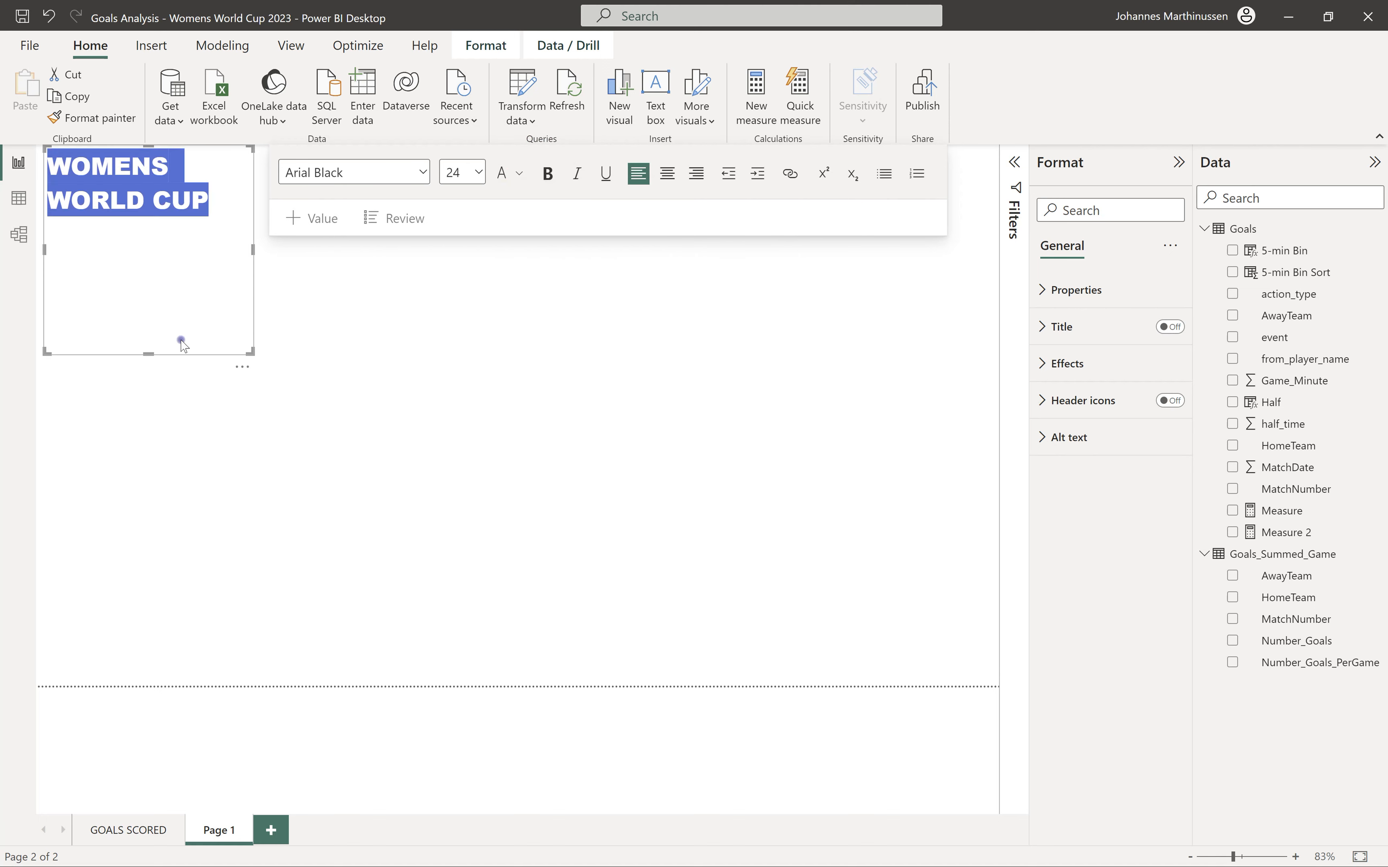
Resize the title text box into a wide, one-line banner across the page and centre its text
drag(250, 353, 806, 191)
click(441, 244)
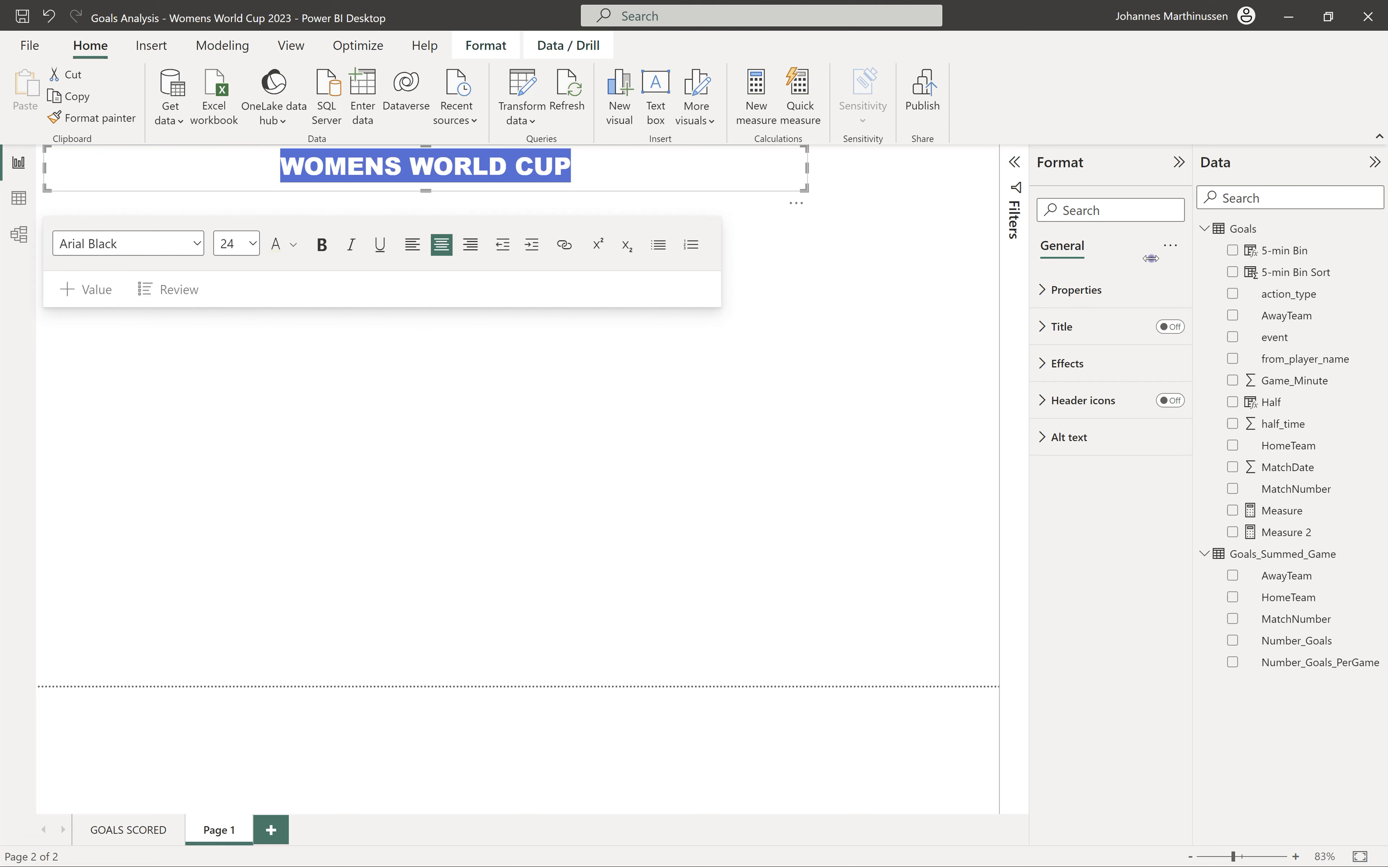
click(885, 218)
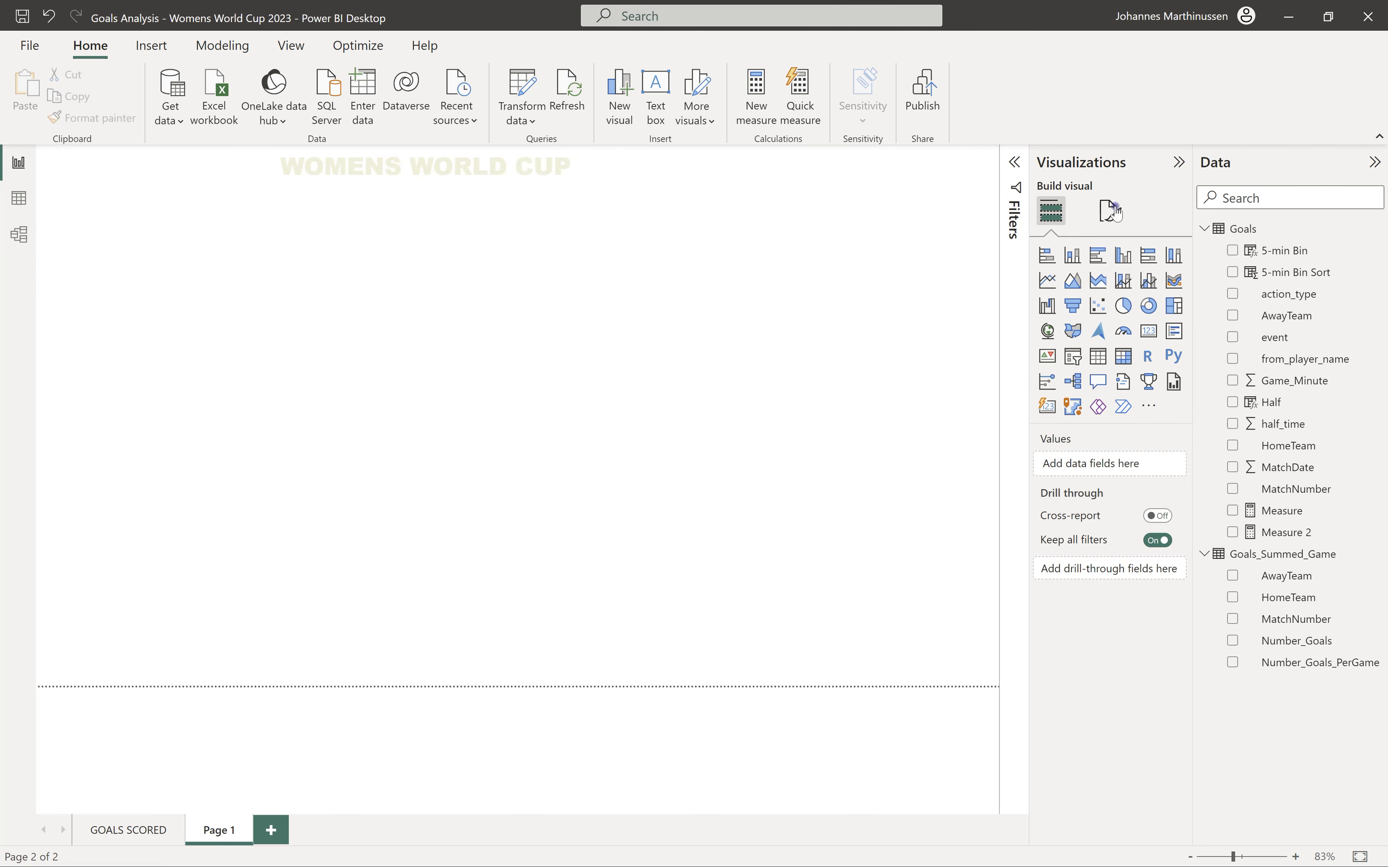
Set Page 1's canvas background transparency to 0%
click(1113, 212)
click(1100, 373)
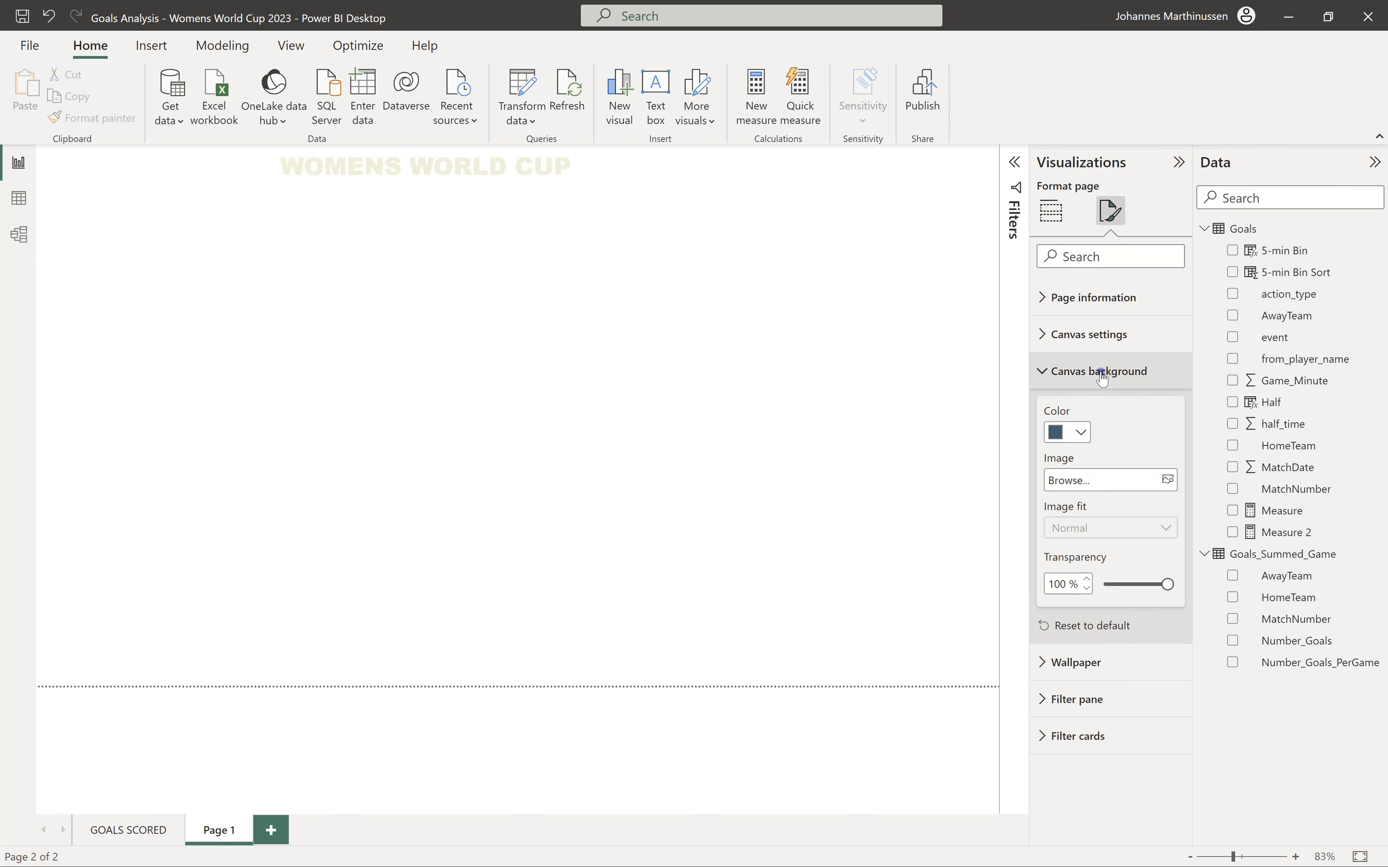
drag(1166, 584, 1067, 591)
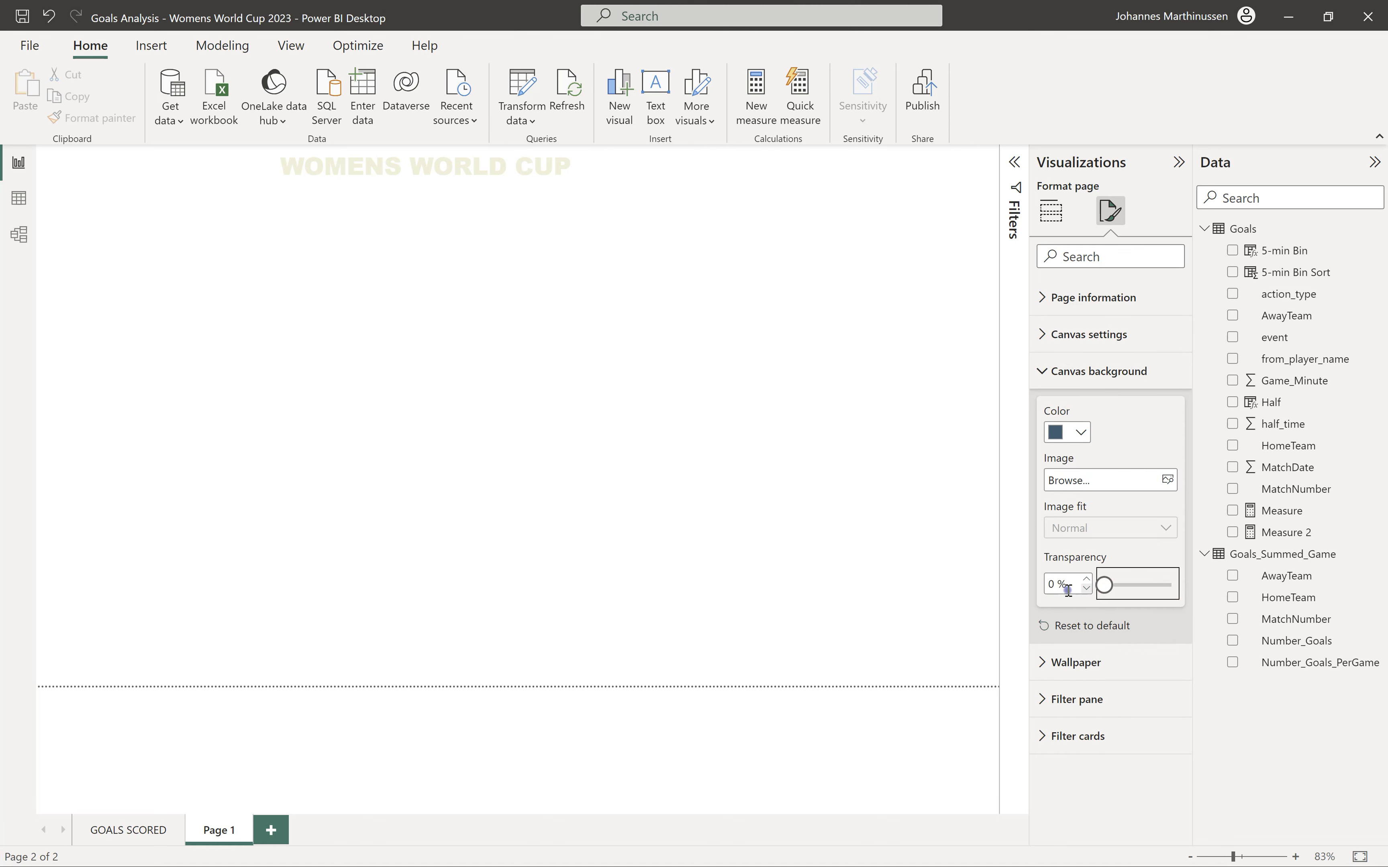
click(747, 724)
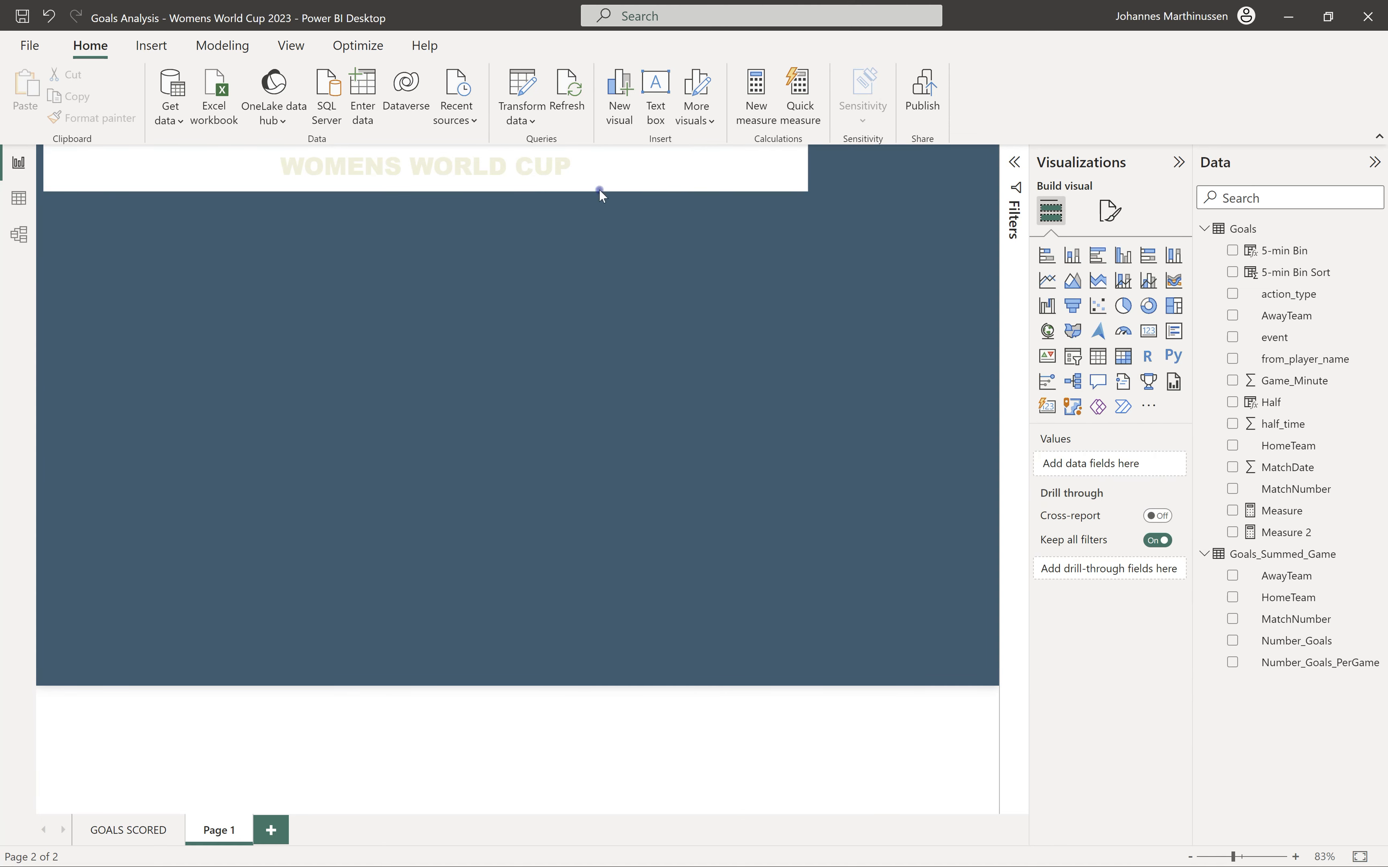
Move the title text box to the horizontal middle of the page and turn off its background effect
click(618, 191)
drag(616, 191, 683, 191)
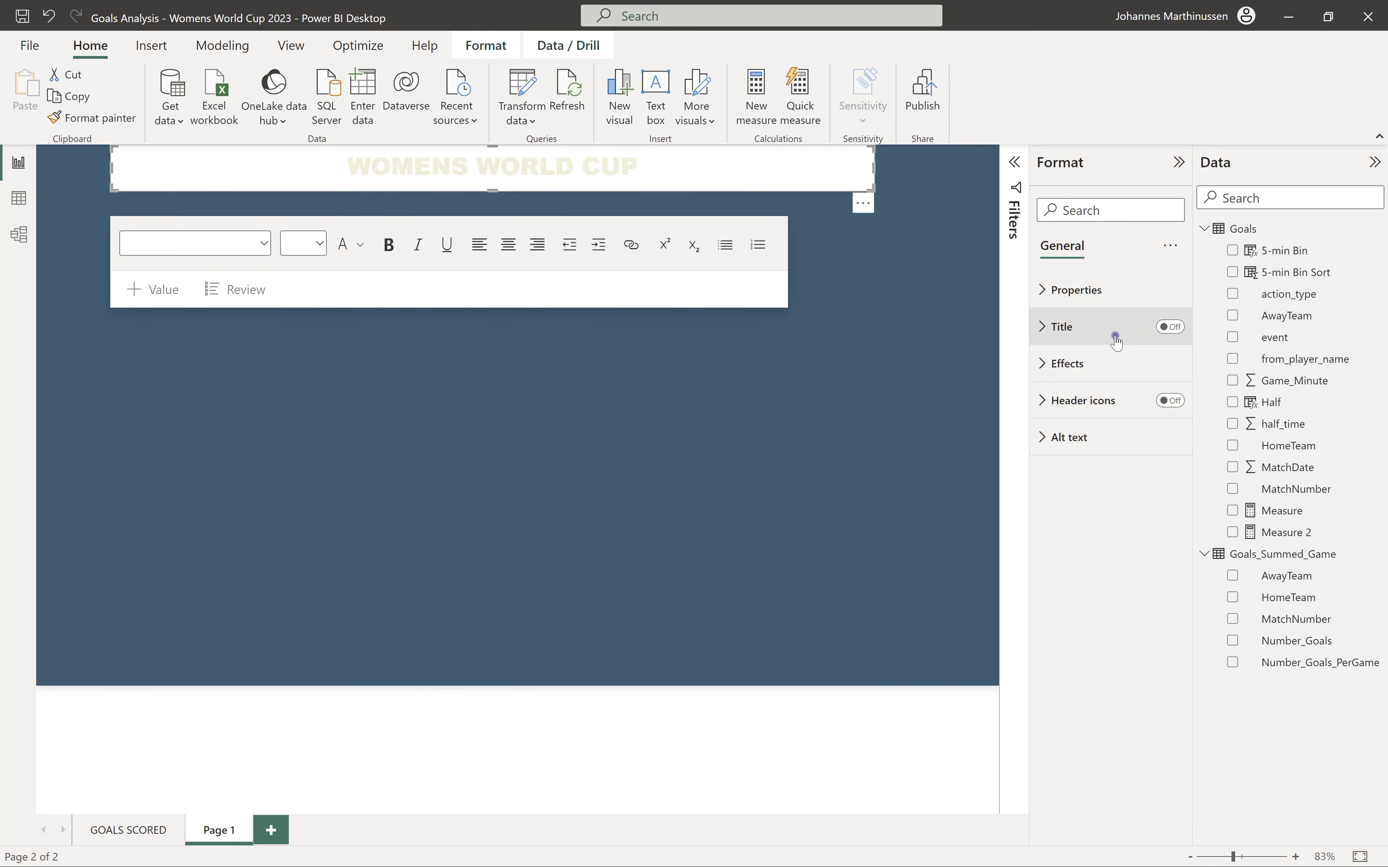
click(1146, 376)
click(1162, 407)
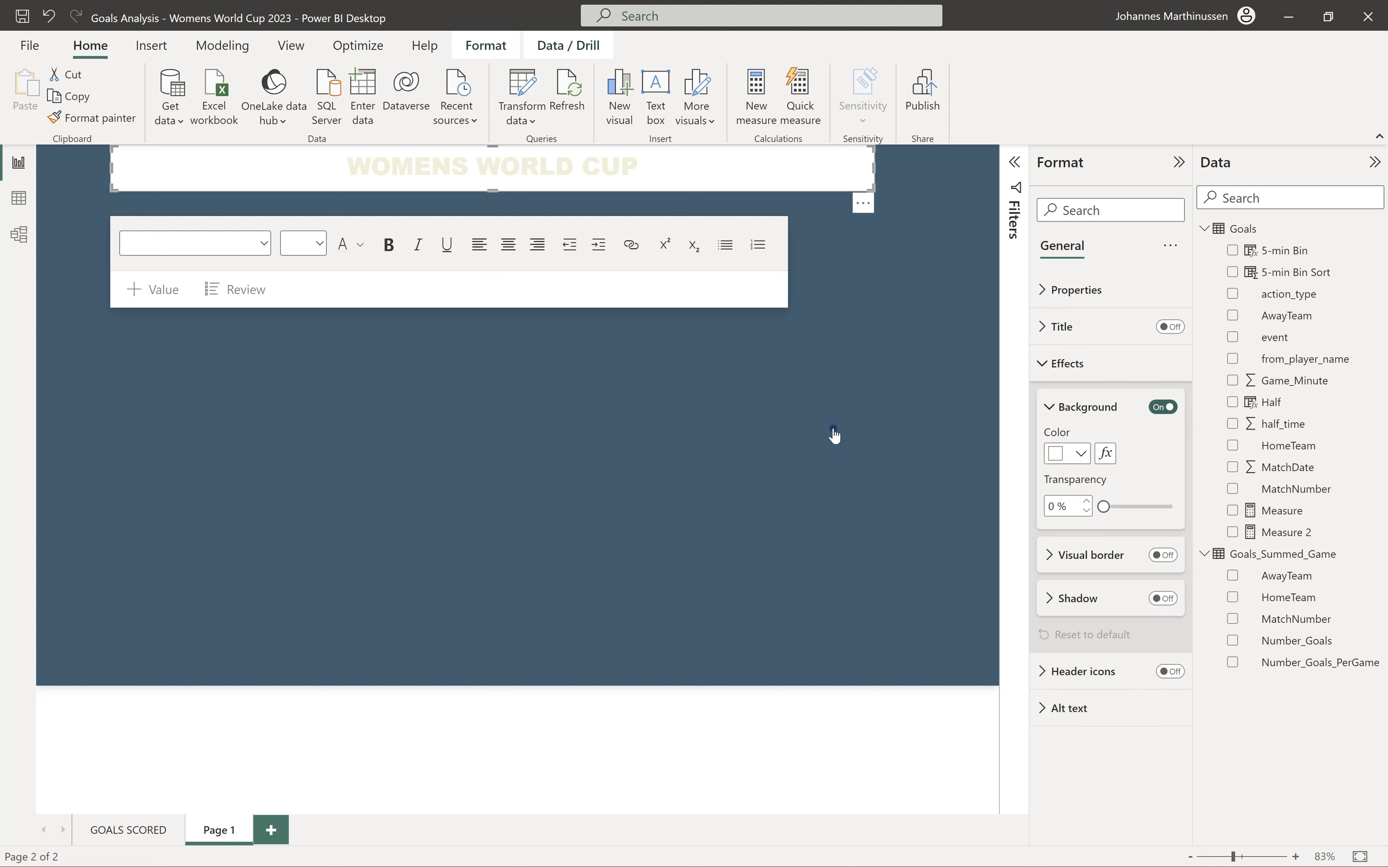
click(794, 418)
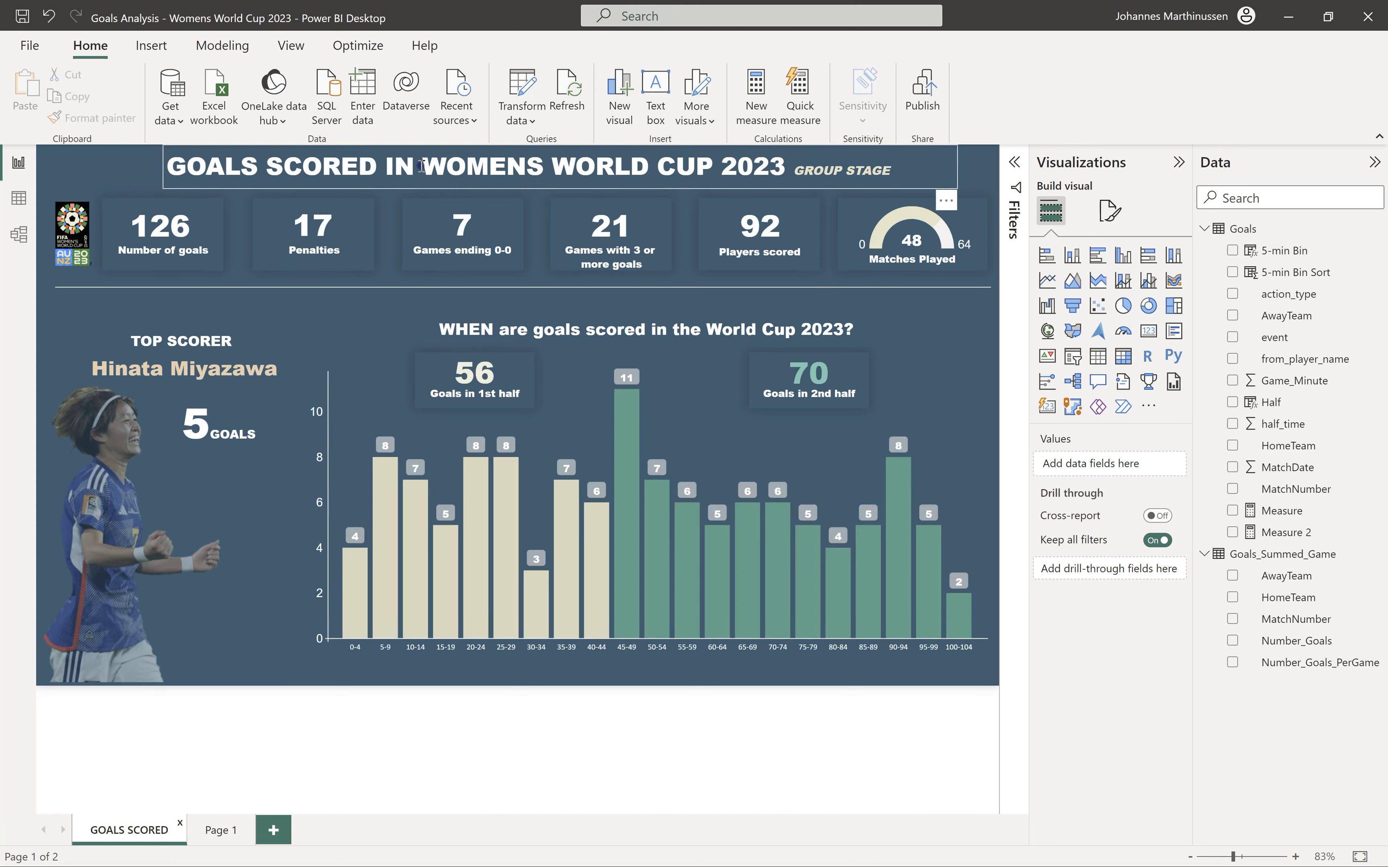
Inspect the text formatting of the main title, GROUP STAGE and TOP SCORER on the GOALS SCORED page
click(447, 168)
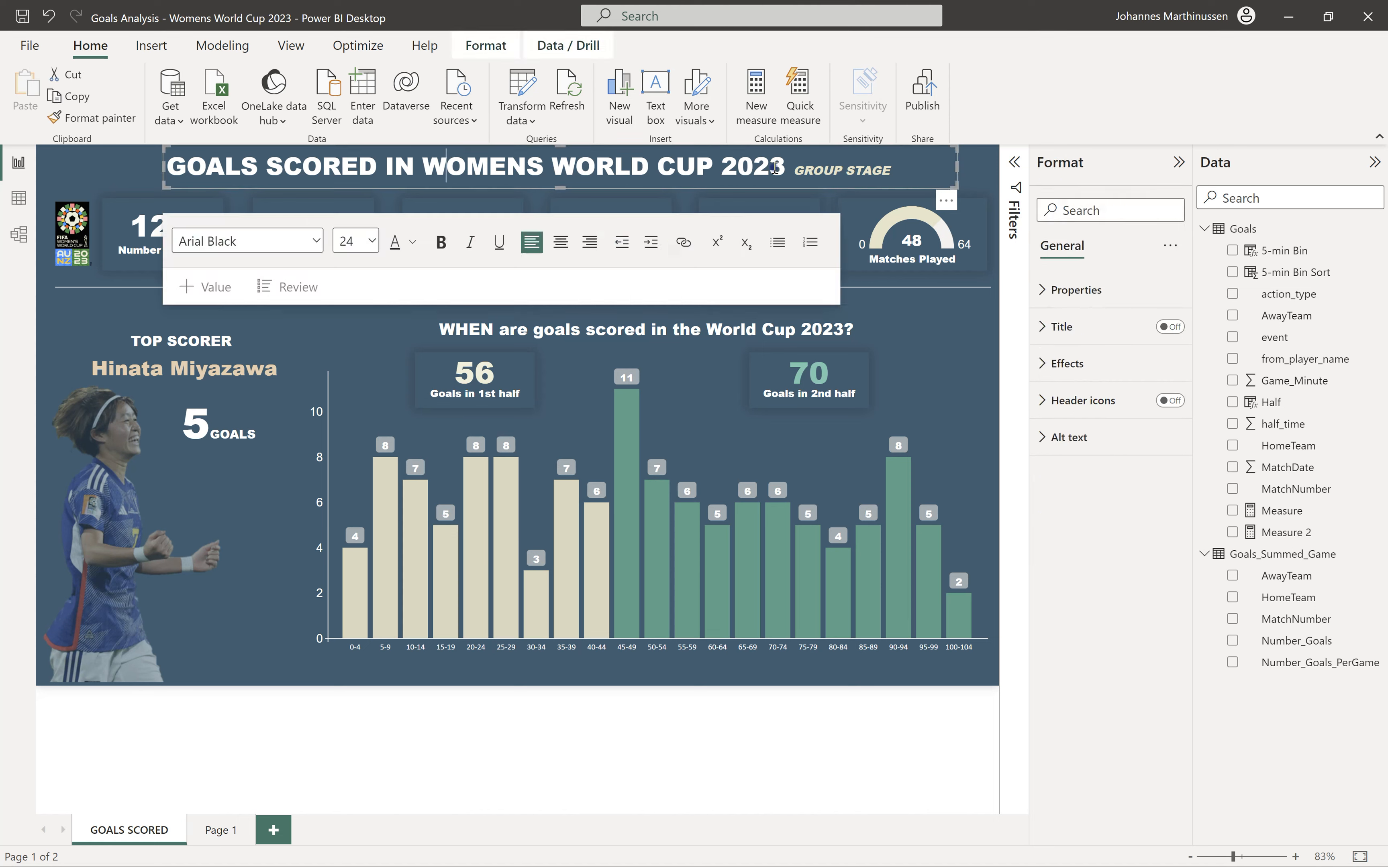
drag(799, 171, 897, 175)
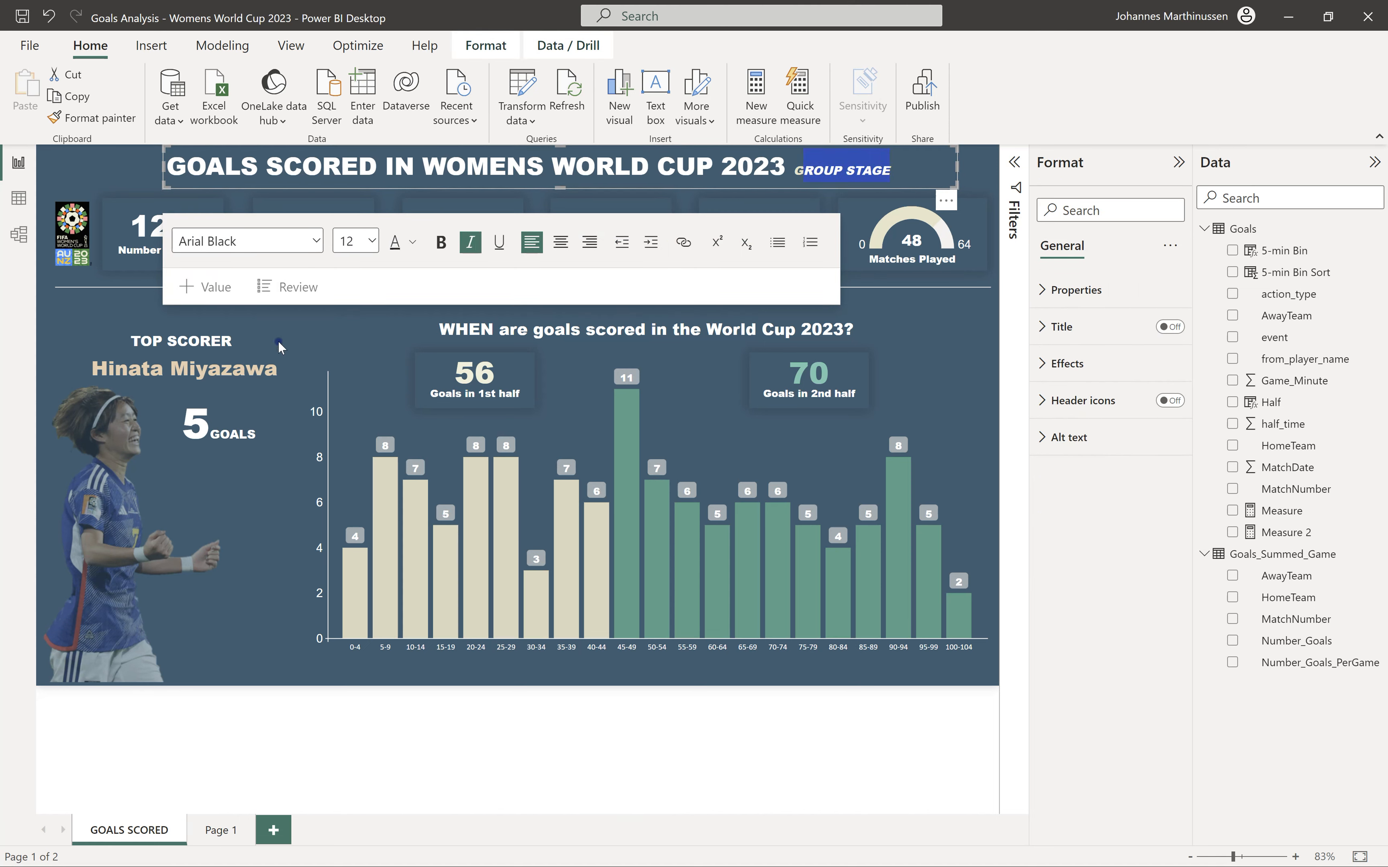
click(147, 341)
drag(130, 341, 248, 341)
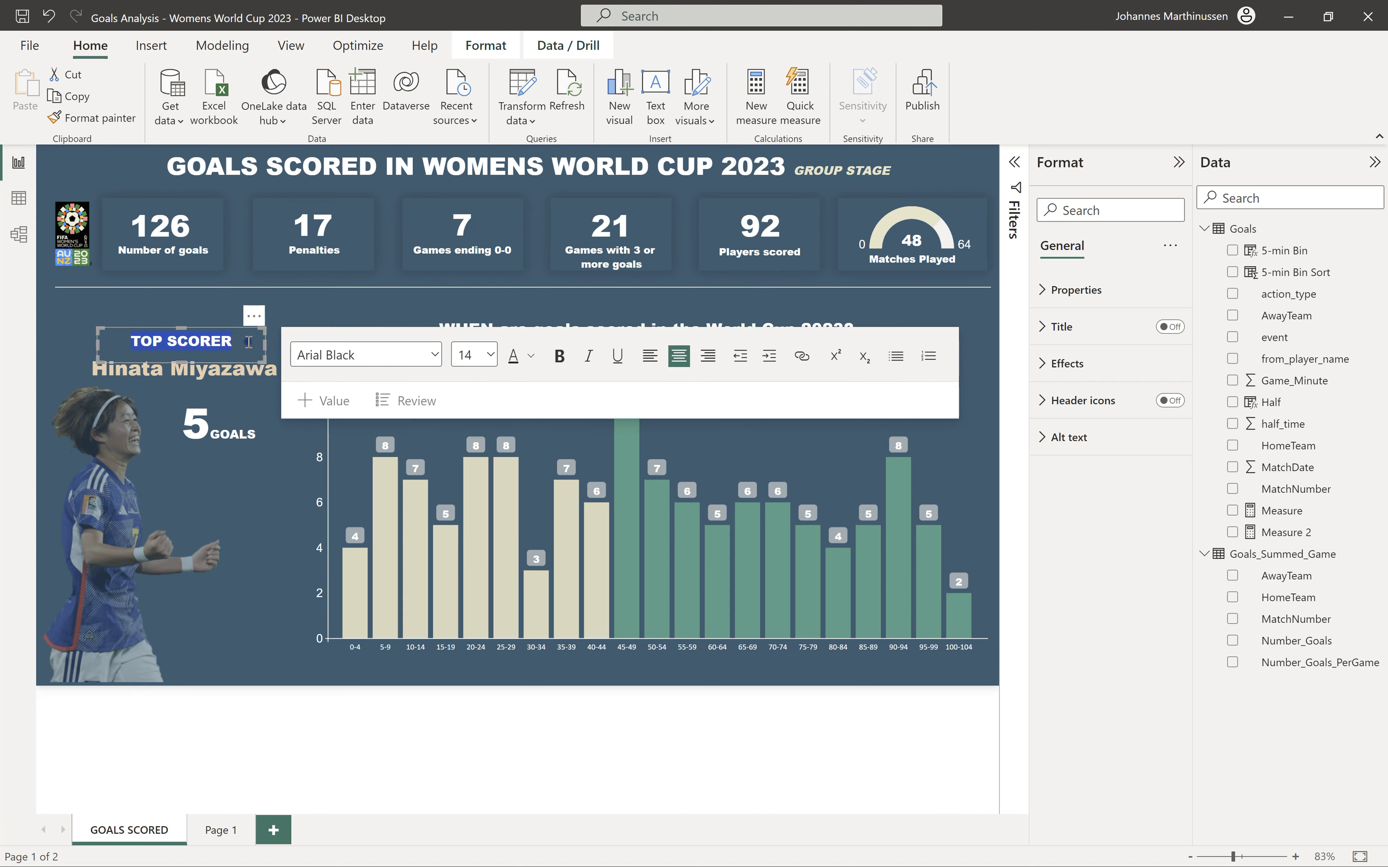
Inspect the font and size of the top scorer's name and of the number and word in the 5 GOALS text box
click(206, 370)
drag(131, 368, 279, 369)
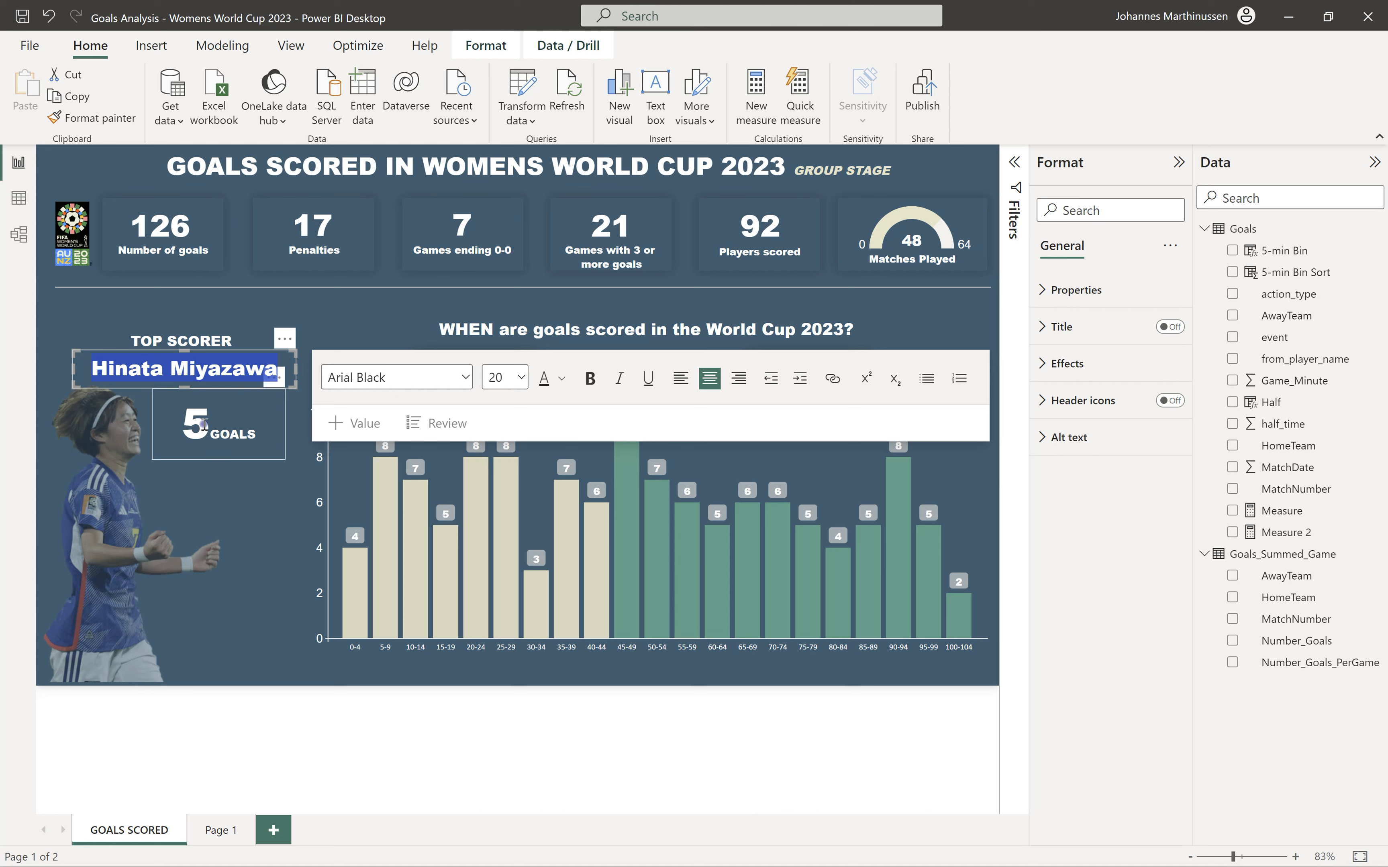
click(232, 433)
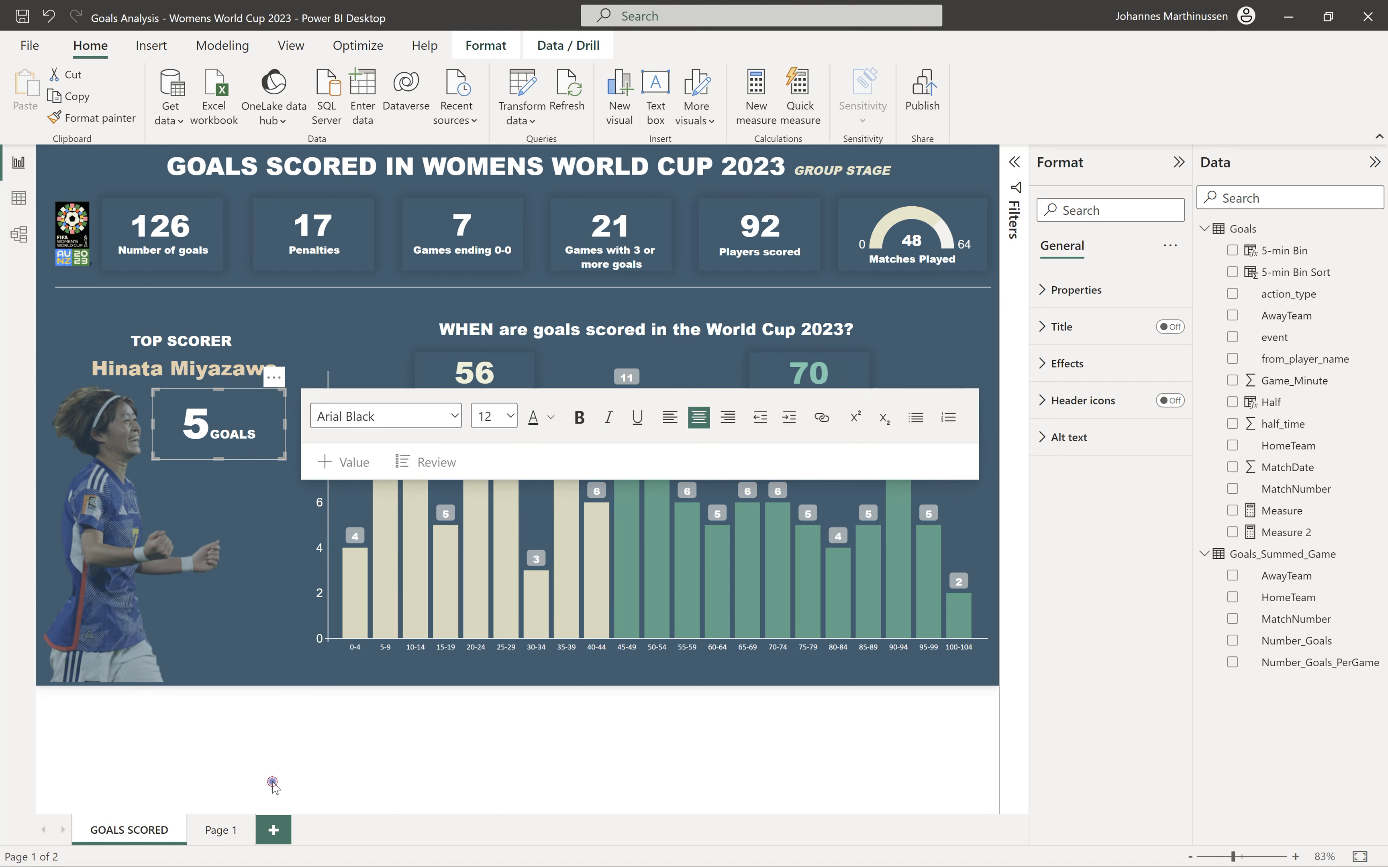
key(Escape)
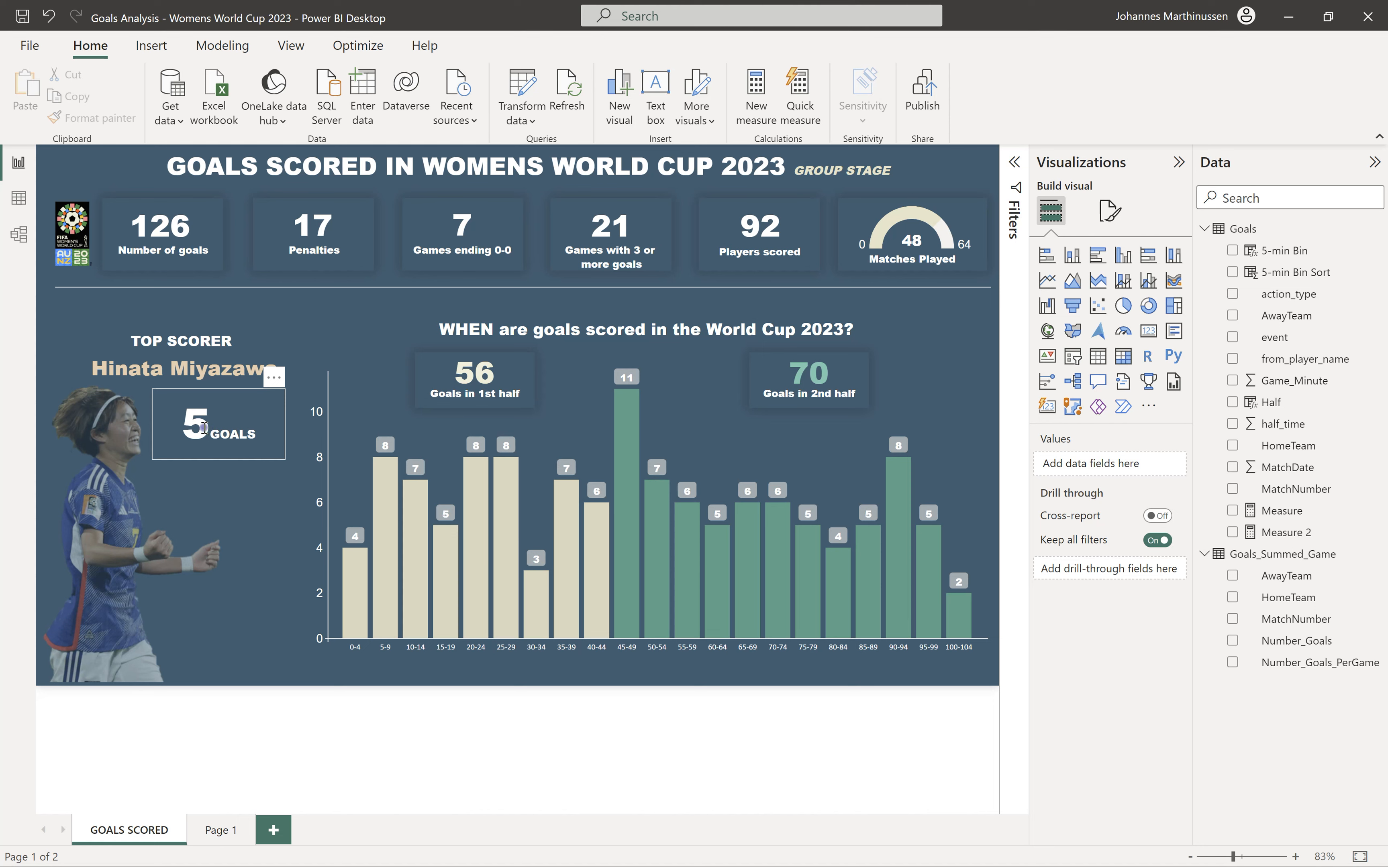
click(207, 426)
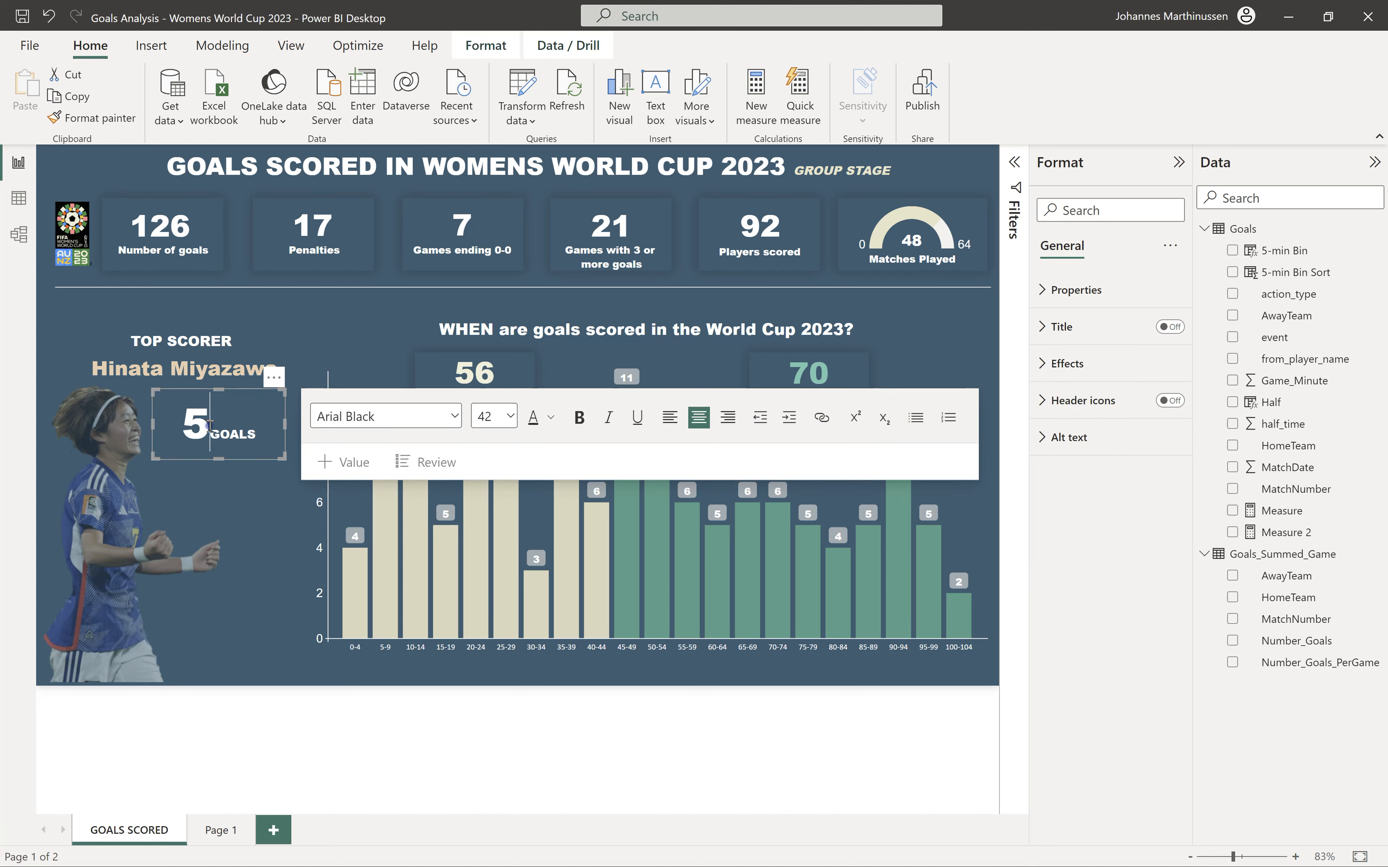
click(301, 748)
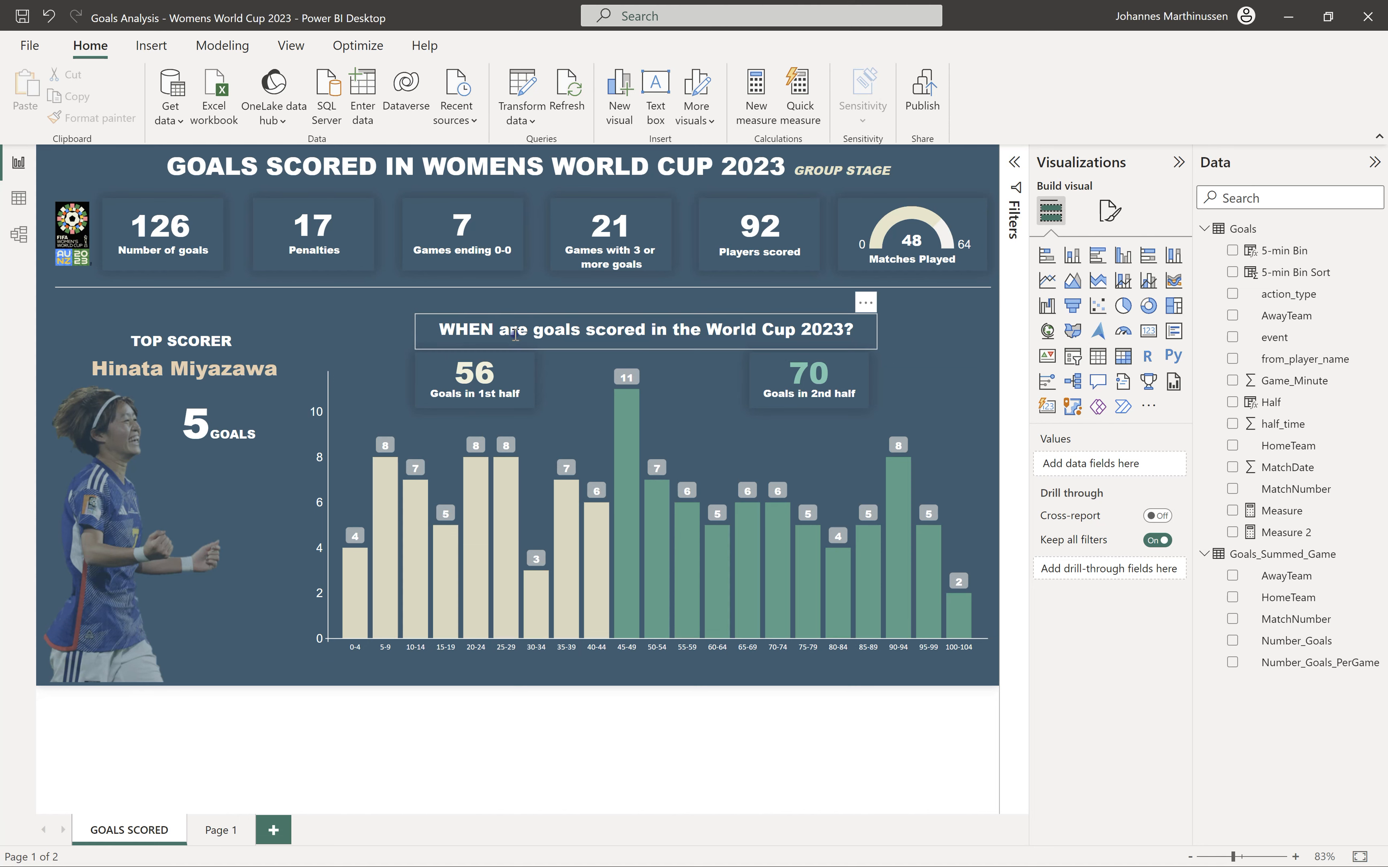
Inspect the text formatting of the WHEN are goals scored heading and the Goals in 1st half and Goals in 2nd half labels
click(658, 331)
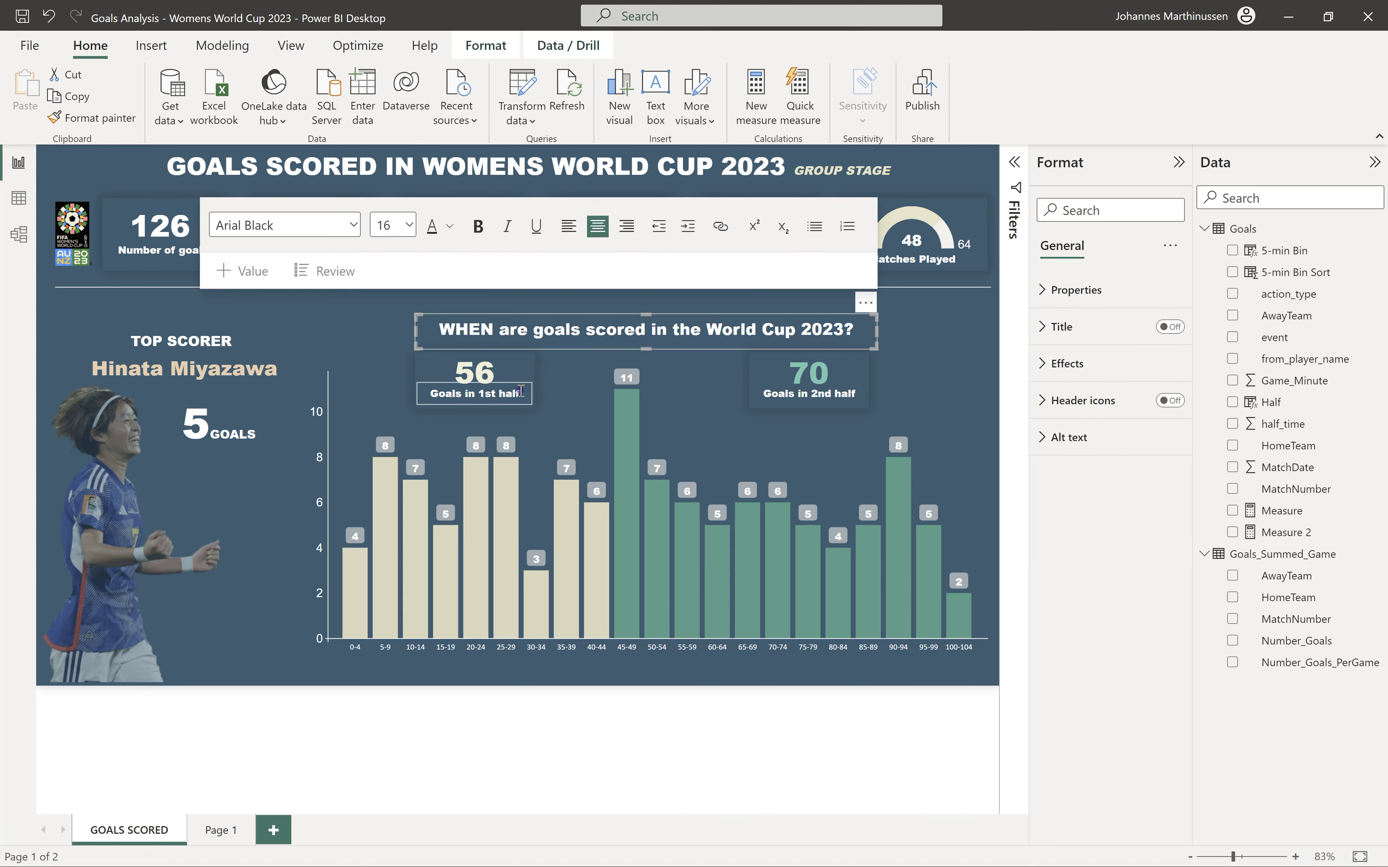
click(505, 394)
click(819, 395)
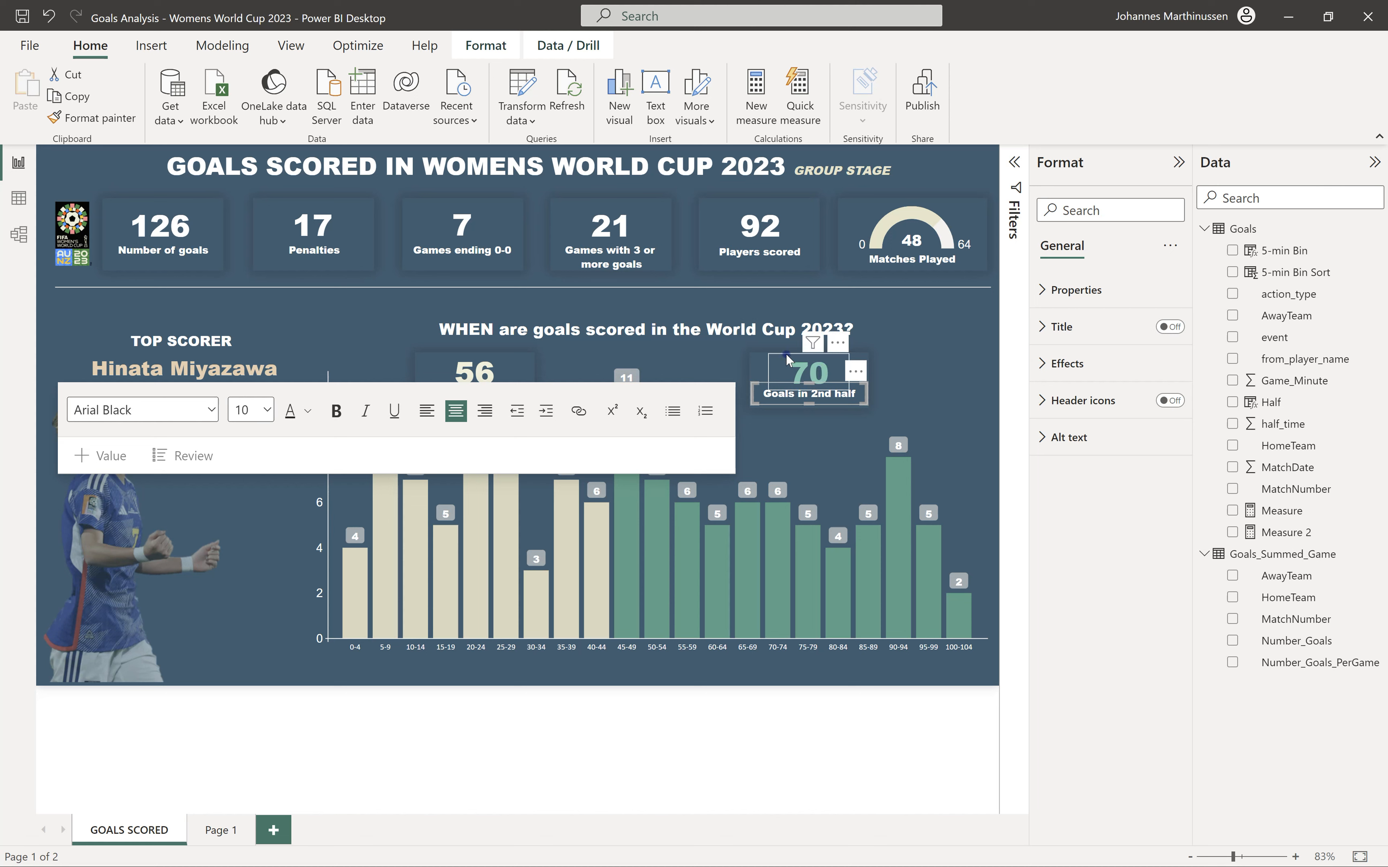
click(707, 722)
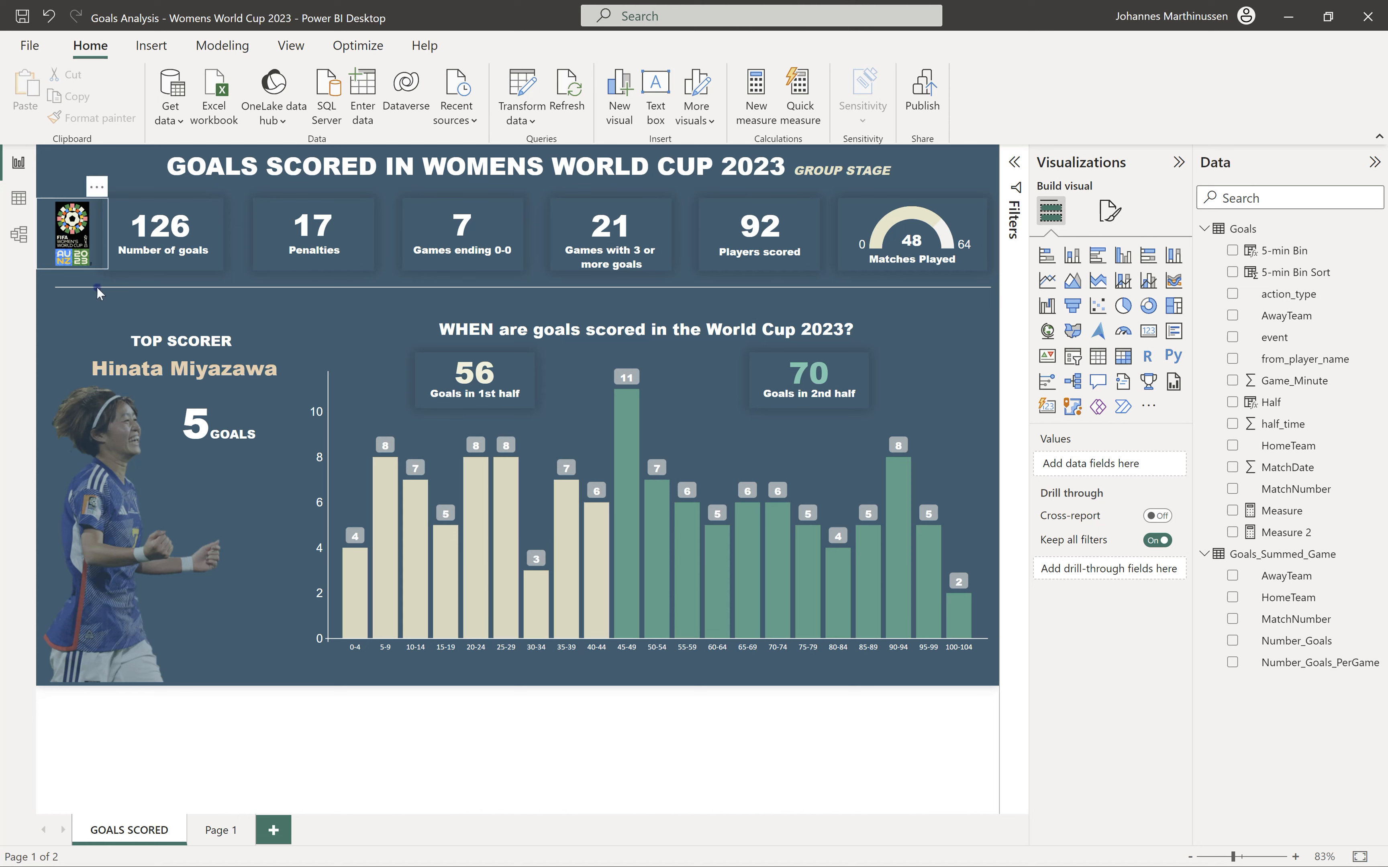
Examine the tournament logo and the top scorer's photo as image elements, including the options for inserting report elements
click(71, 224)
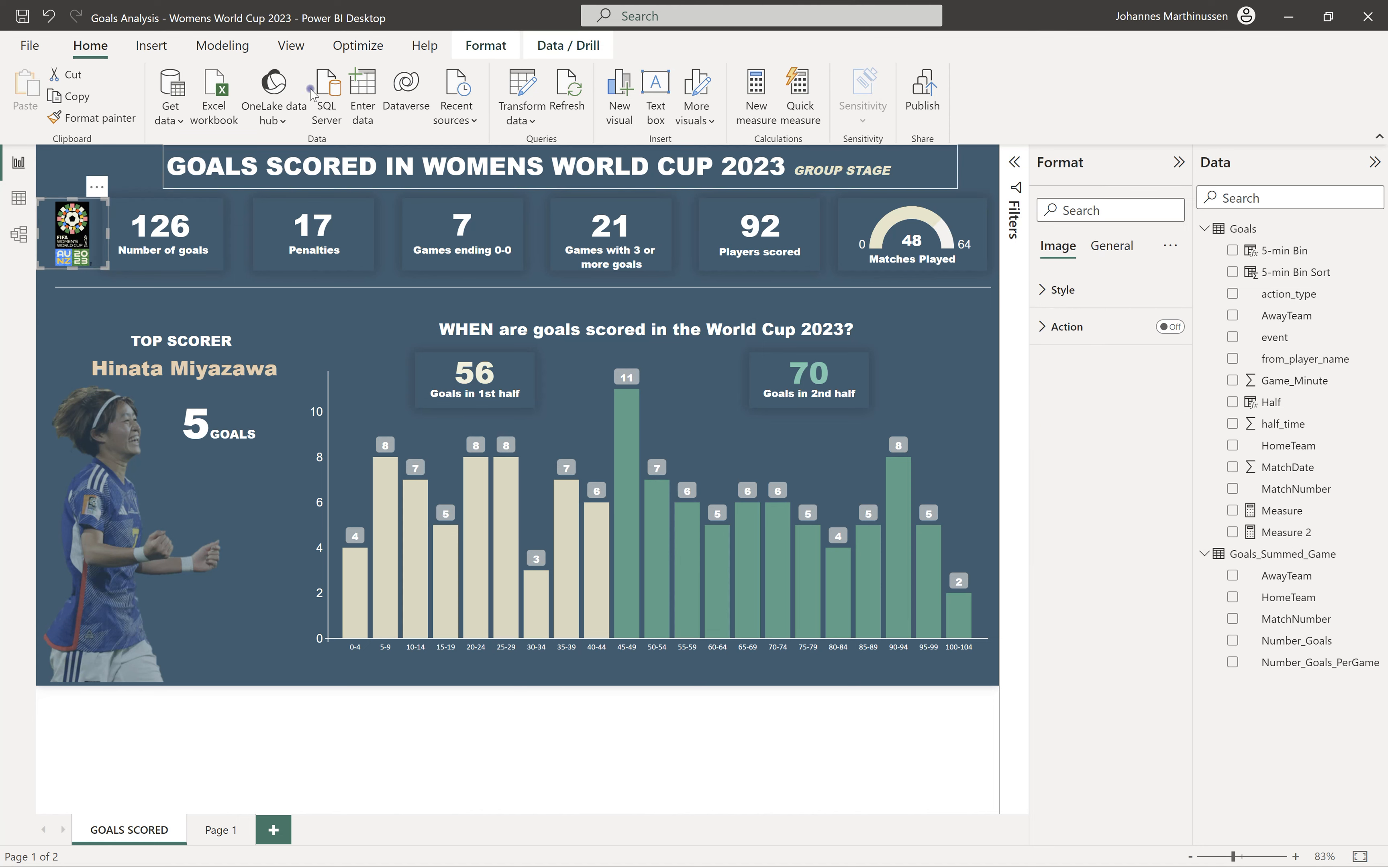
click(151, 45)
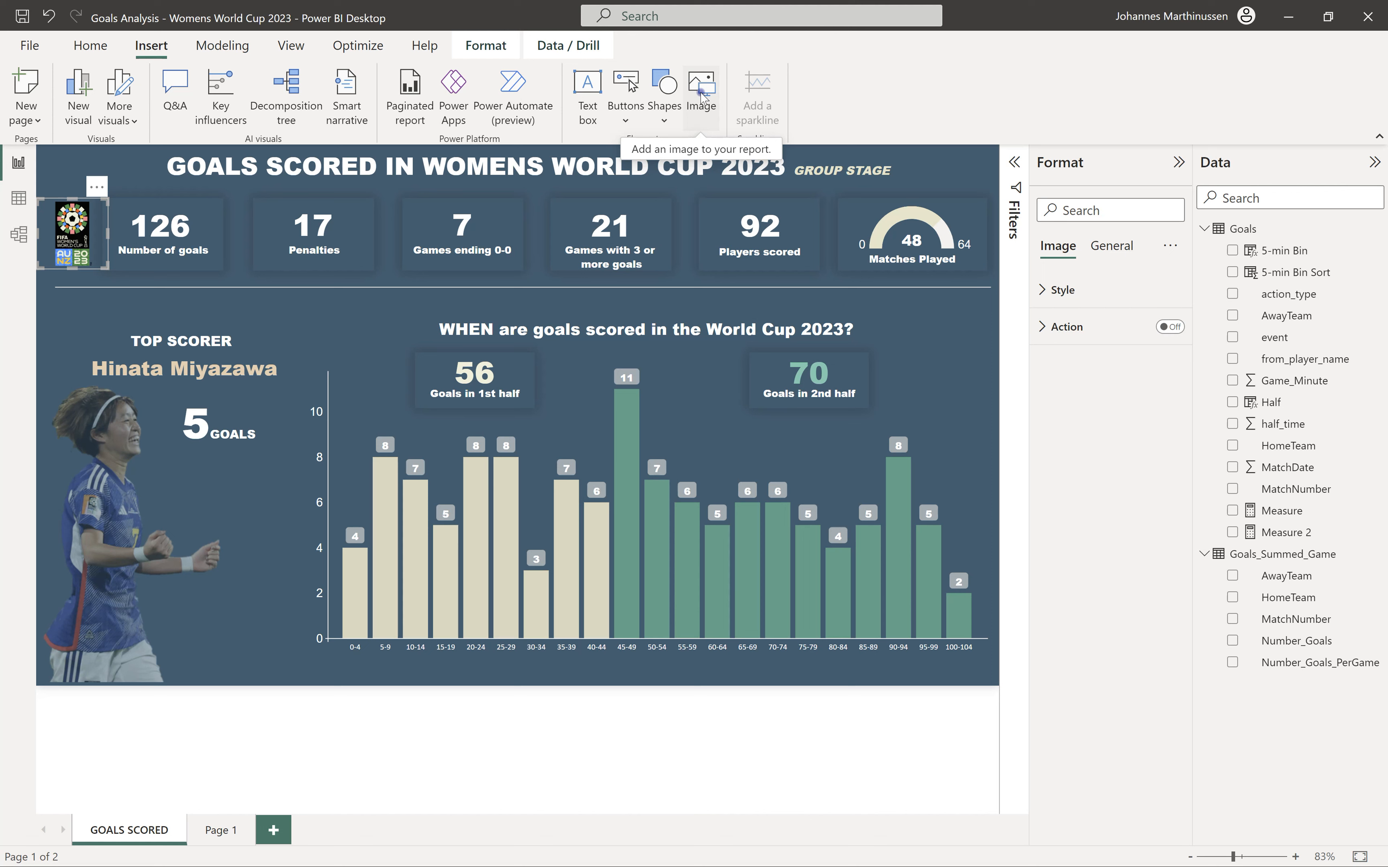
click(112, 585)
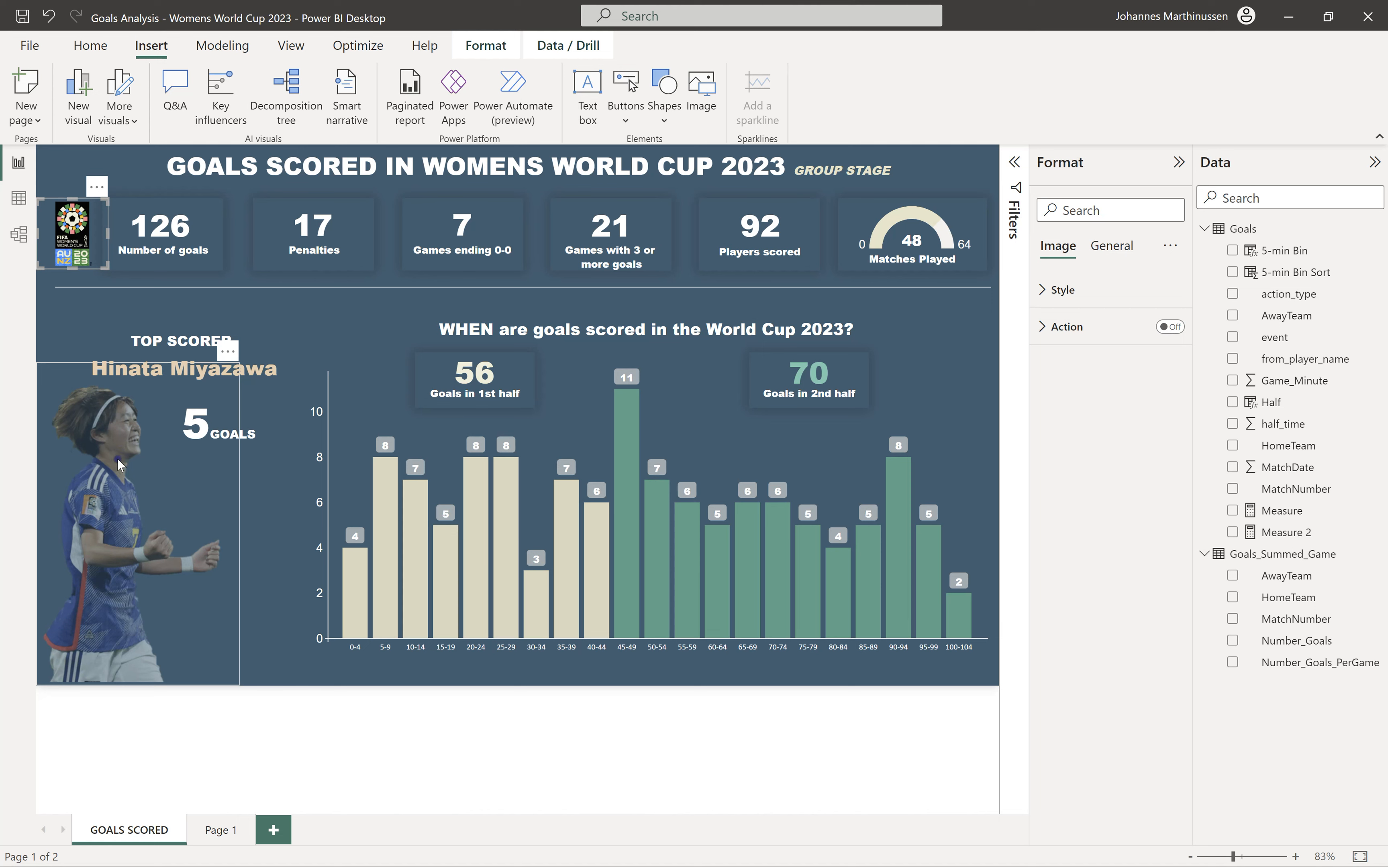
mouse_move(106, 506)
mouse_down()
mouse_move(298, 510)
mouse_move(90, 513)
mouse_up()
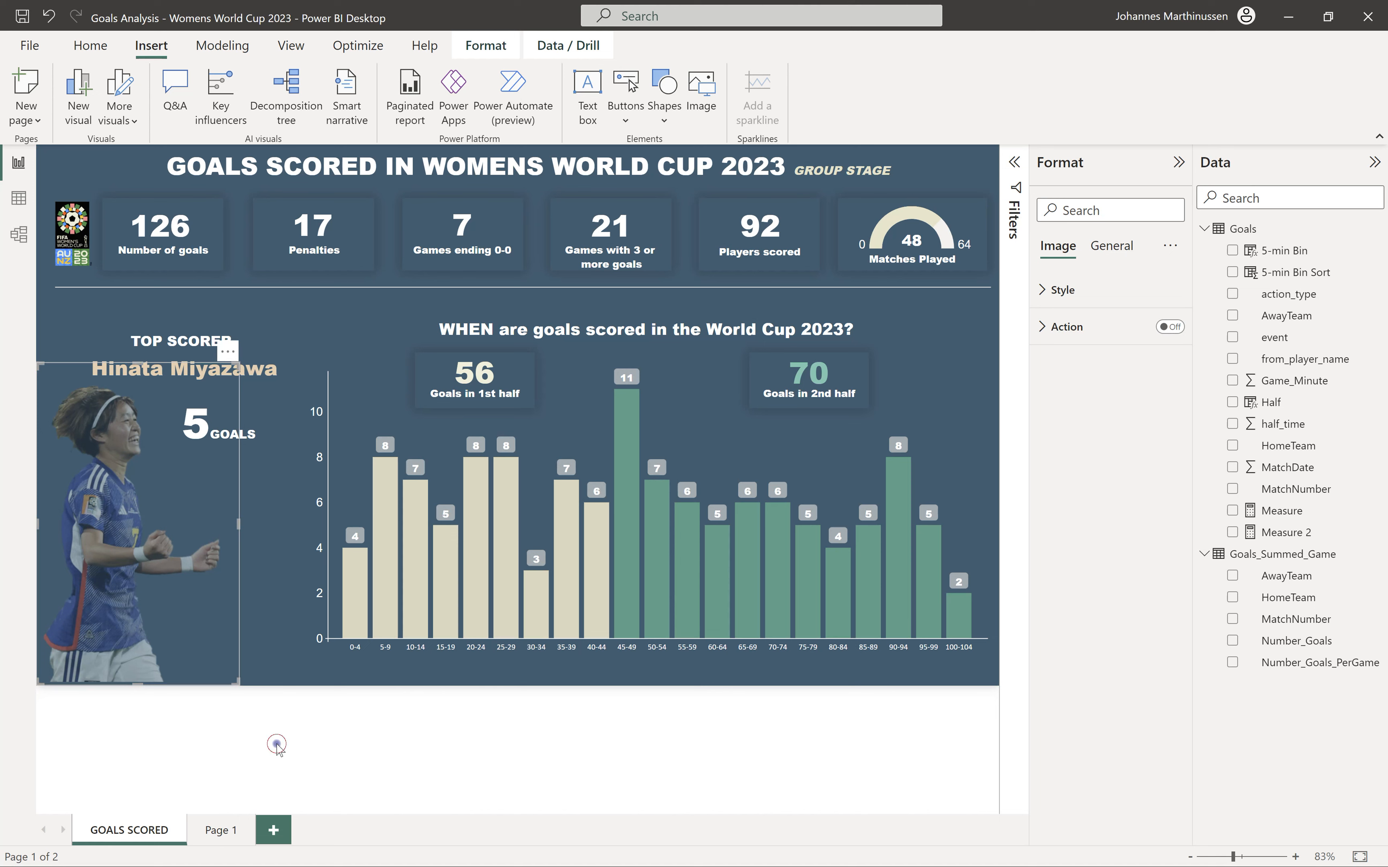
click(291, 734)
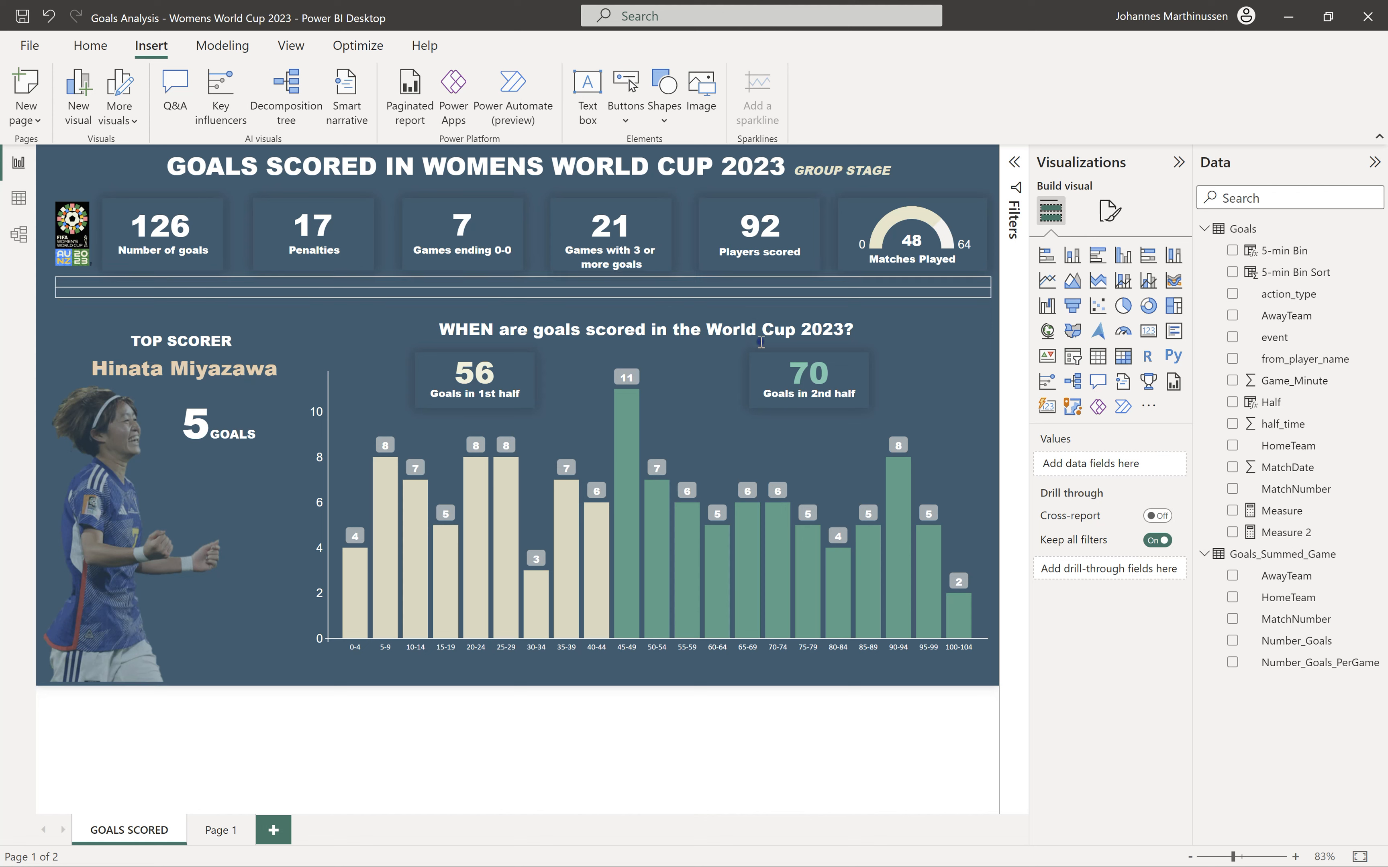
Examine the shadow settings of the box behind Number of goals, moving the box slightly aside and undoing the move
click(223, 220)
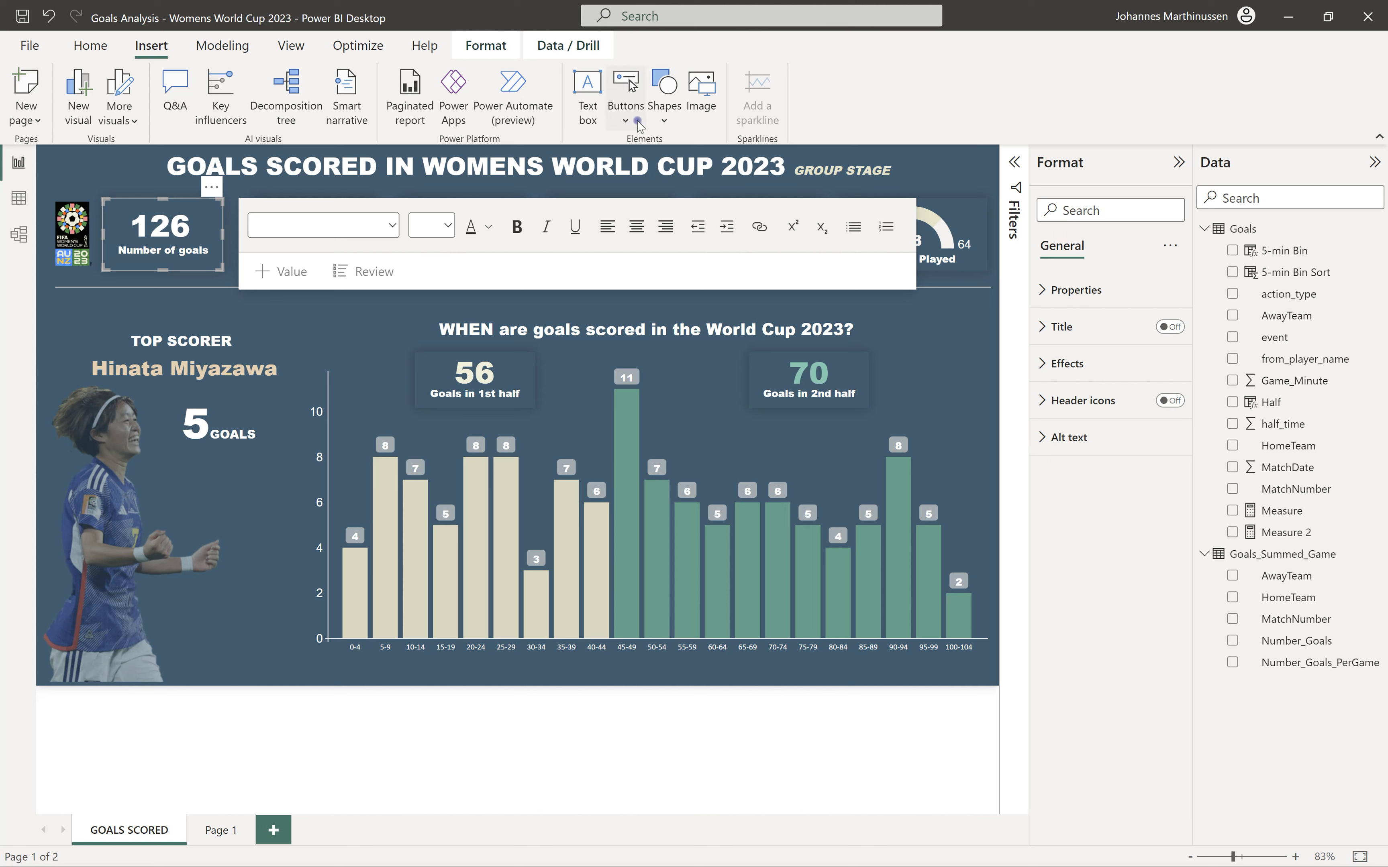
click(1069, 364)
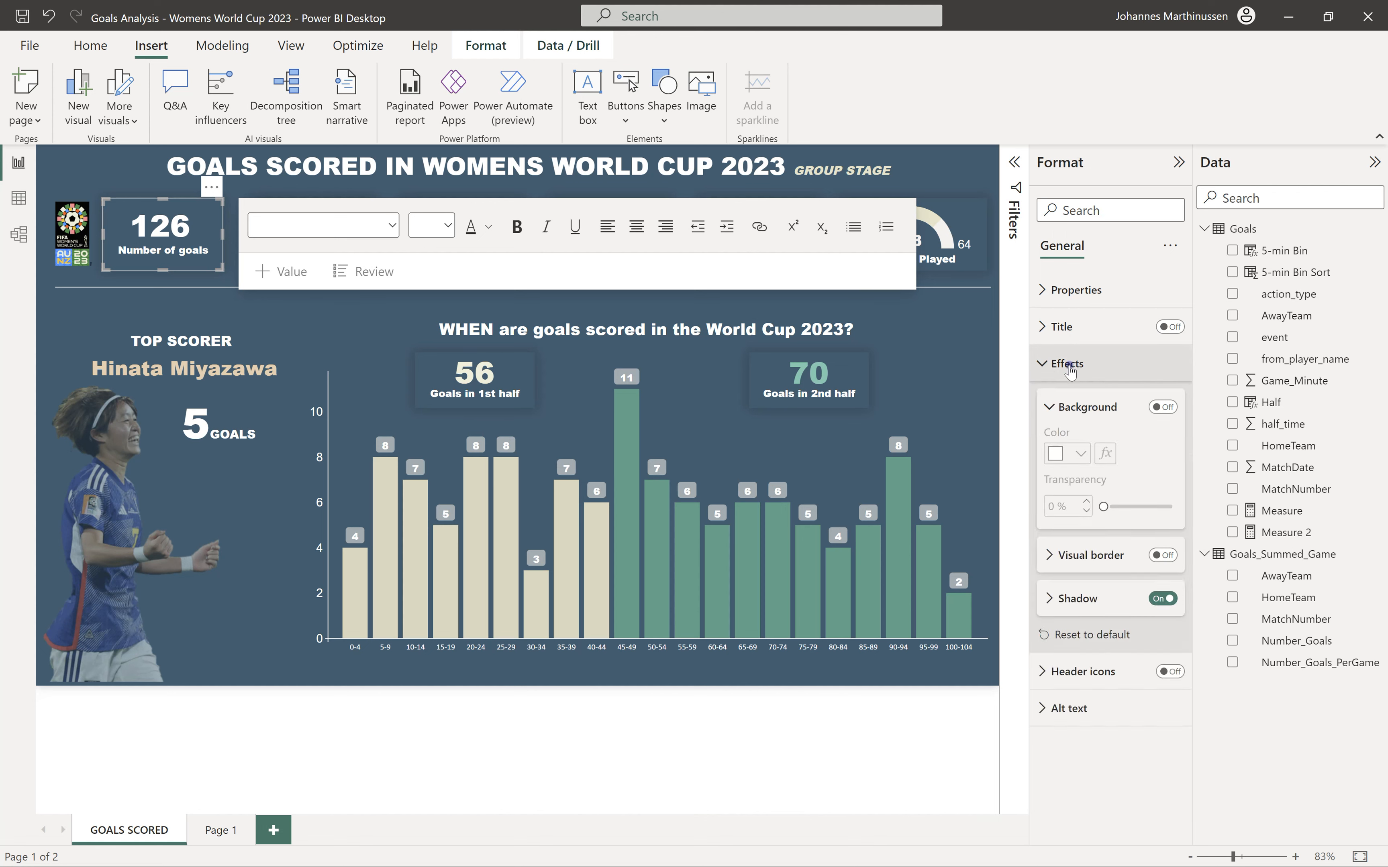
click(1067, 603)
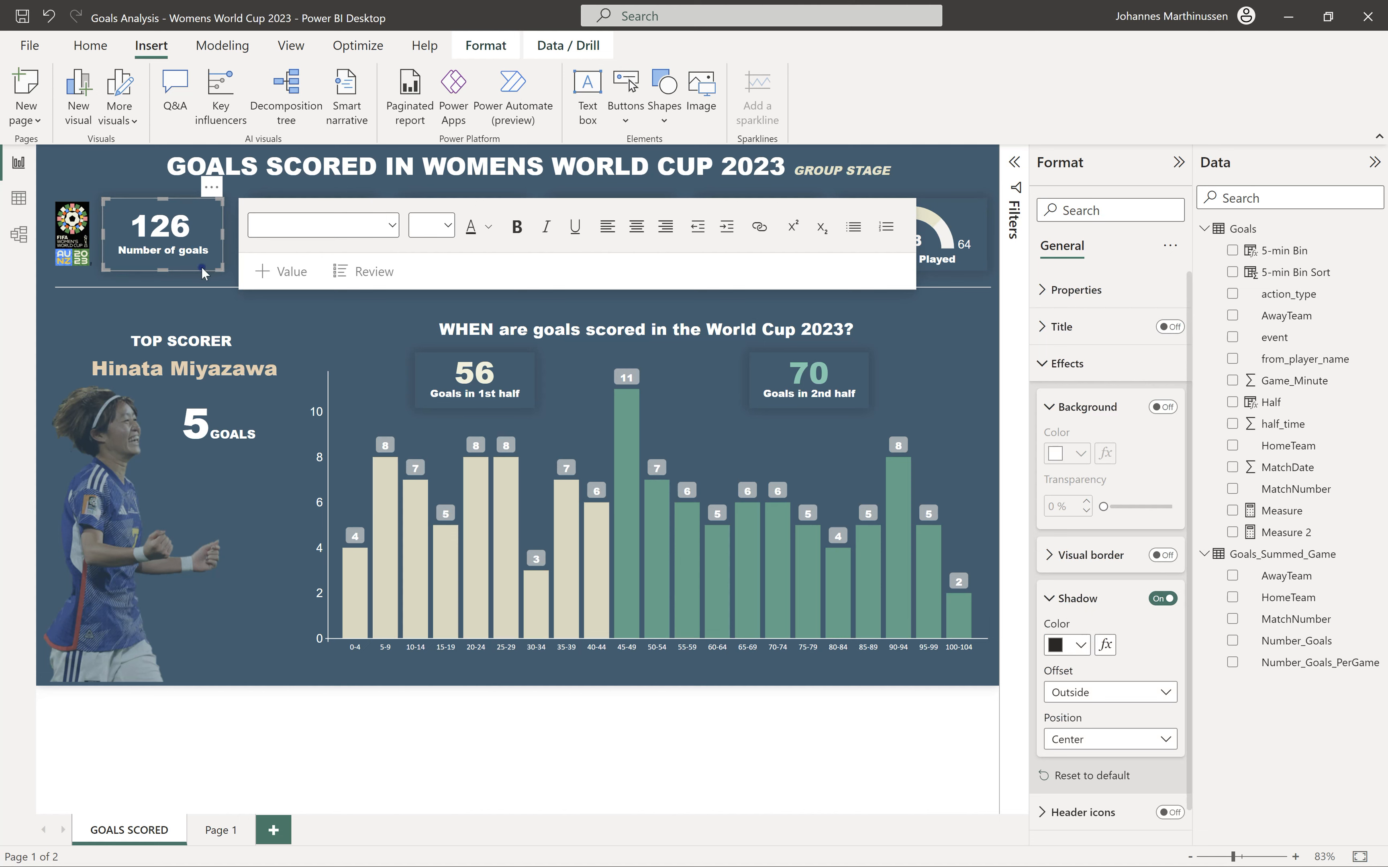
mouse_move(208, 268)
mouse_down()
mouse_move(223, 376)
mouse_move(319, 410)
mouse_move(211, 262)
mouse_move(227, 262)
mouse_up()
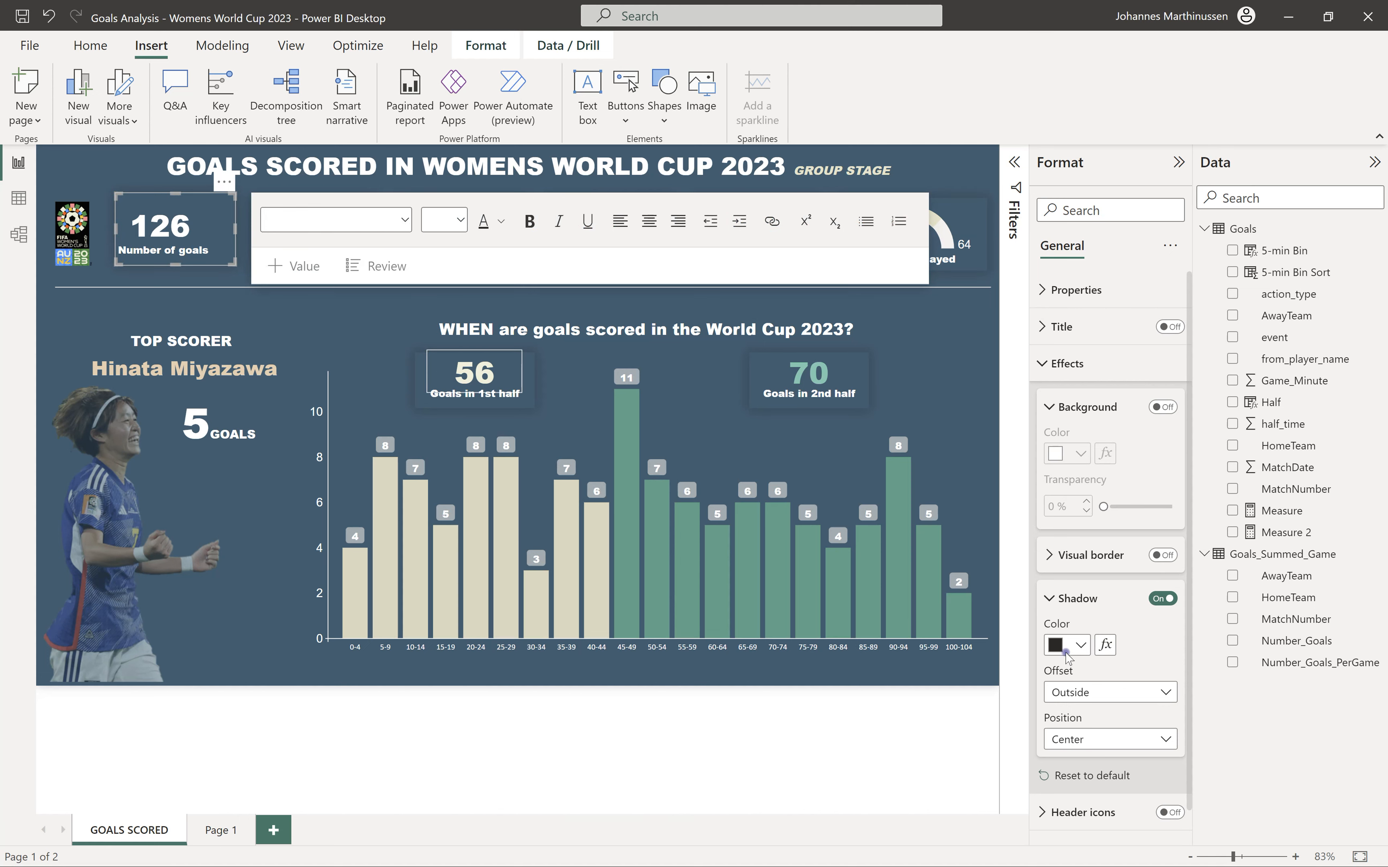
key(ctrl+z)
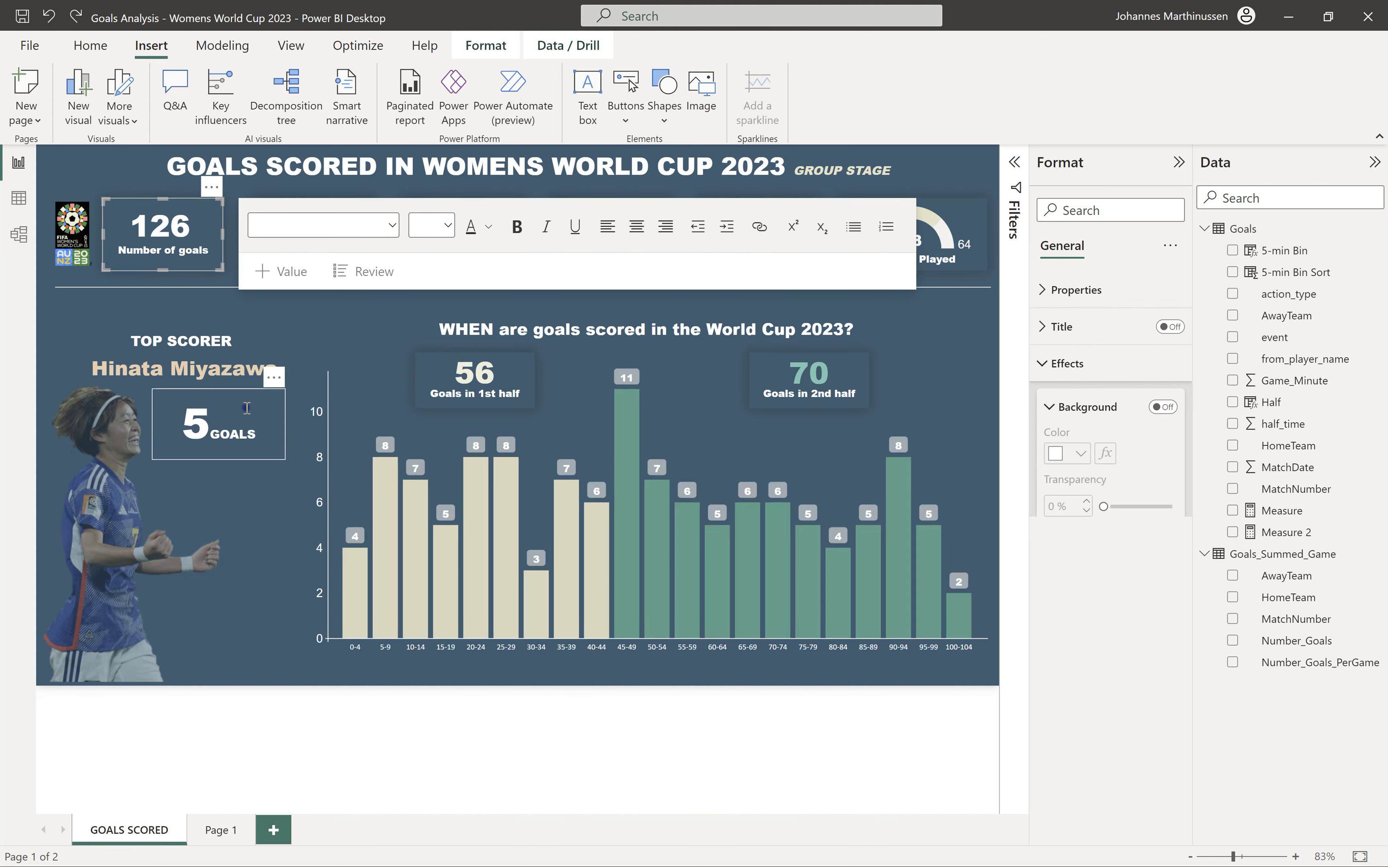
click(277, 719)
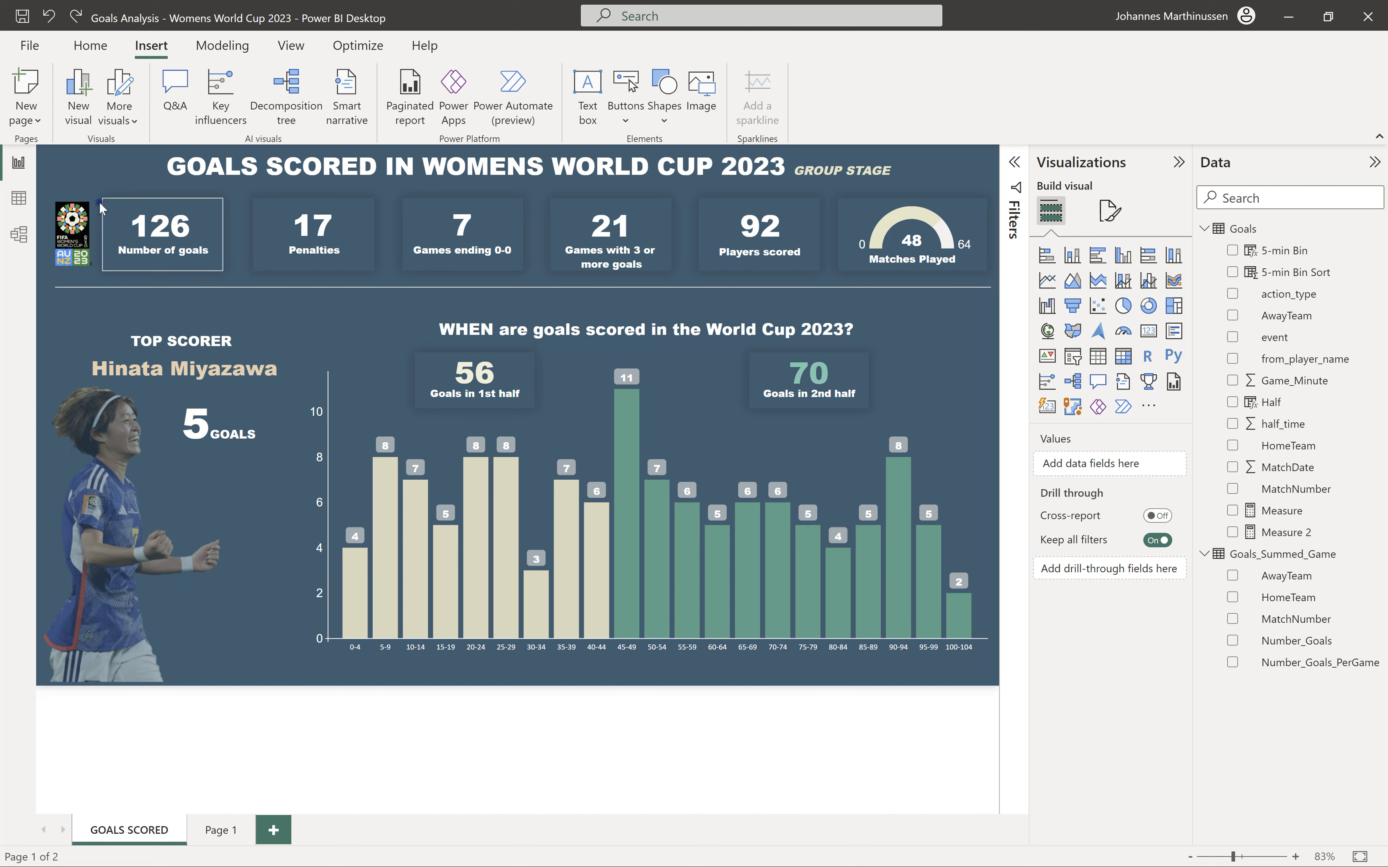
Insert a rectangle shape on the GOALS SCORED page and reduce its height
click(625, 115)
click(929, 85)
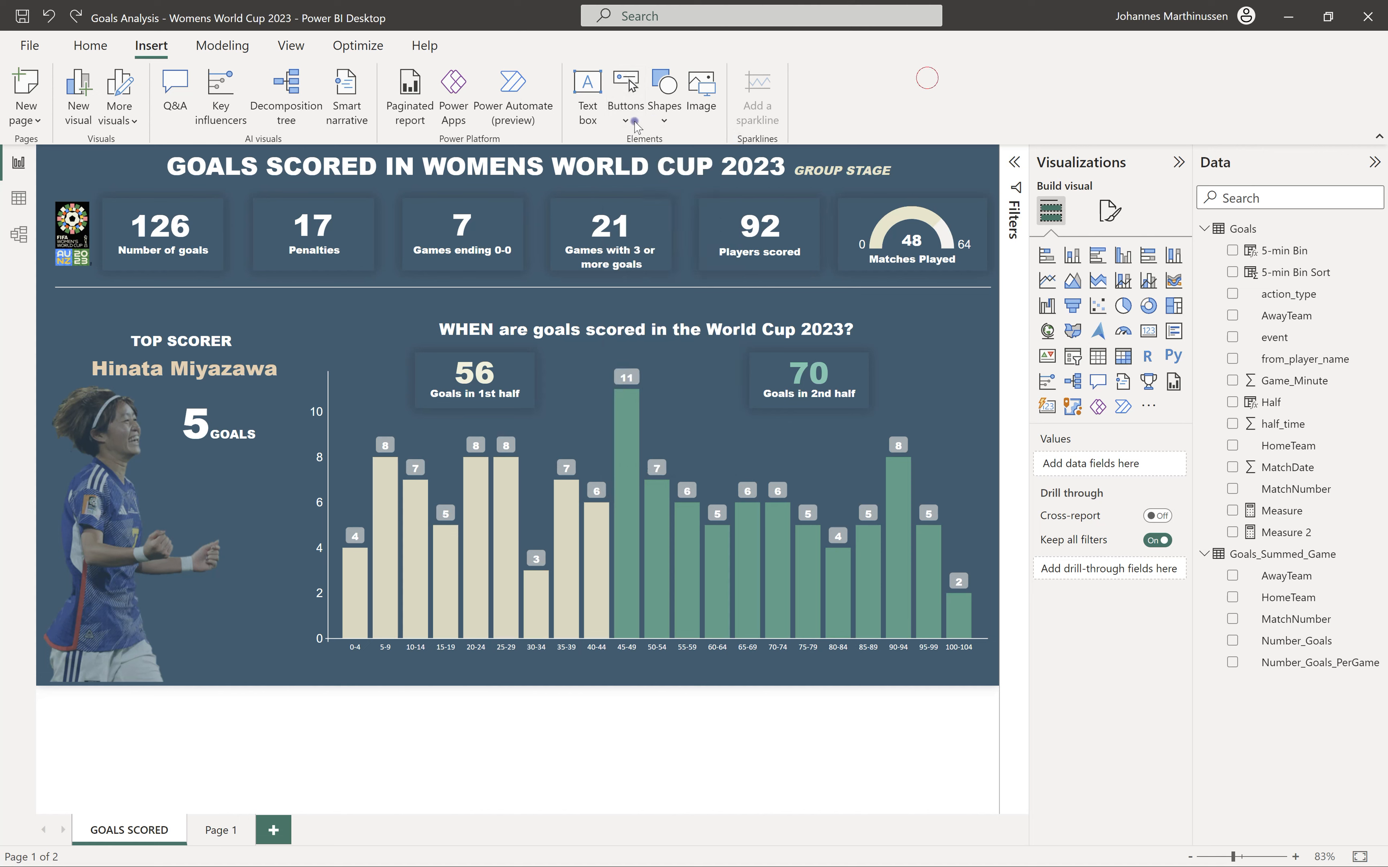
click(664, 117)
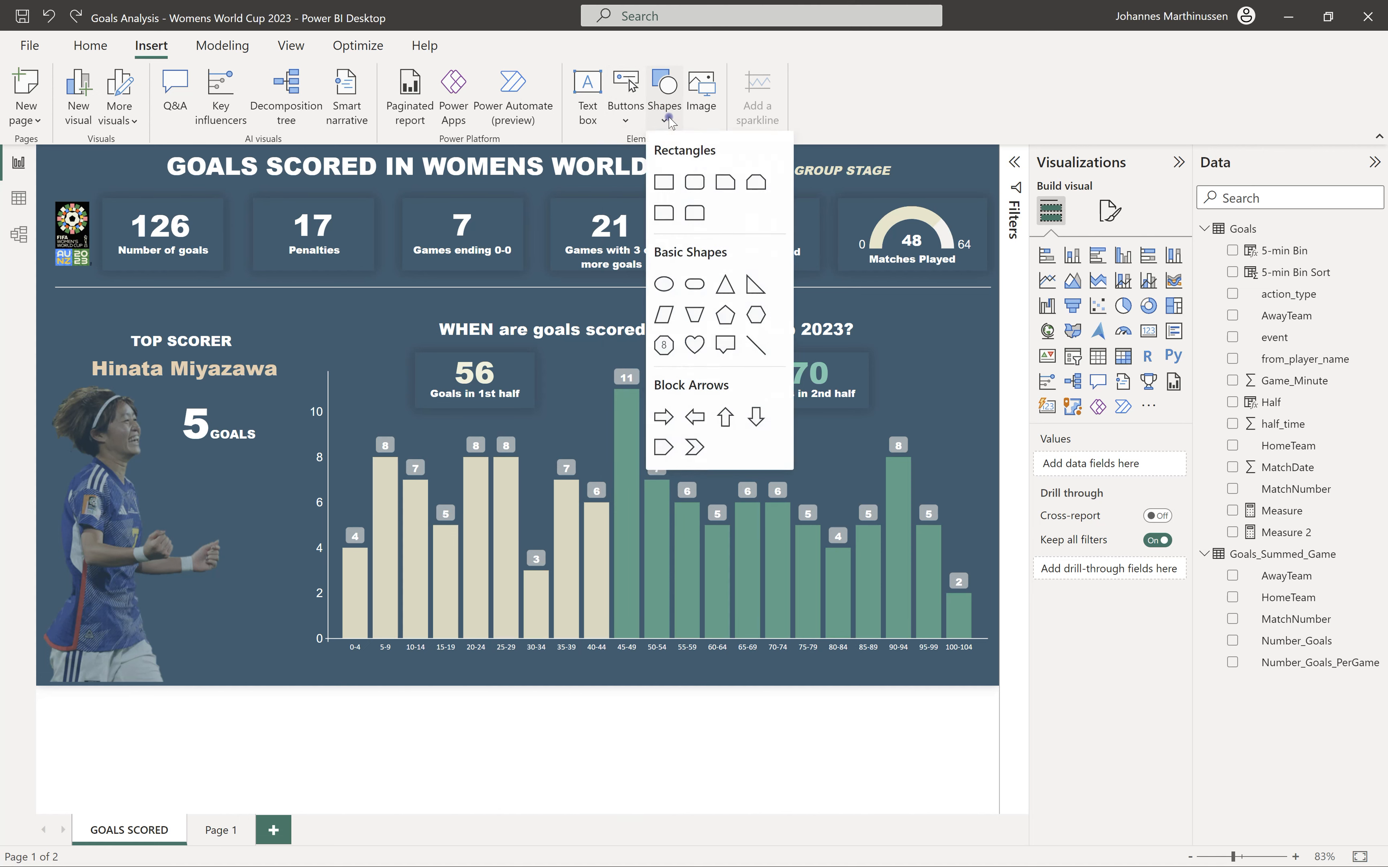
click(665, 182)
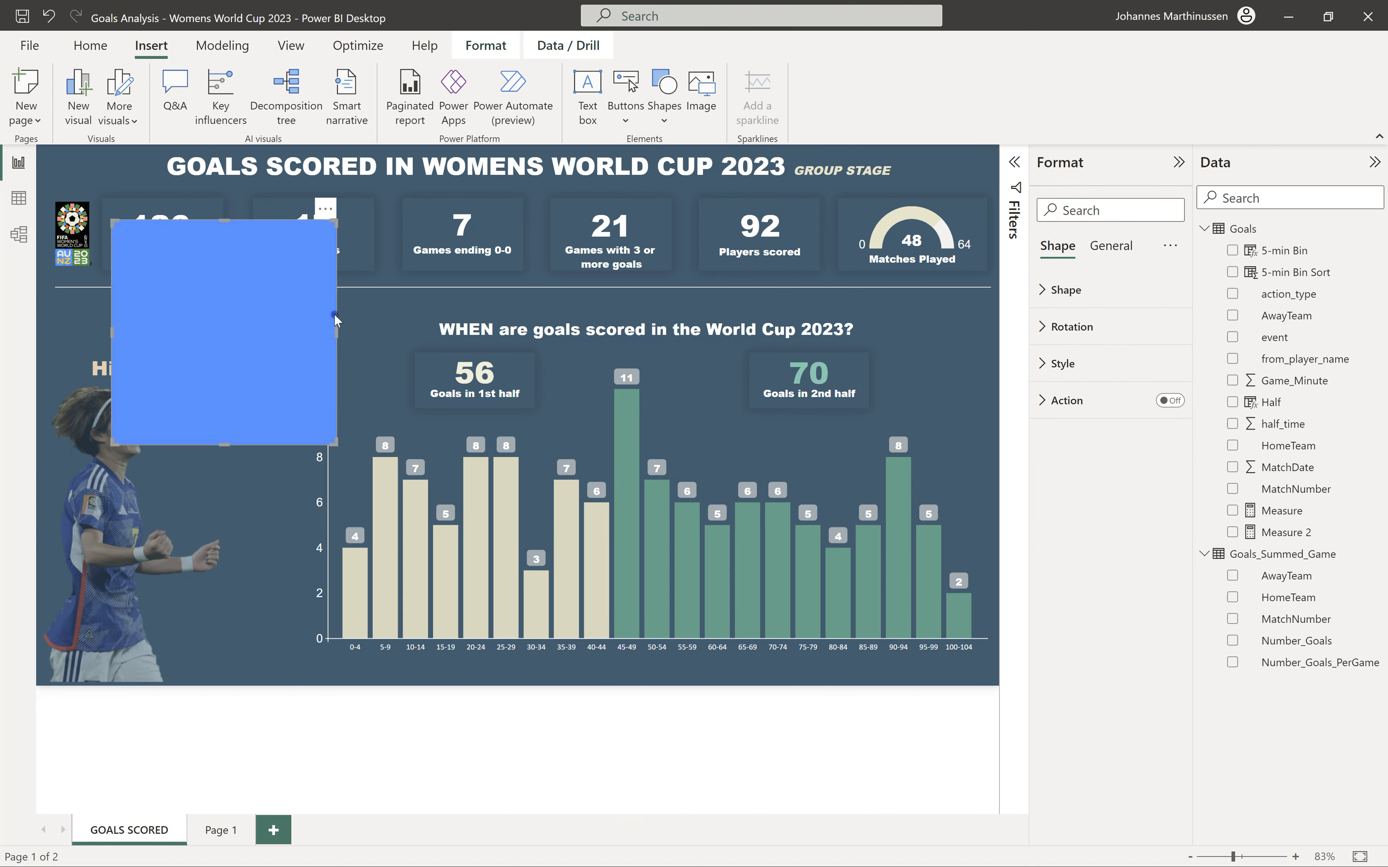
drag(336, 444, 332, 348)
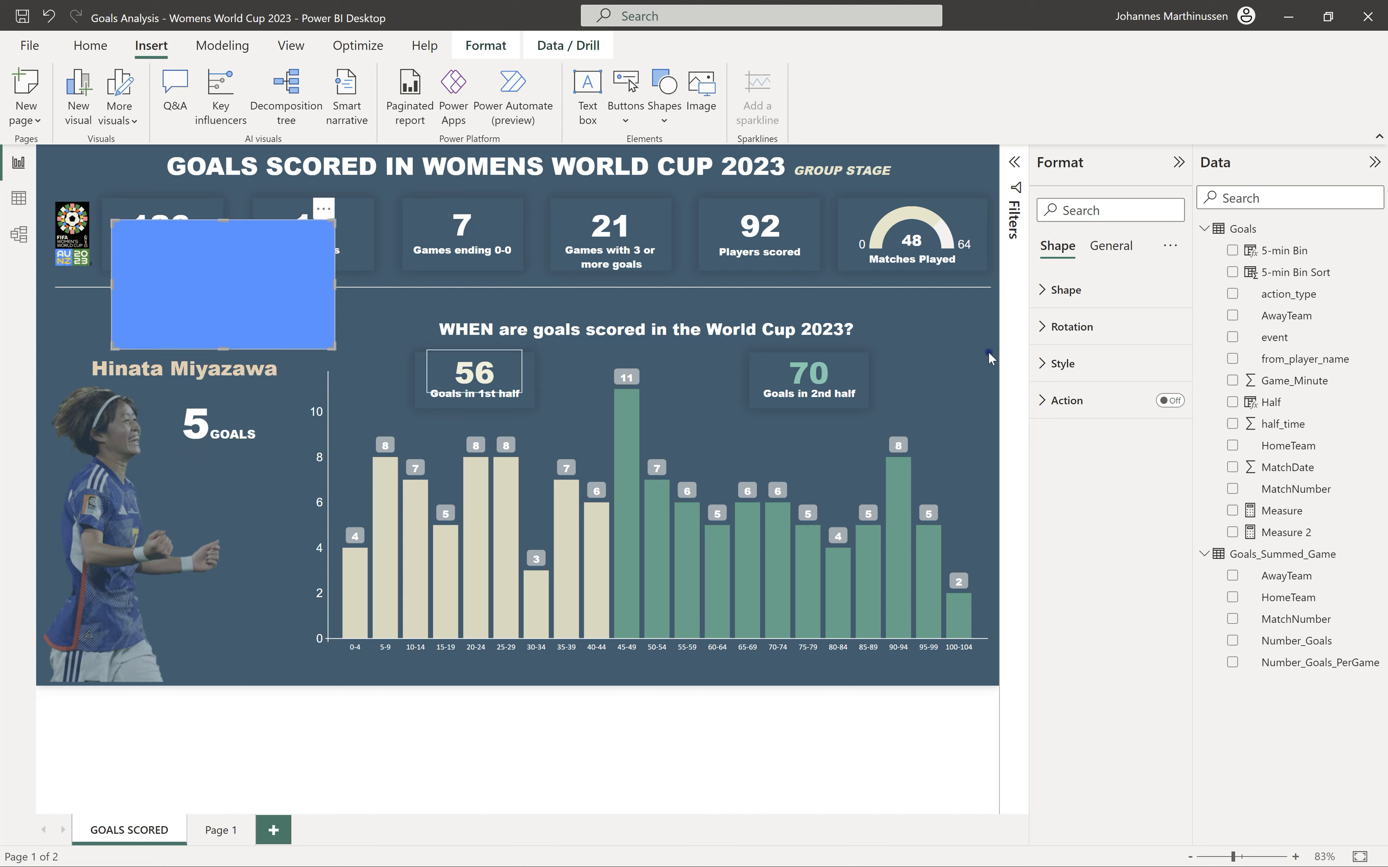
Try the background effect on the new rectangle, turn it off again and delete the rectangle
click(1109, 263)
click(1170, 382)
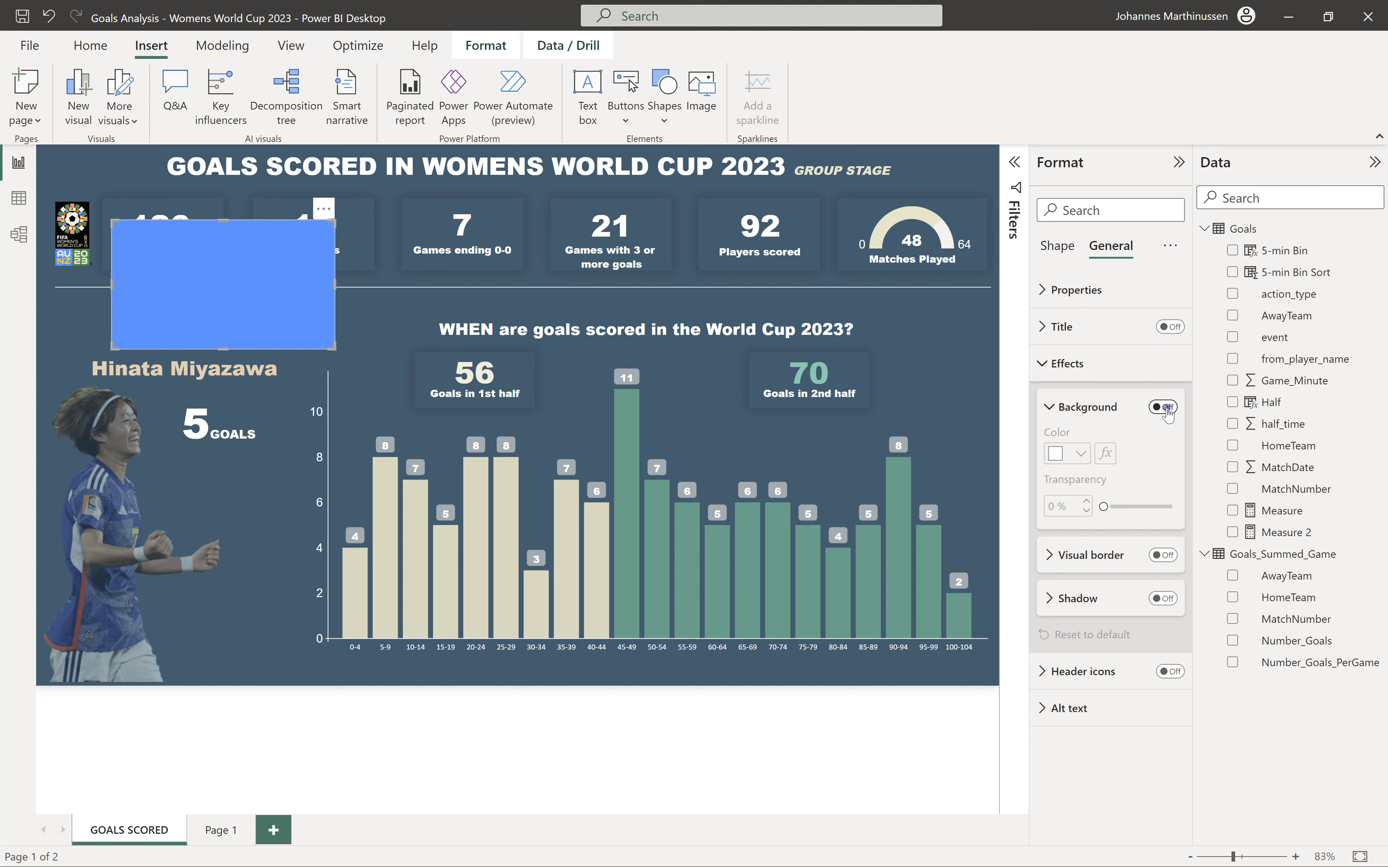
click(1162, 408)
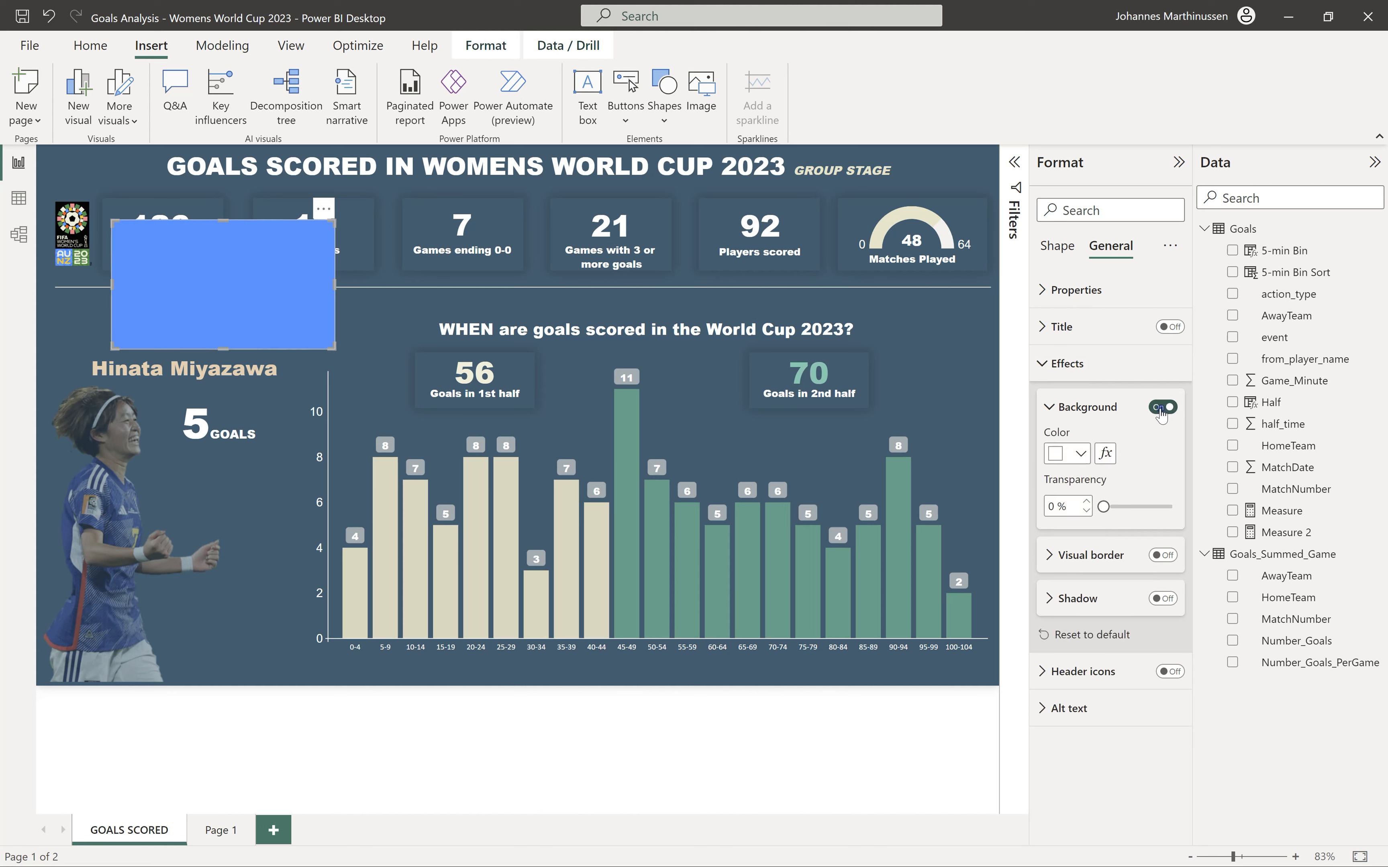
click(1161, 408)
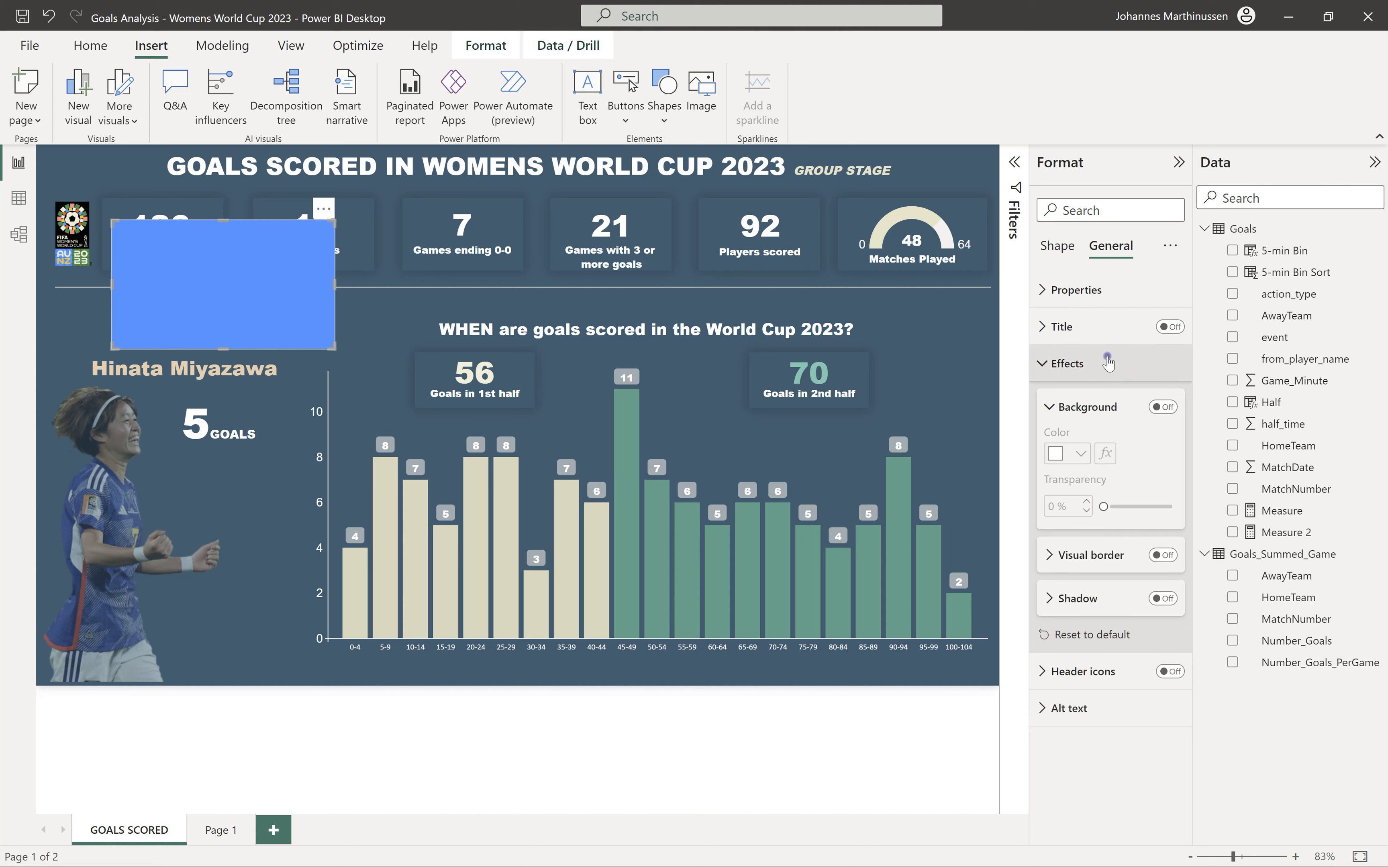
click(208, 285)
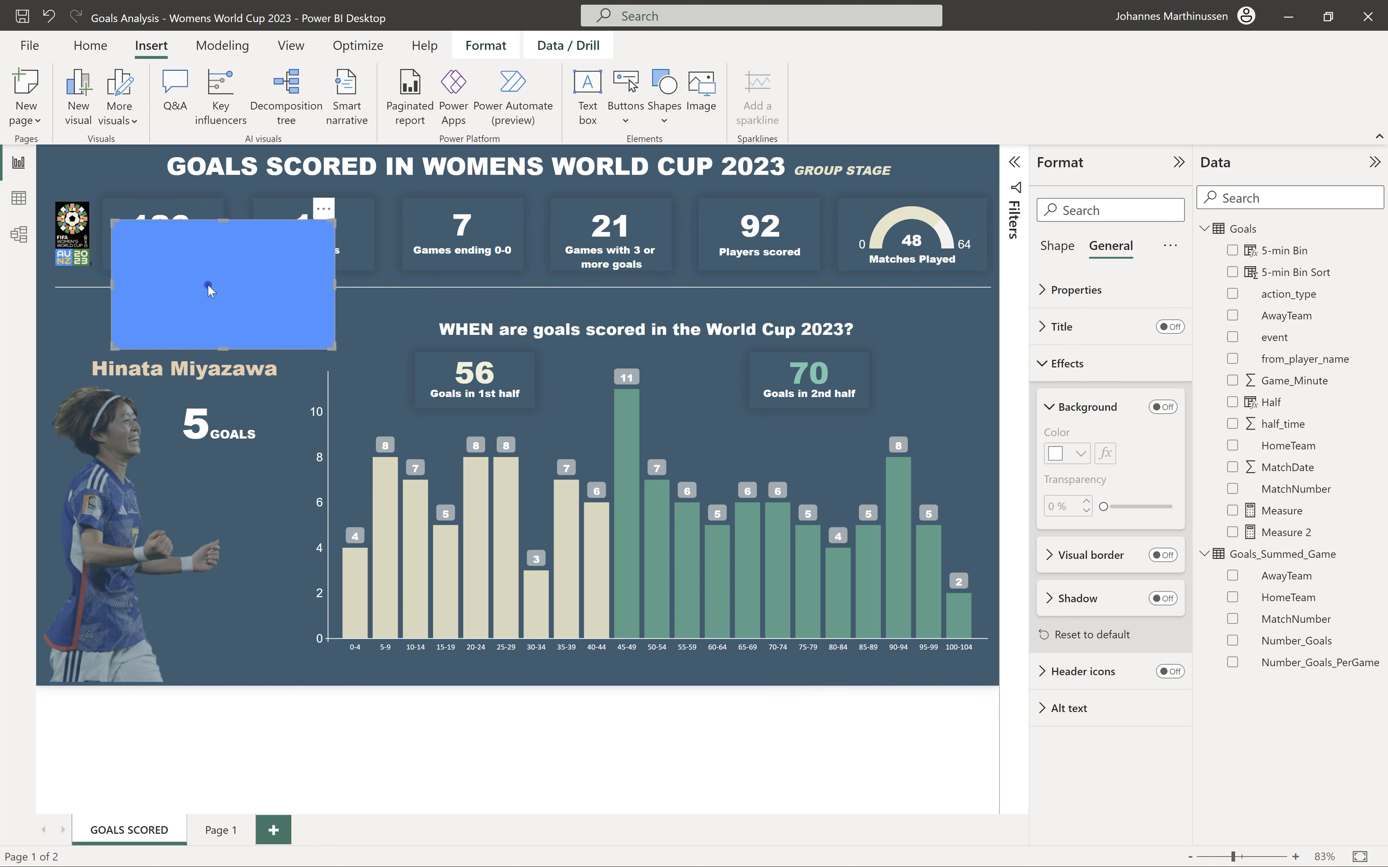
key(Delete)
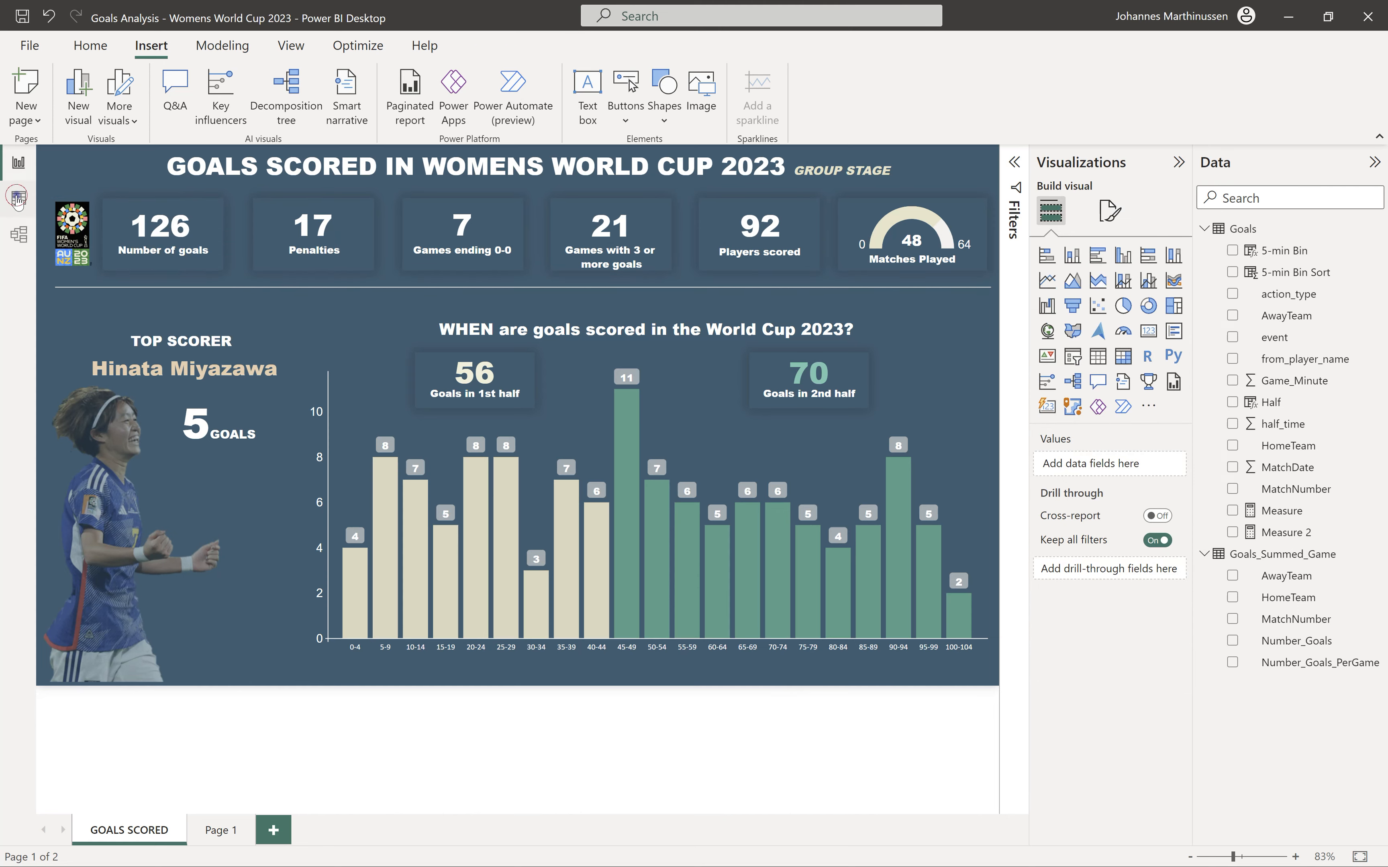
Switch to the model's table data and collapse the Goals and Goals_Summed_Game field lists
click(18, 197)
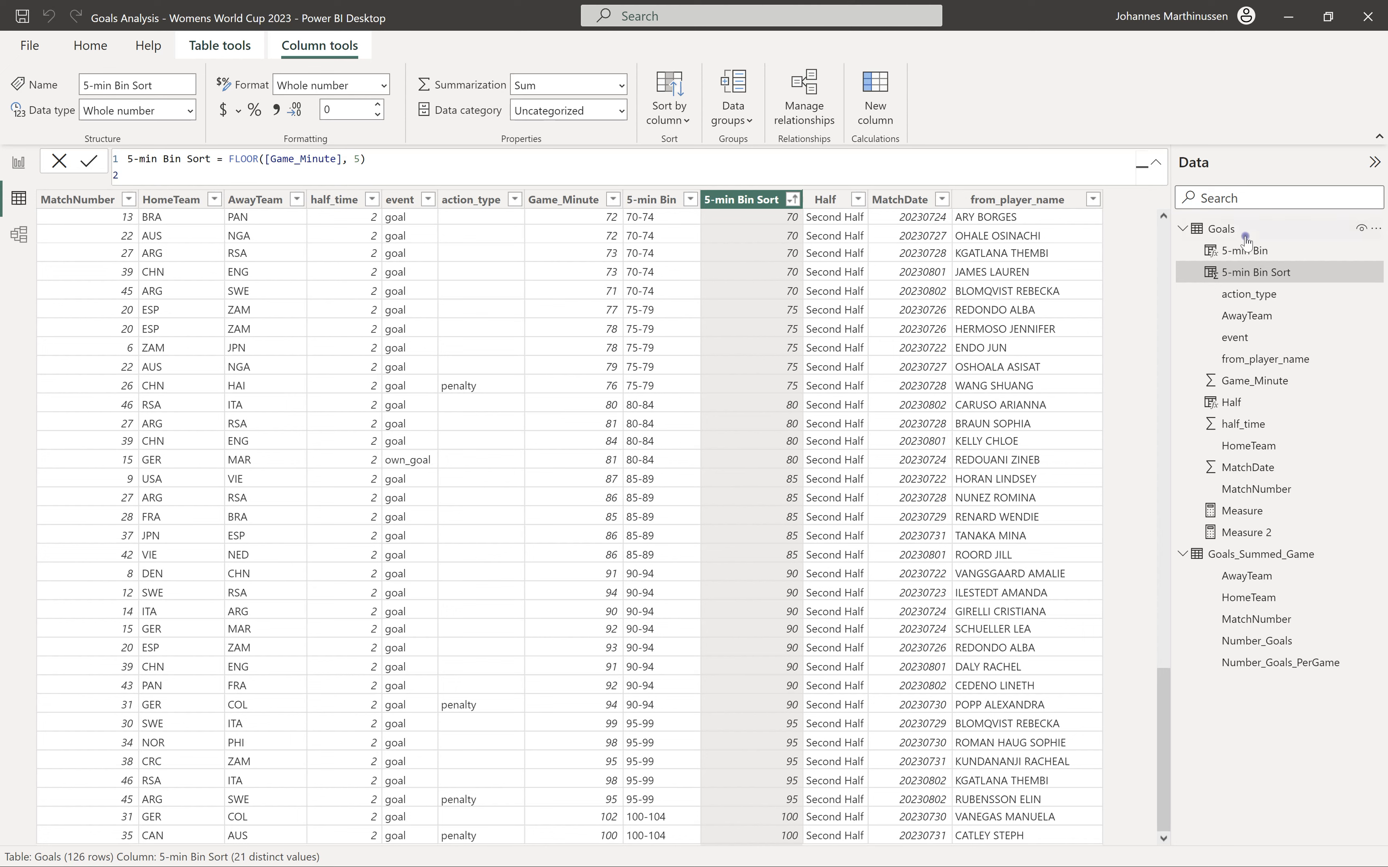
click(1184, 229)
click(1183, 251)
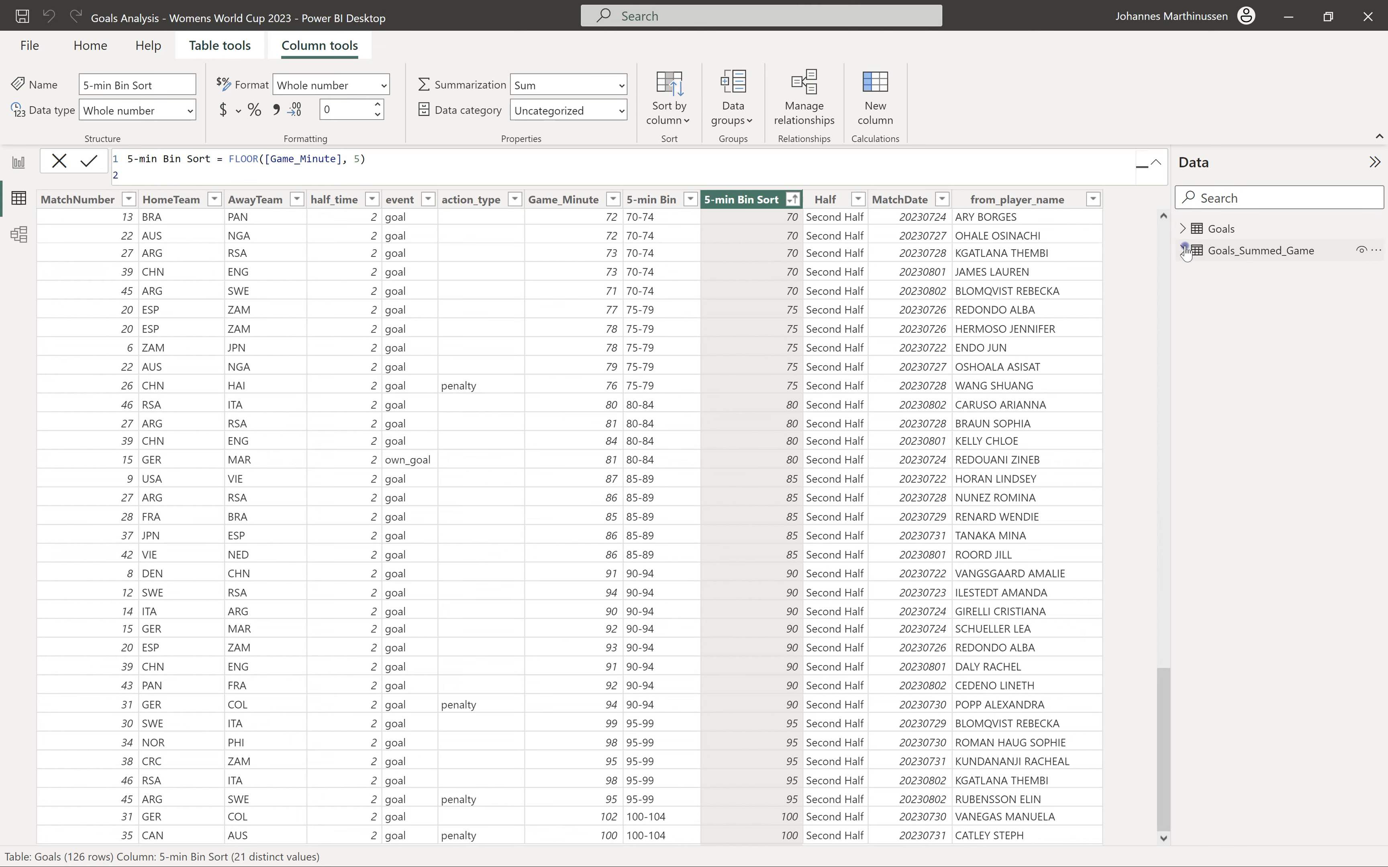
Open the Power Query Editor and examine the Goals_Summed_Game query and the columns of the Goals query
click(89, 45)
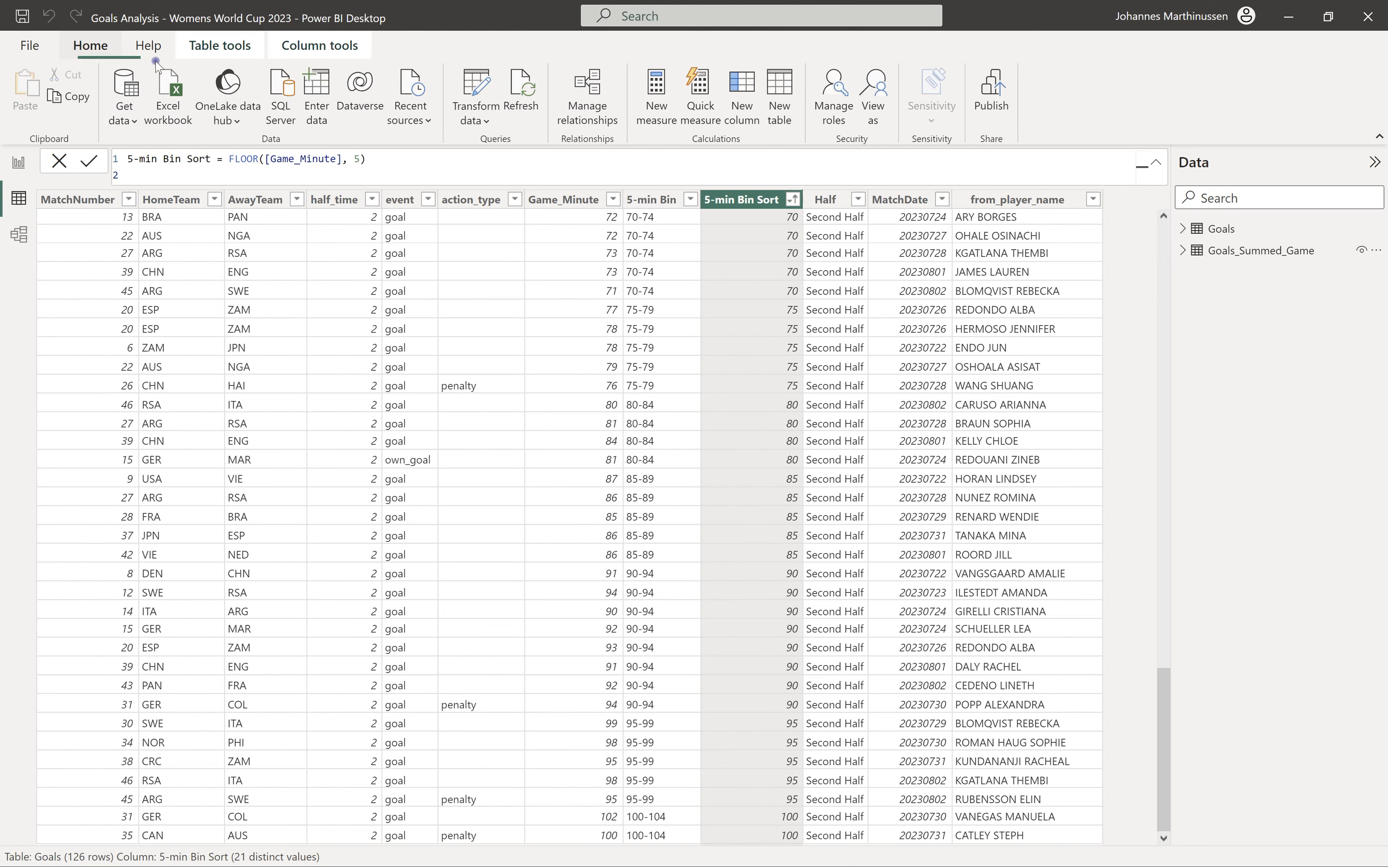
click(482, 121)
click(504, 145)
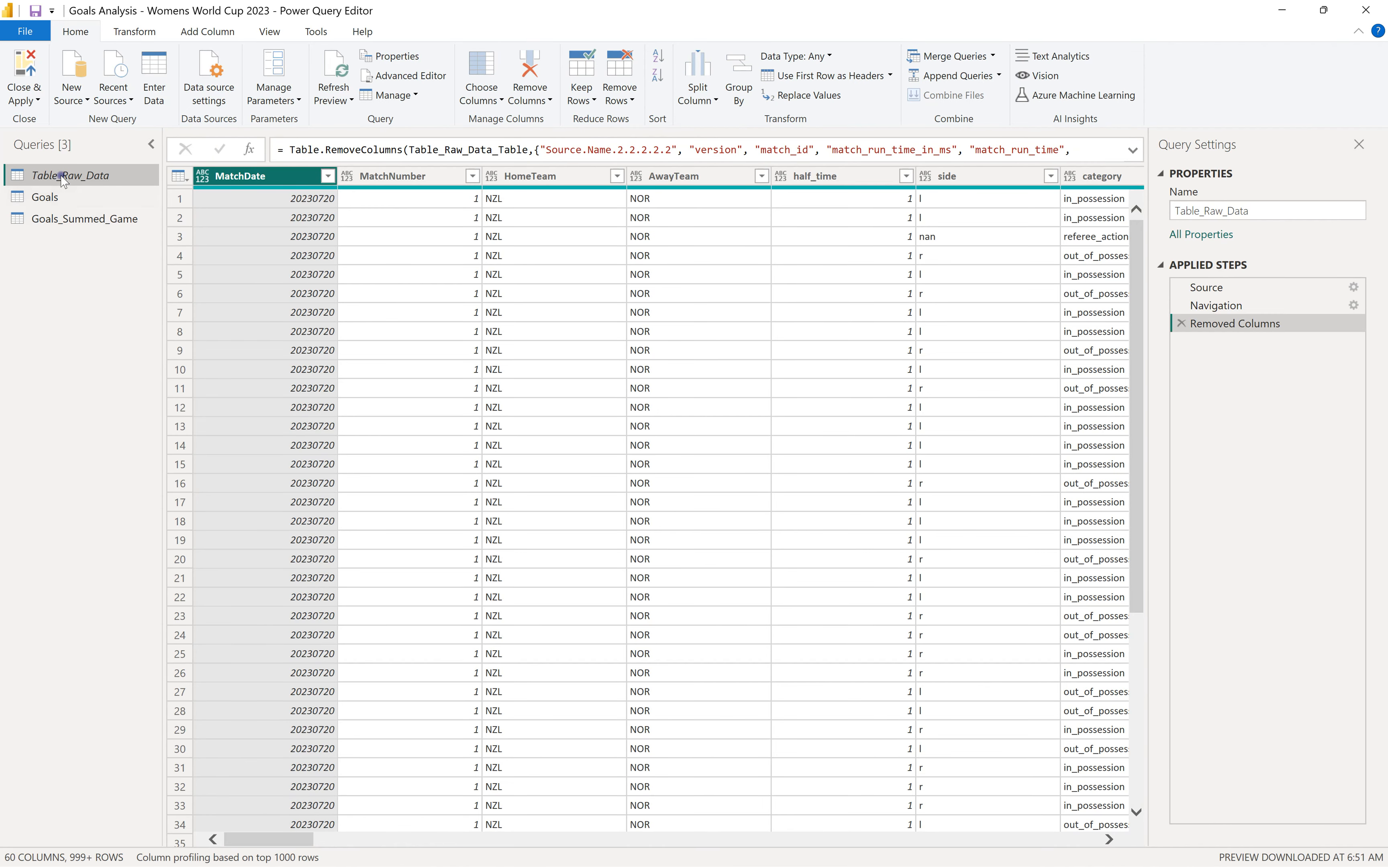
click(61, 220)
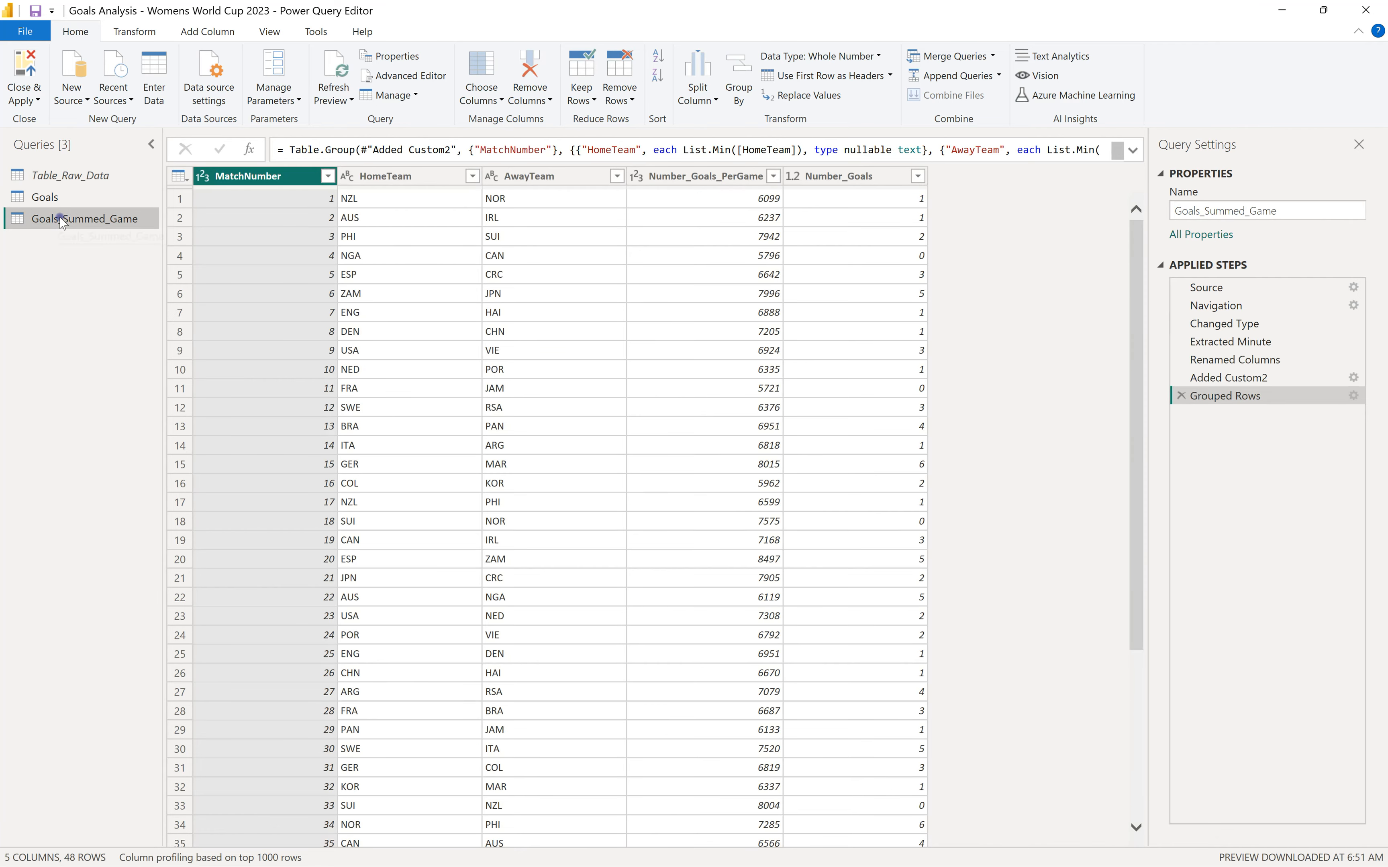
click(55, 199)
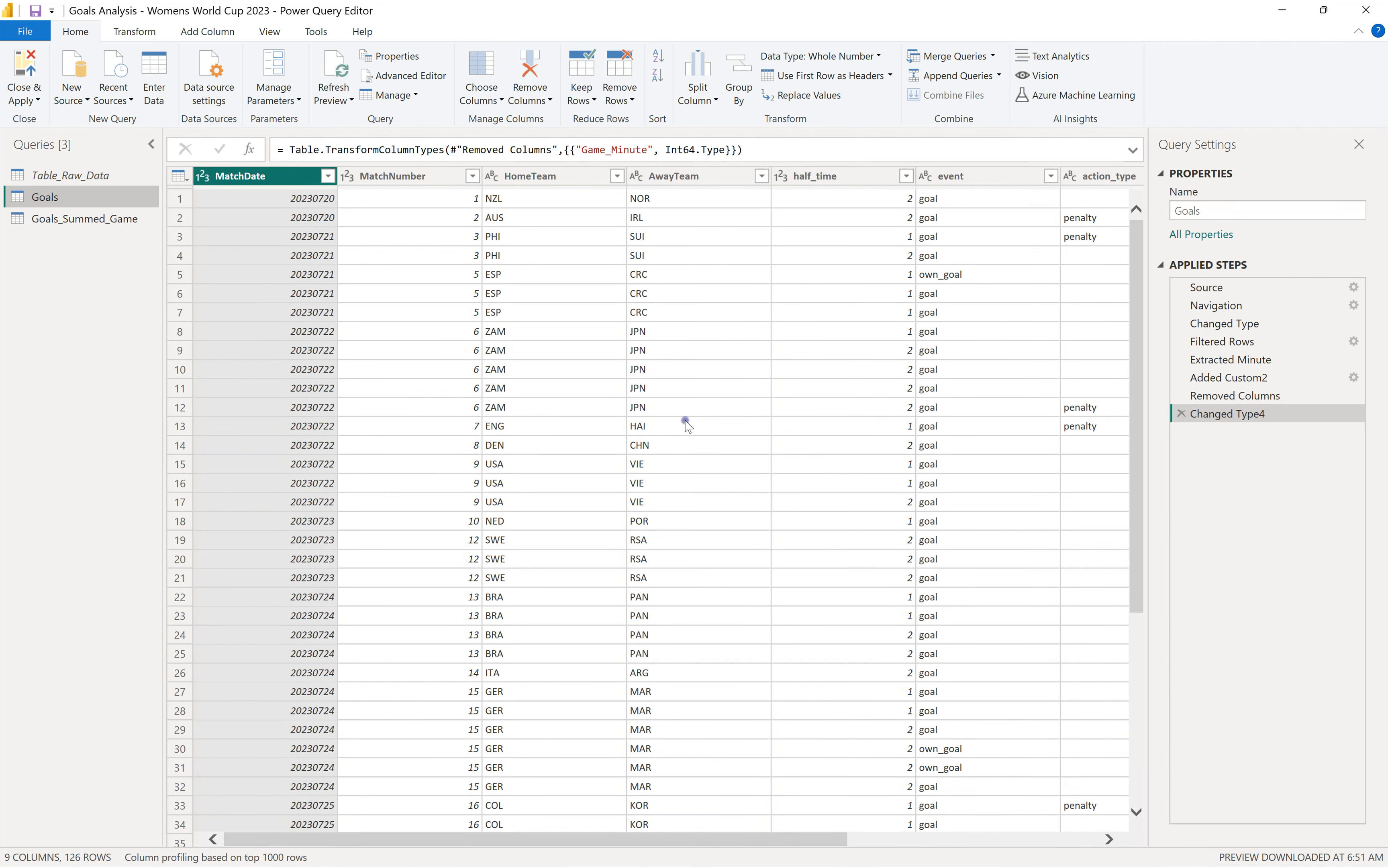
scroll(684, 422, right, 6)
scroll(685, 423, left, 6)
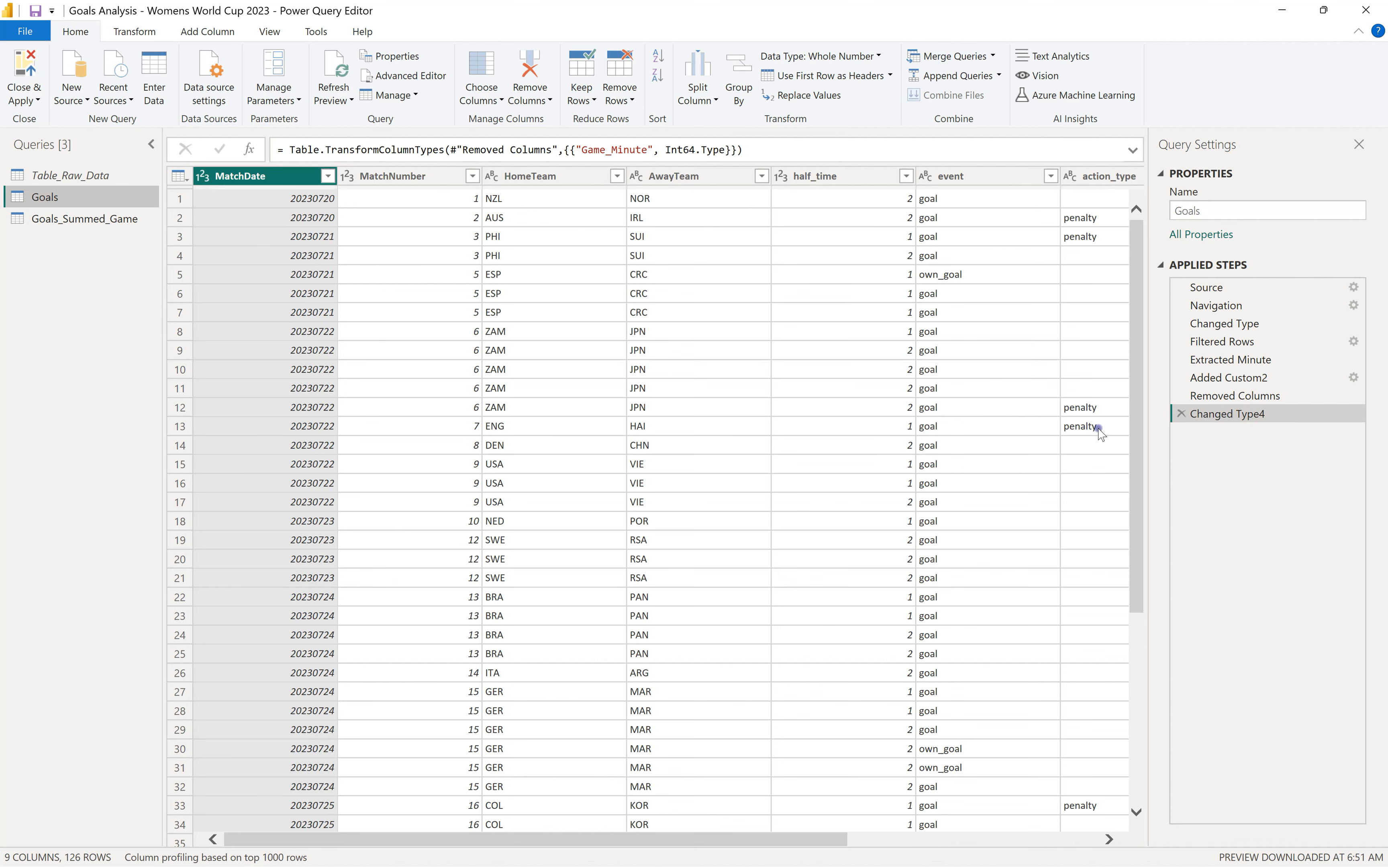
Review the Goals query's Extracted Minute, Added Custom2 and Removed Columns steps, including the match_run_time and Game_Minute columns
click(1231, 360)
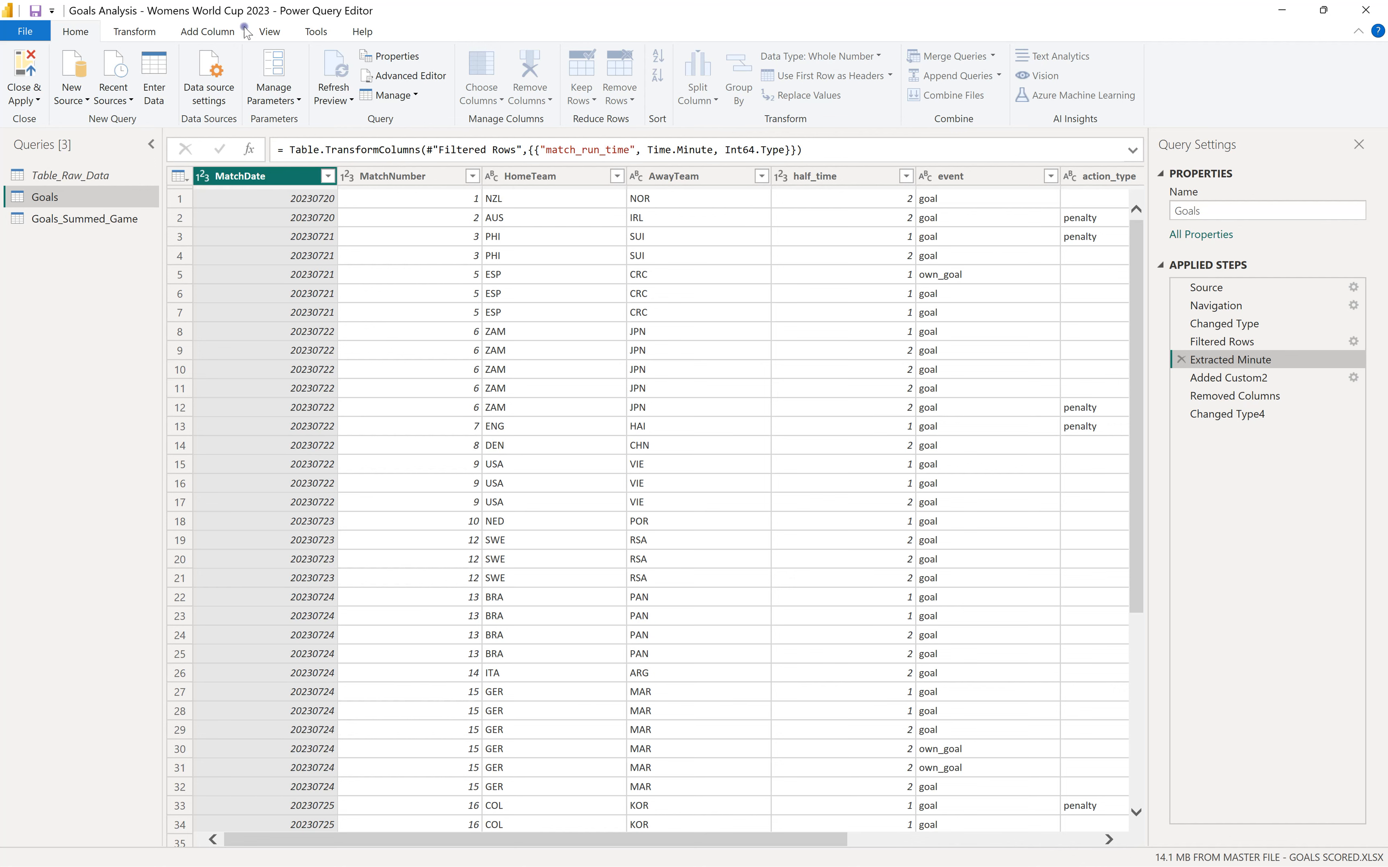
click(132, 33)
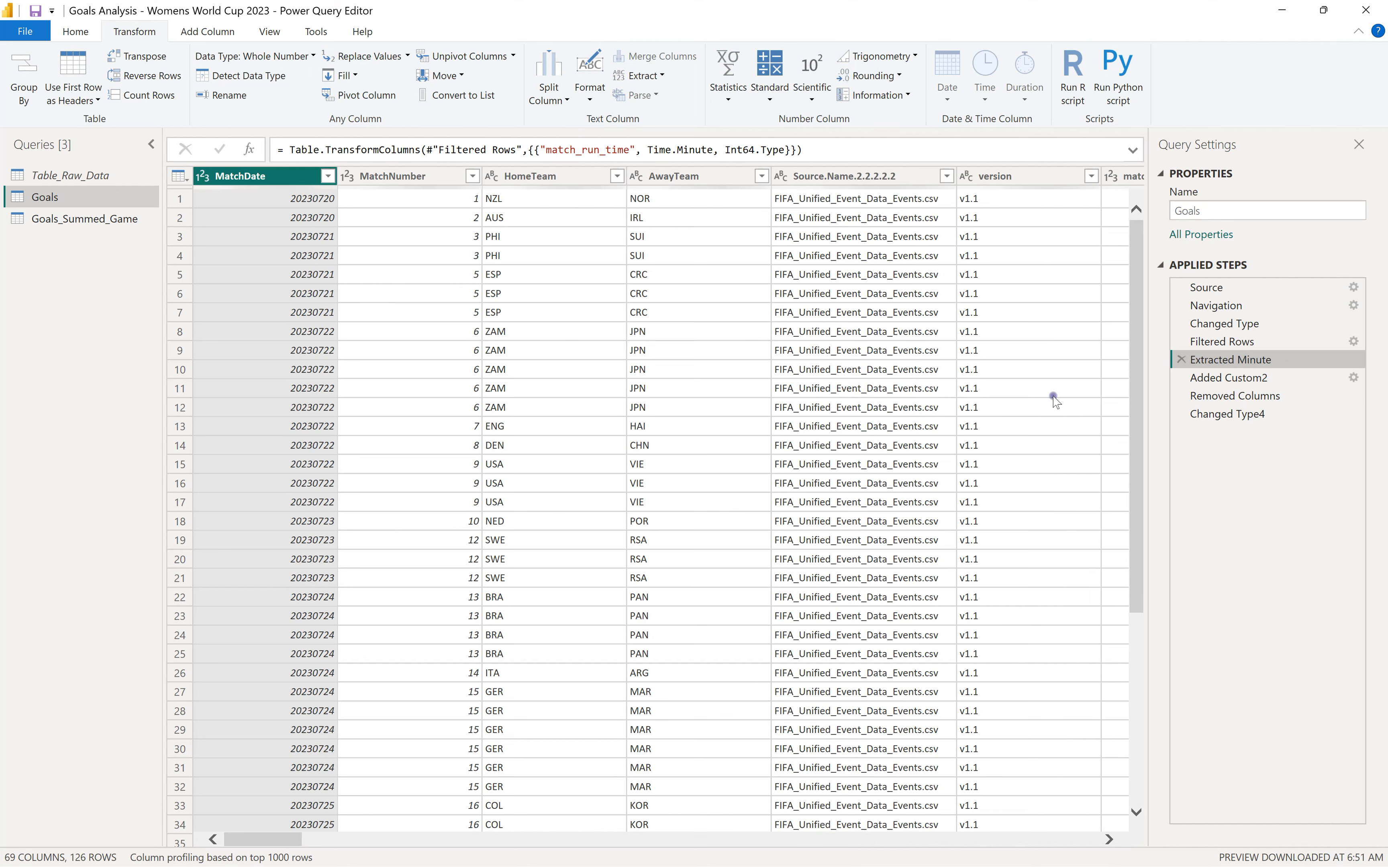
scroll(893, 600, right, 10)
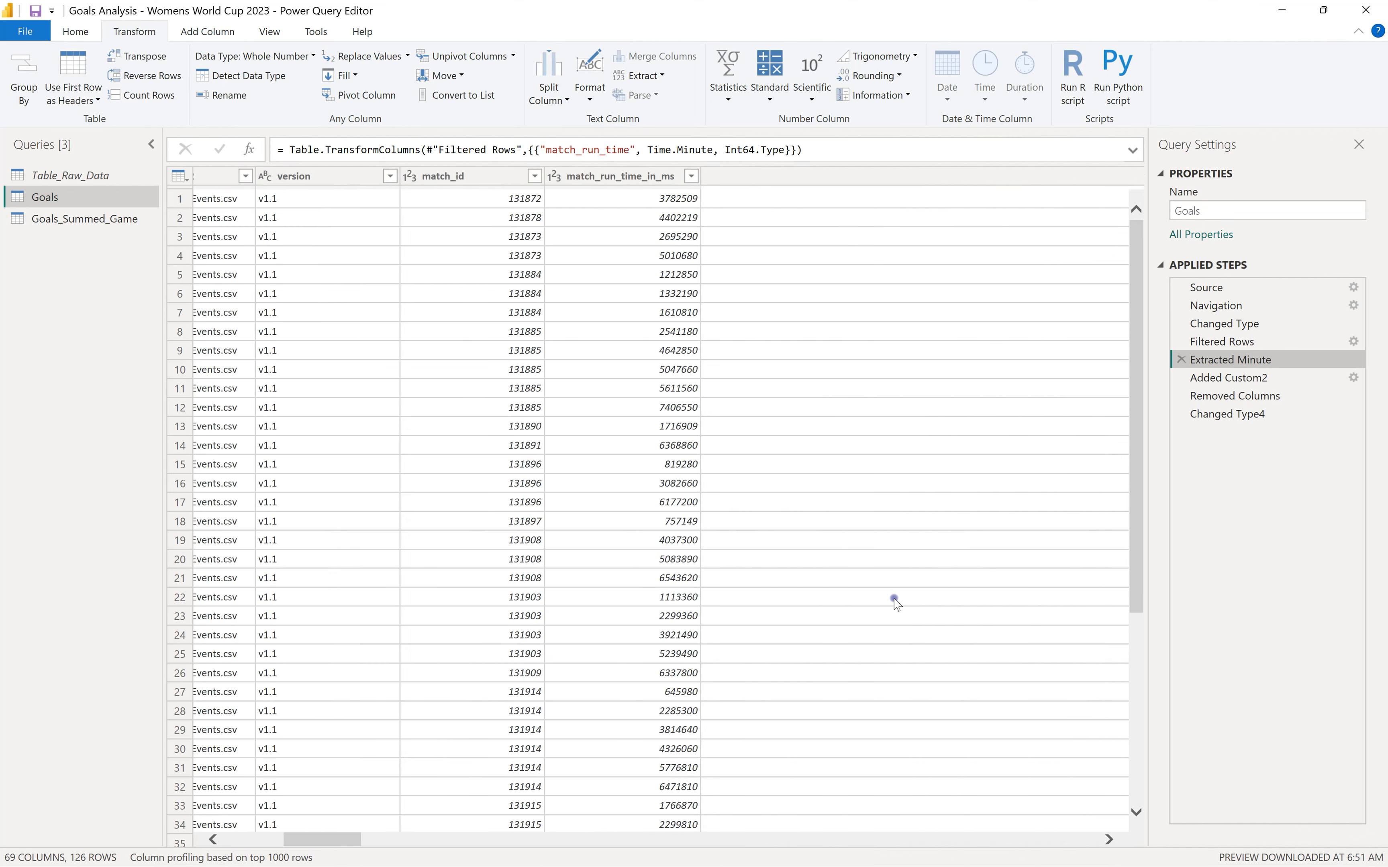
click(1234, 377)
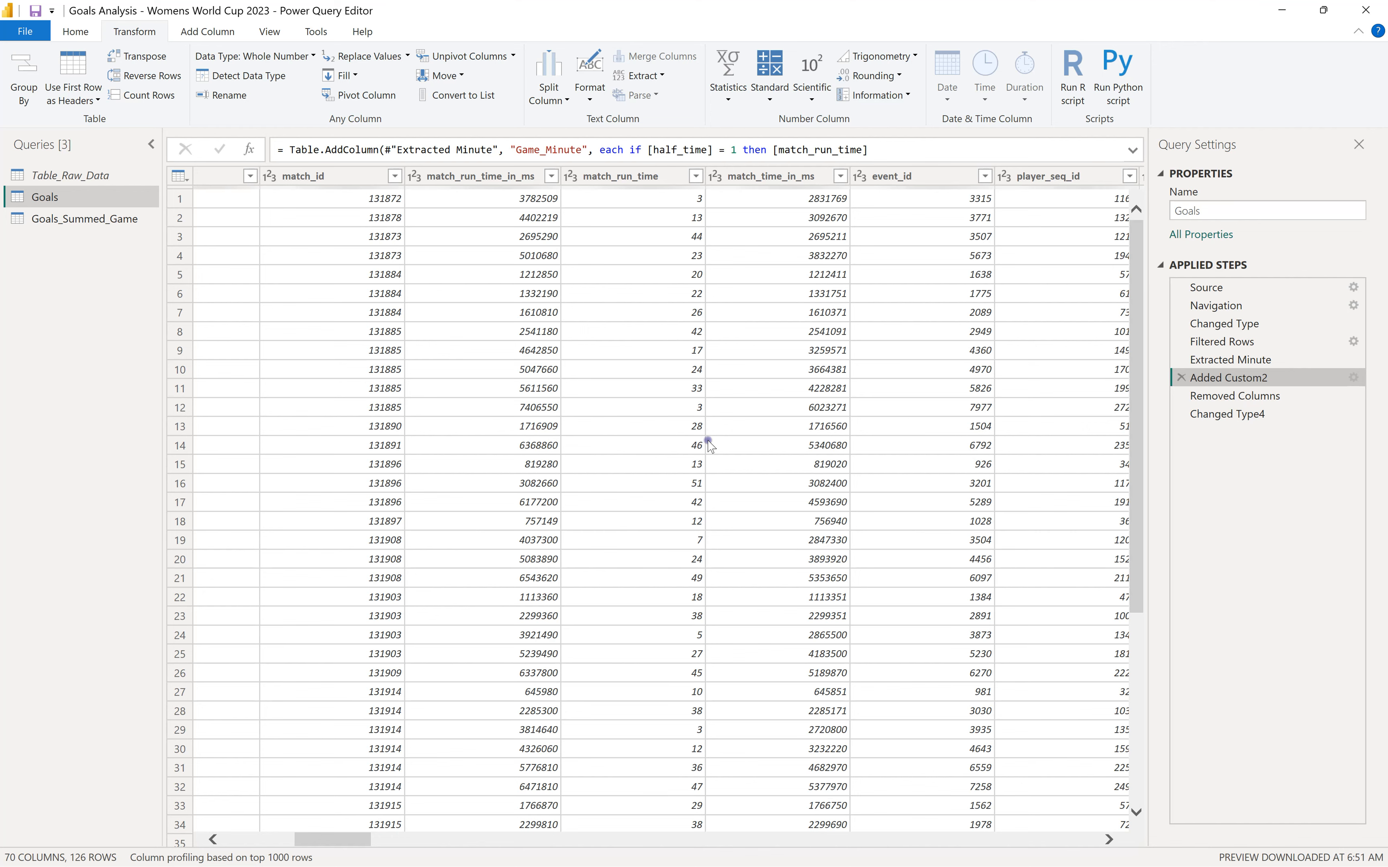
click(1233, 396)
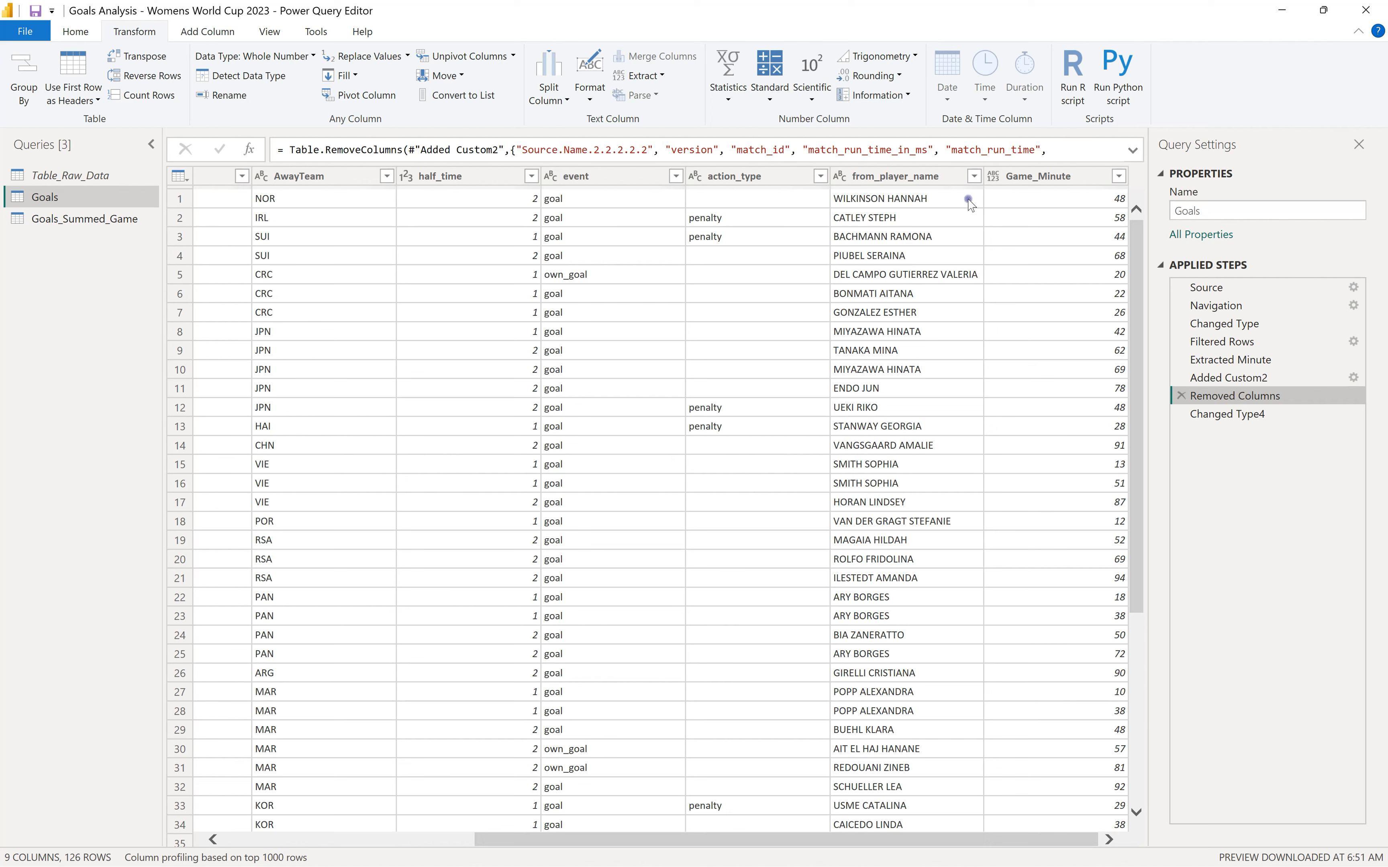
click(1035, 178)
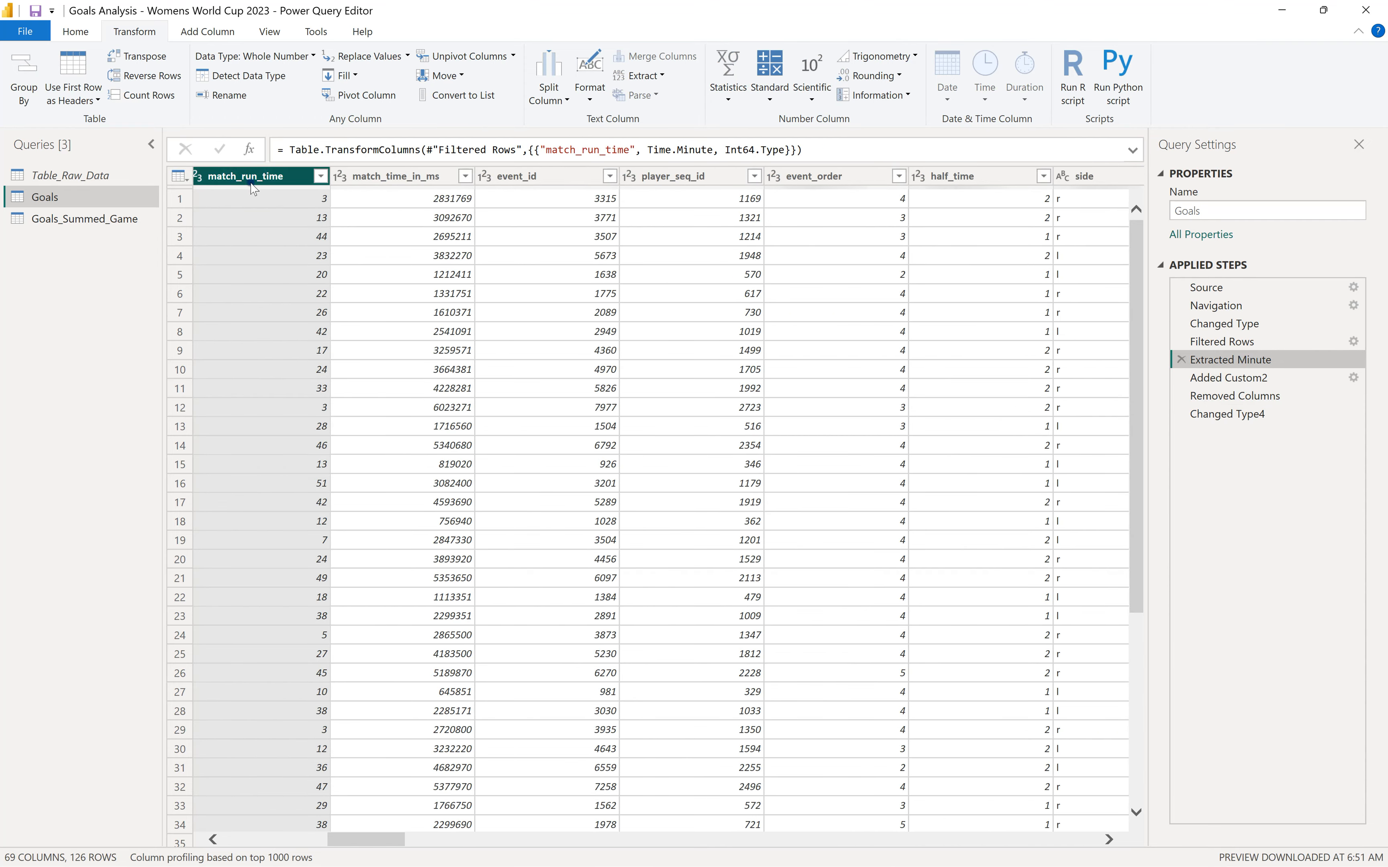
Examine the columns at the Goals query's Extracted Minute step and the Time.Minute function in its formula
scroll(894, 328, right, 5)
scroll(895, 332, right, 5)
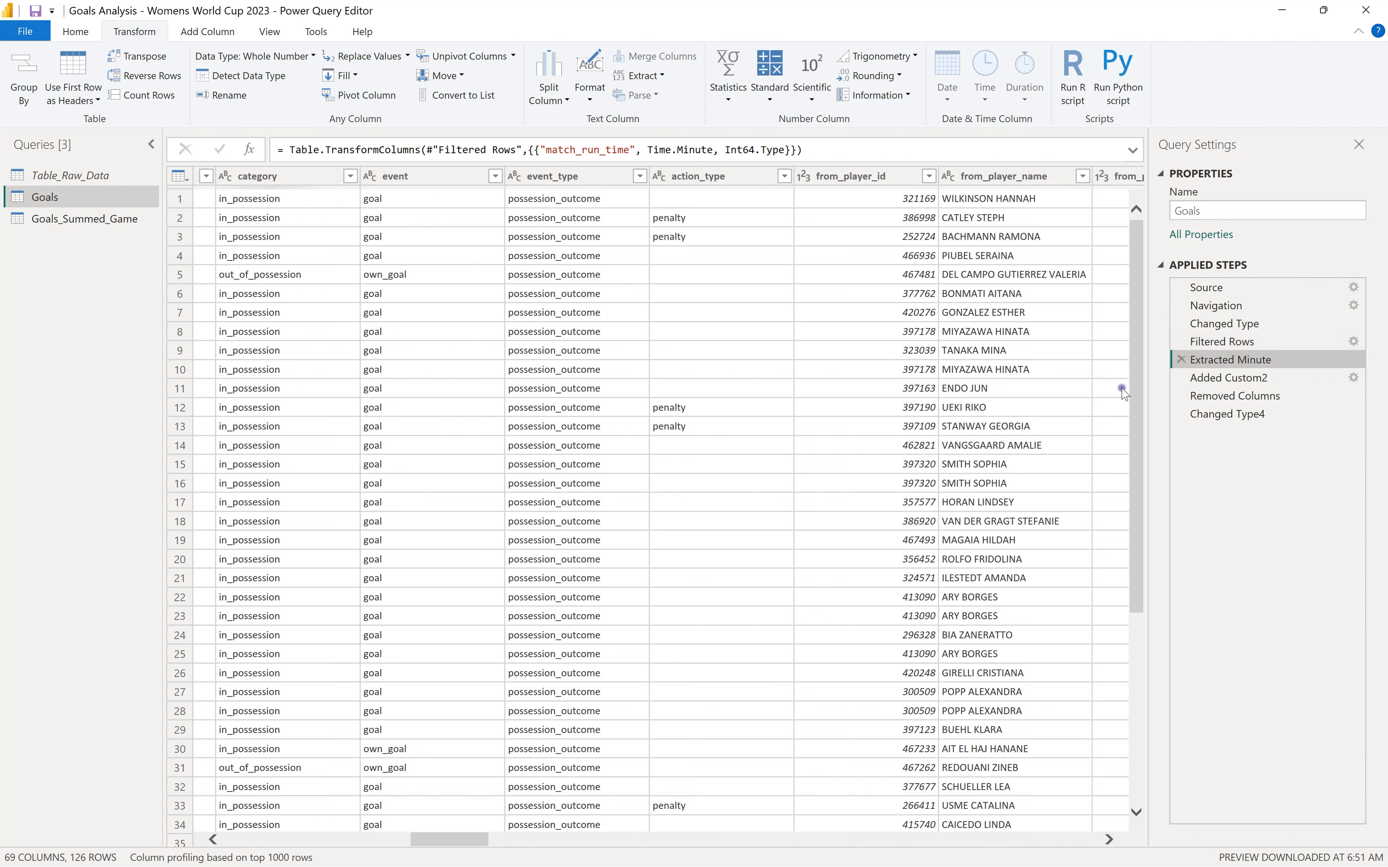
drag(545, 149, 712, 150)
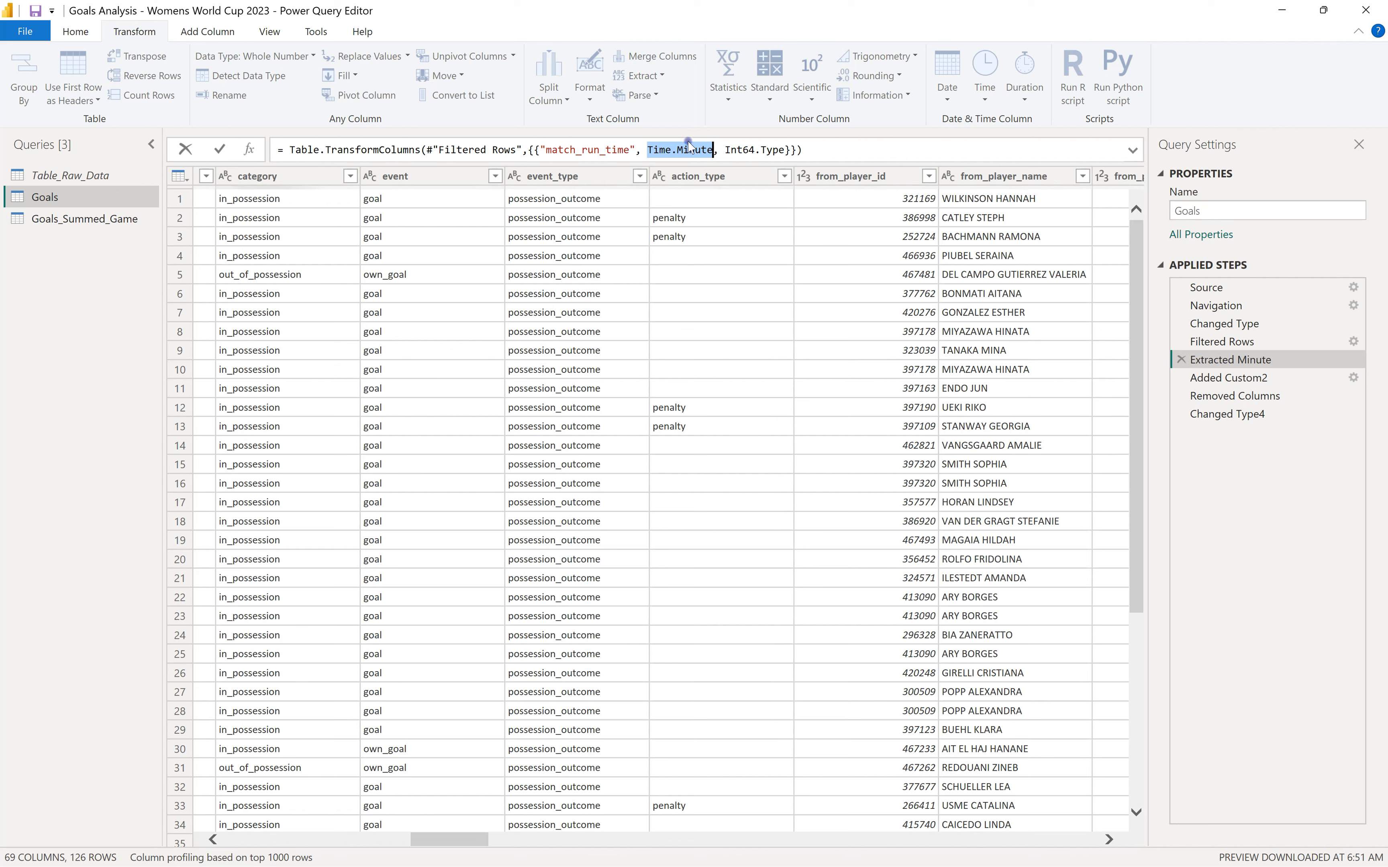
mouse_move(688, 143)
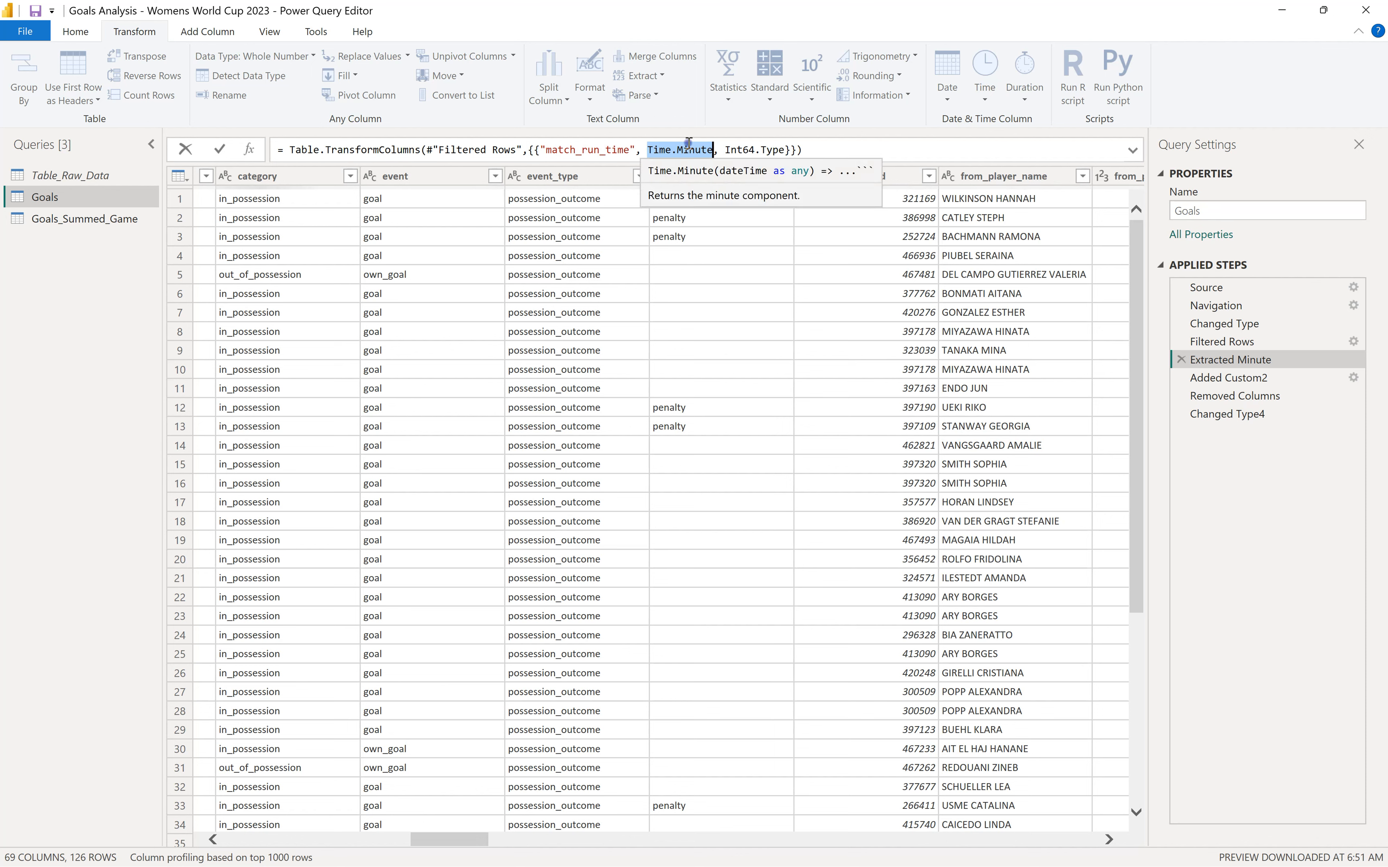
click(871, 145)
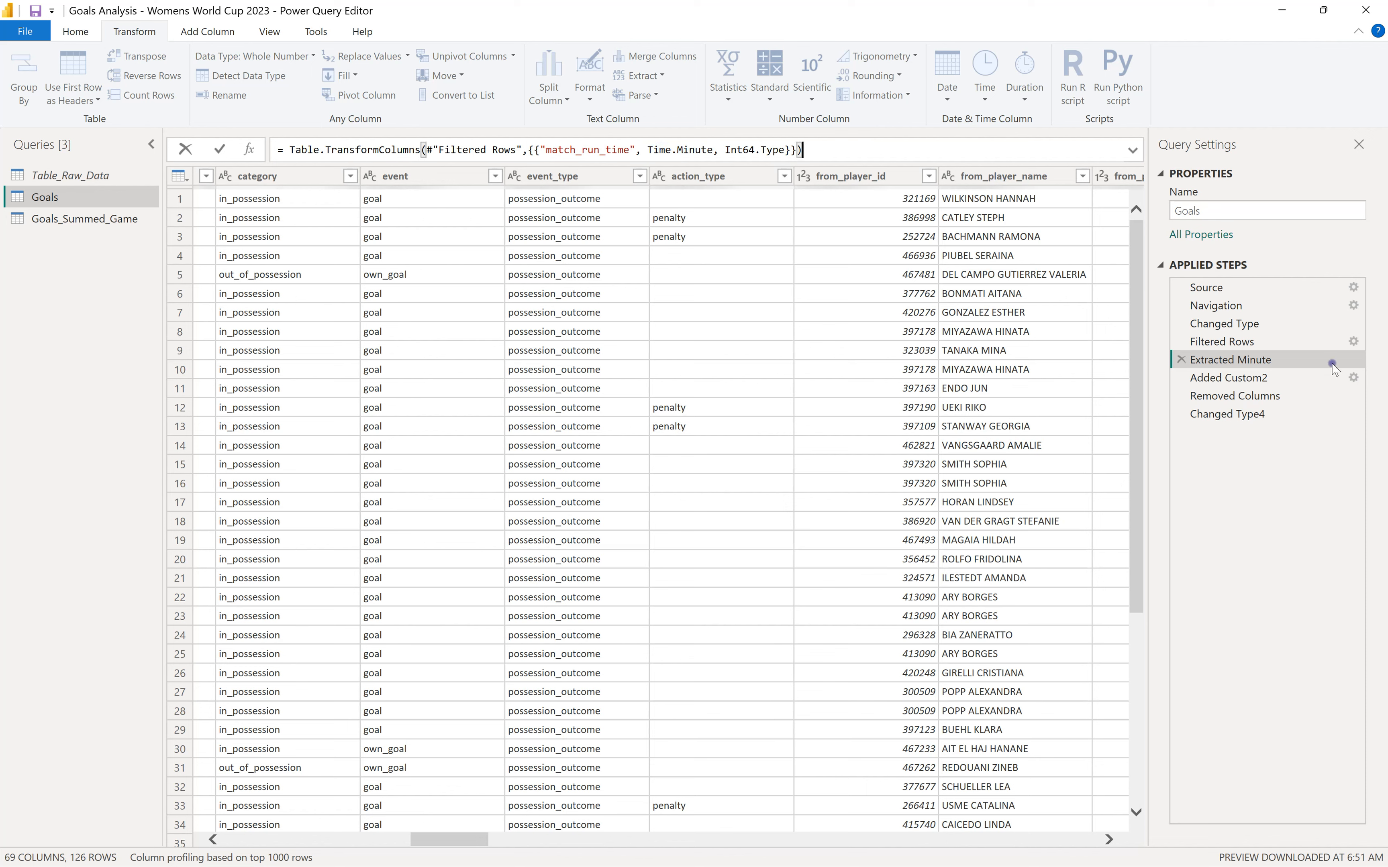
Inspect the Game_Minute custom column formula in Added Custom2, close it without changes and show the Goals query's Changed Type4 step
click(1355, 384)
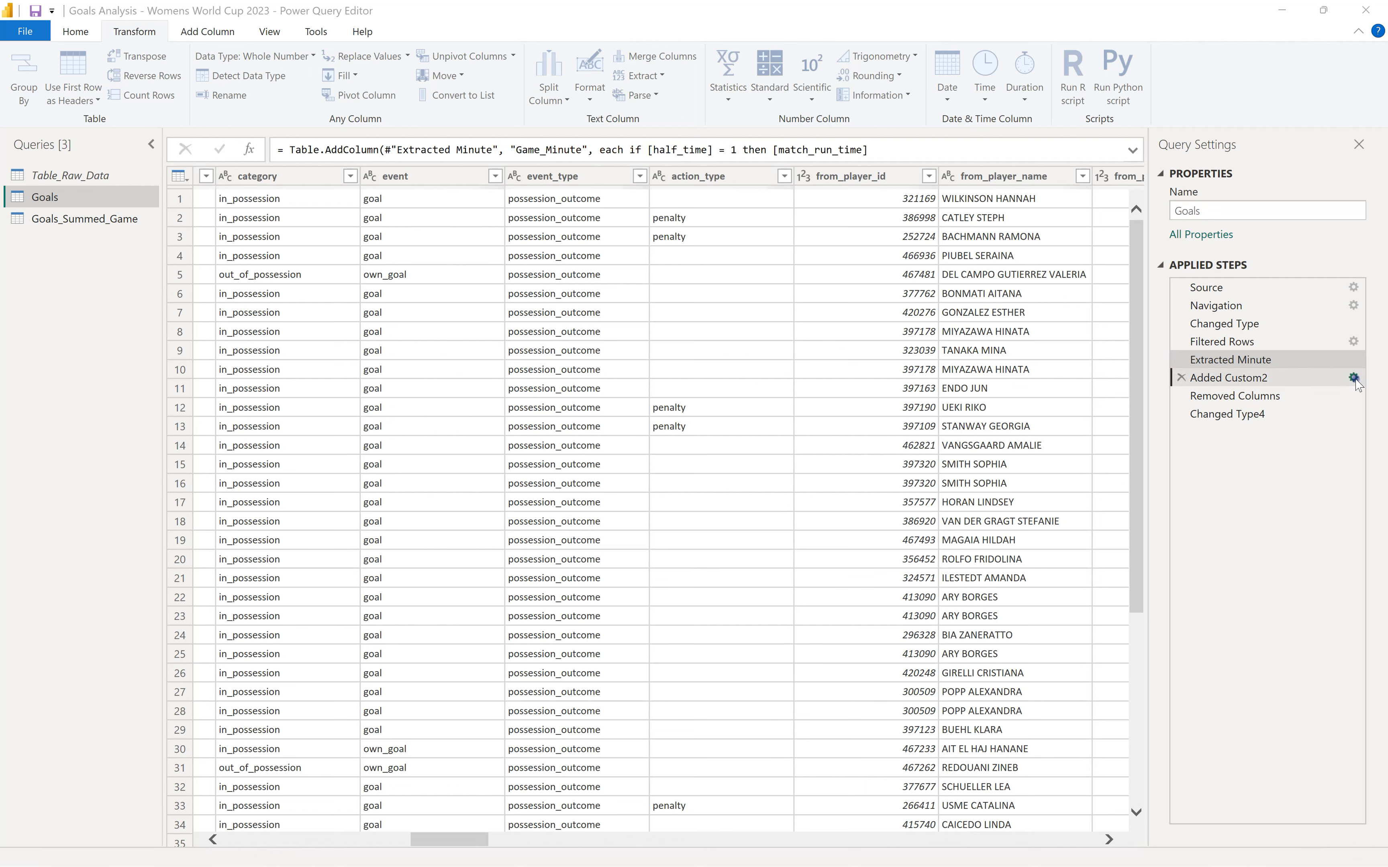
double_click(1233, 382)
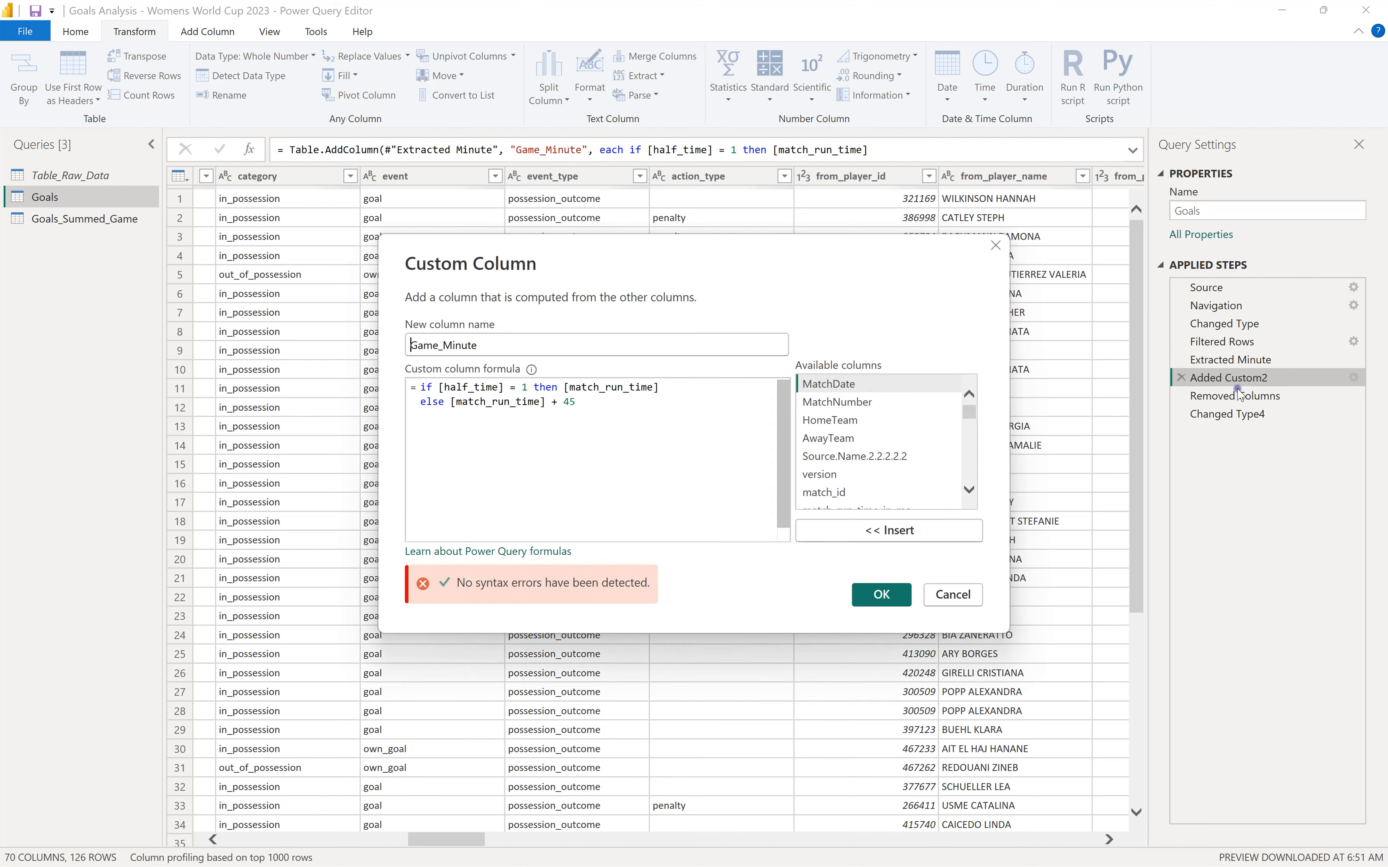
double_click(423, 389)
drag(446, 391, 529, 388)
click(629, 431)
click(599, 411)
drag(457, 404, 565, 405)
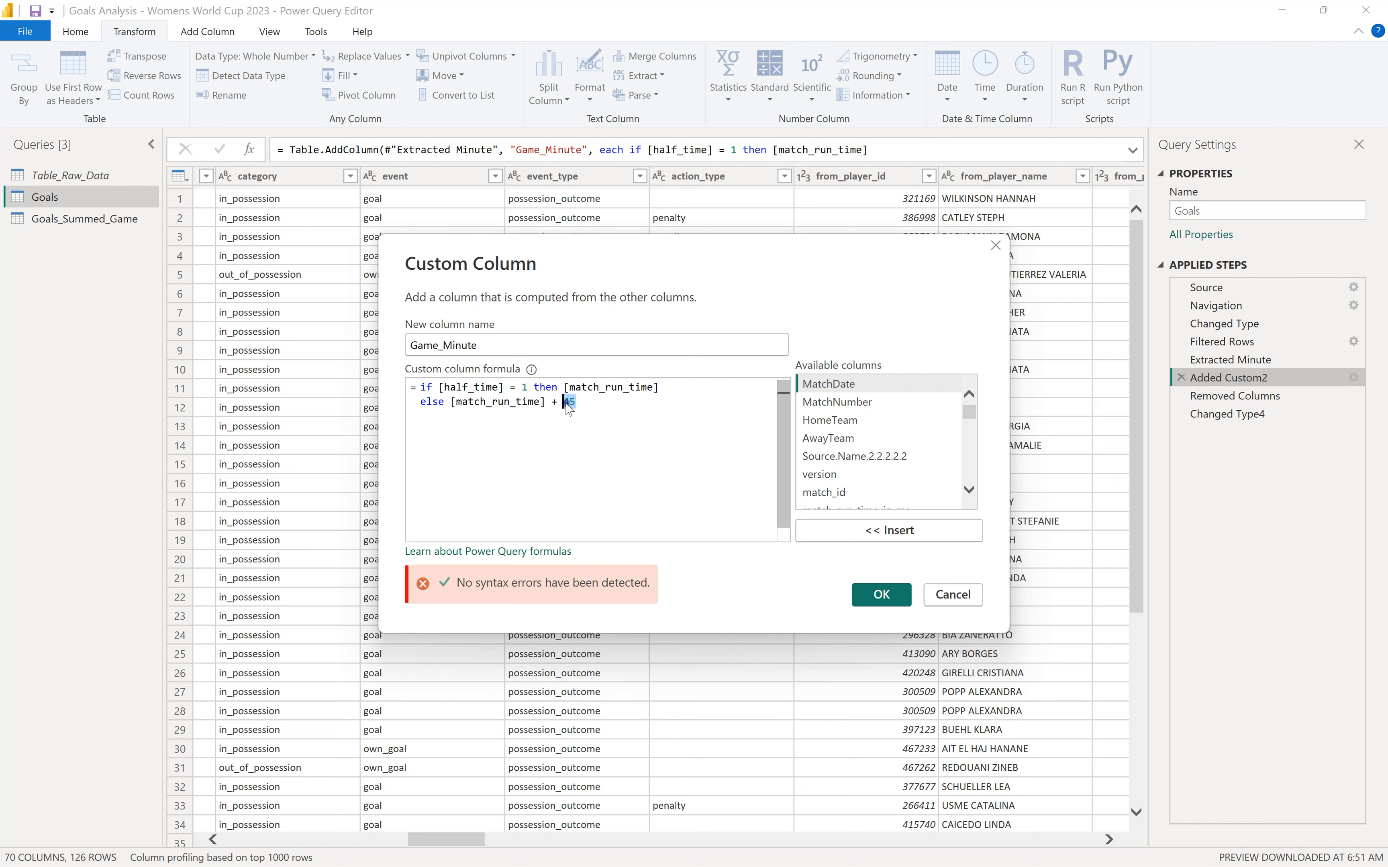
click(961, 597)
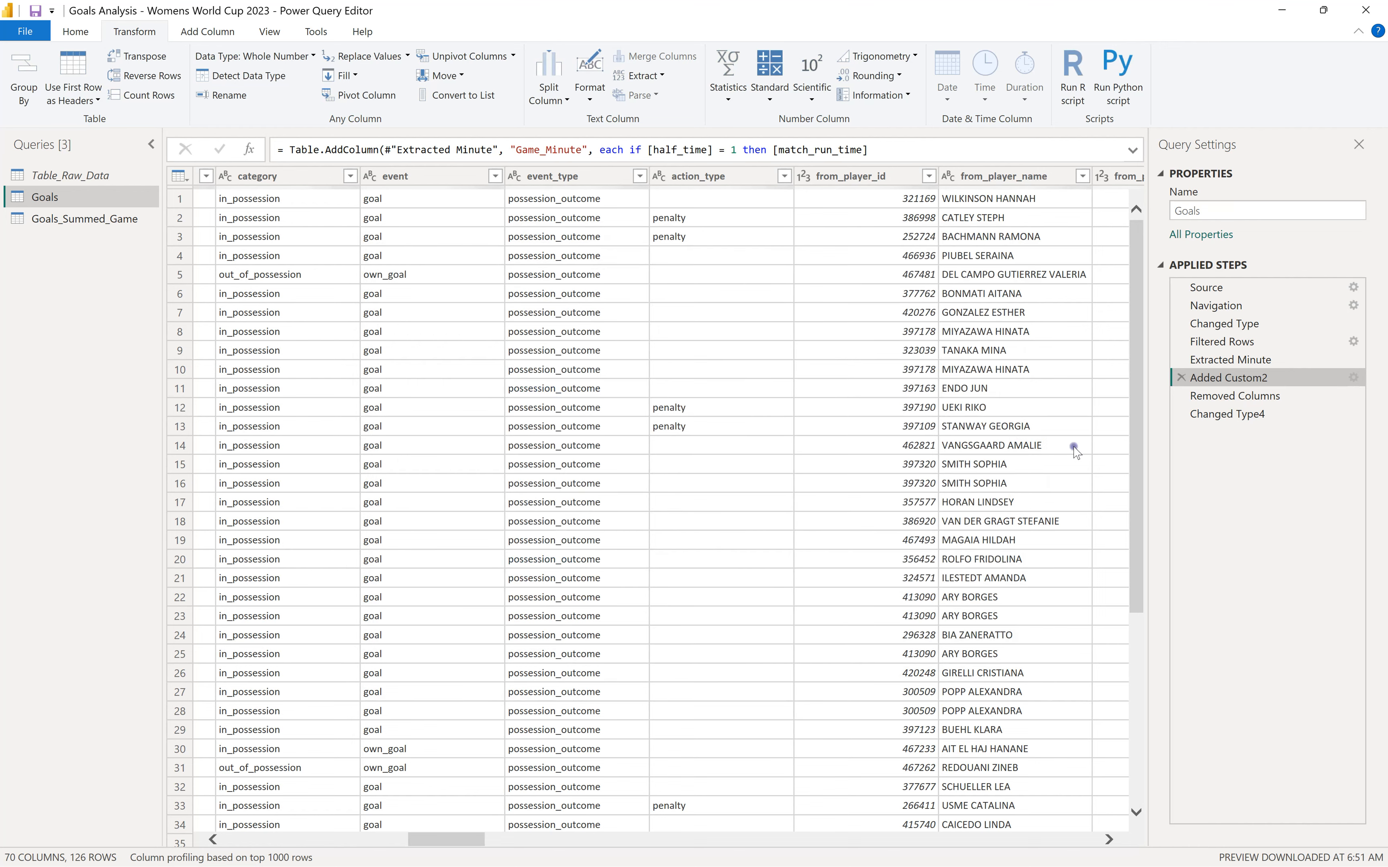
click(1232, 415)
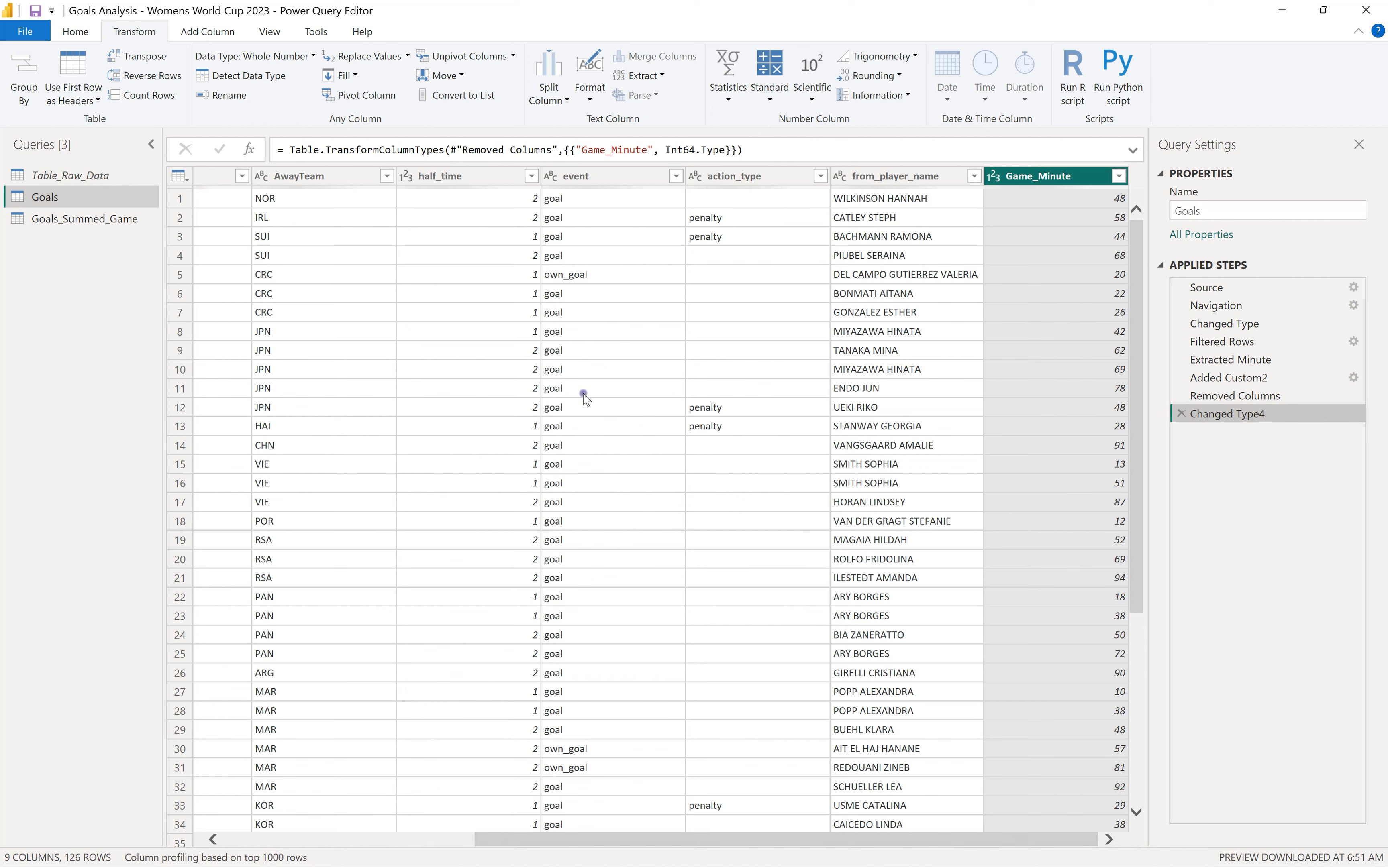
Inspect the Goal Yes/No conditional column settings in the Goals_Summed_Game query's Added Custom2 step and close them without changes
click(87, 223)
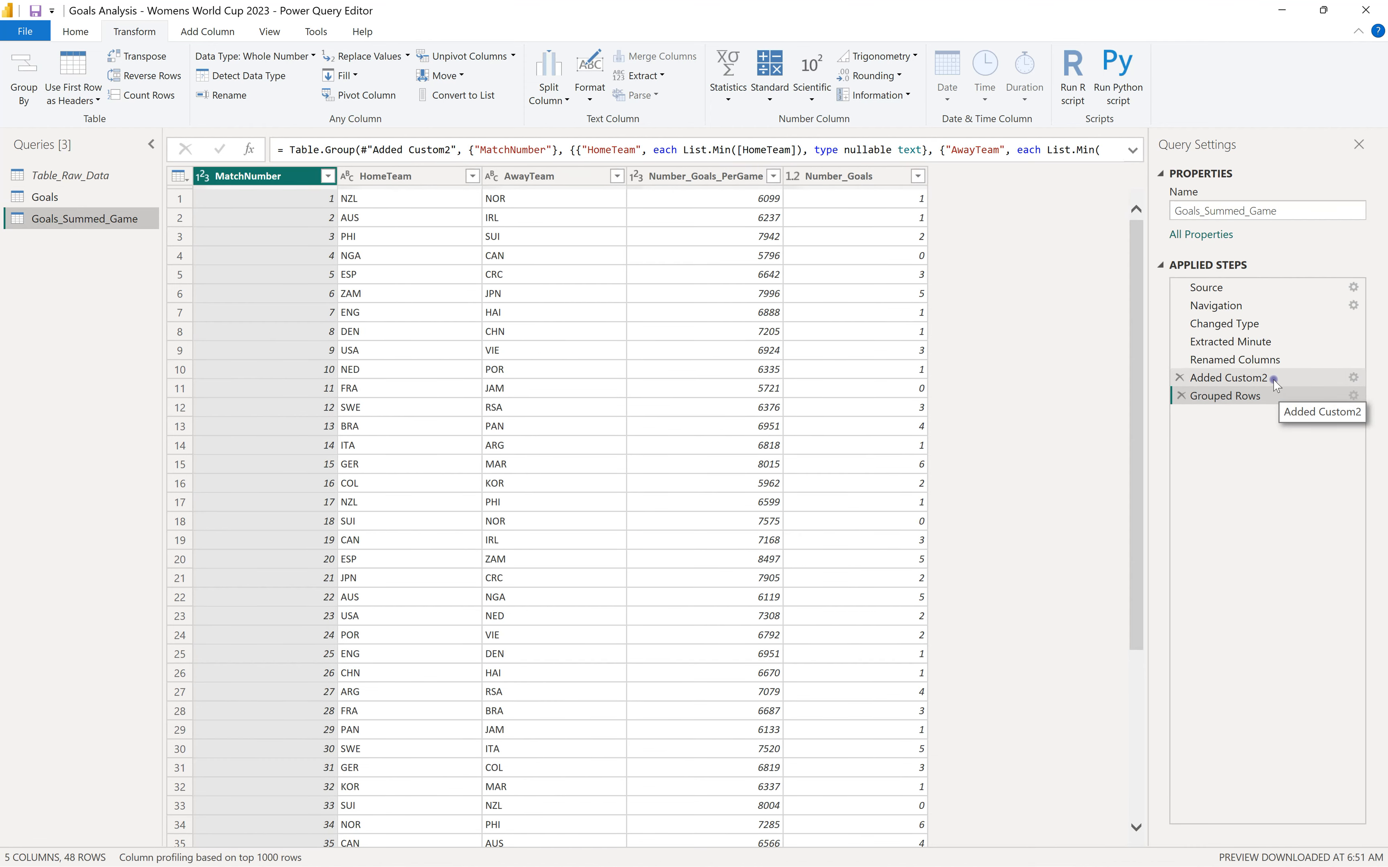
click(1353, 378)
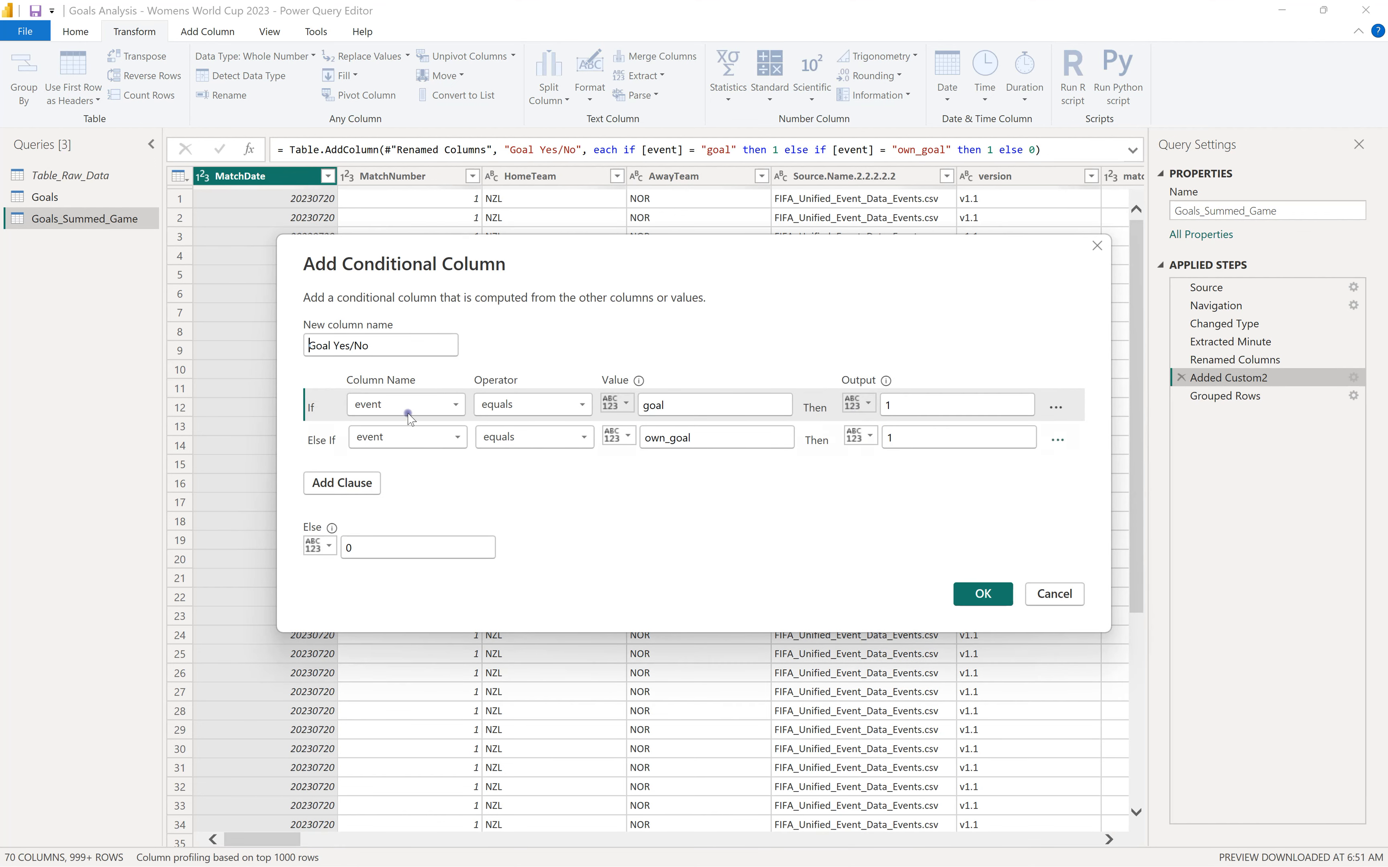
drag(311, 347, 375, 347)
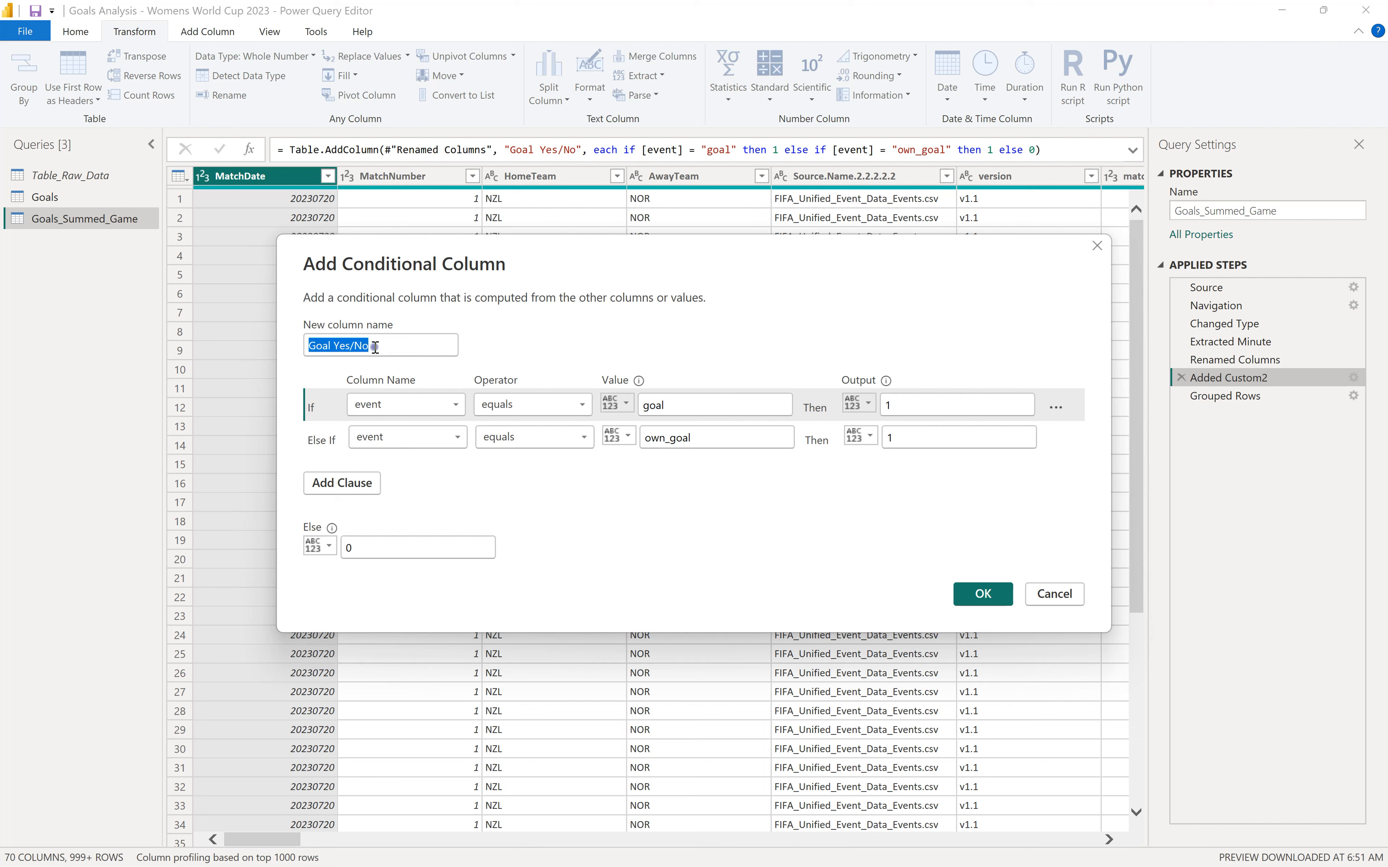
click(400, 351)
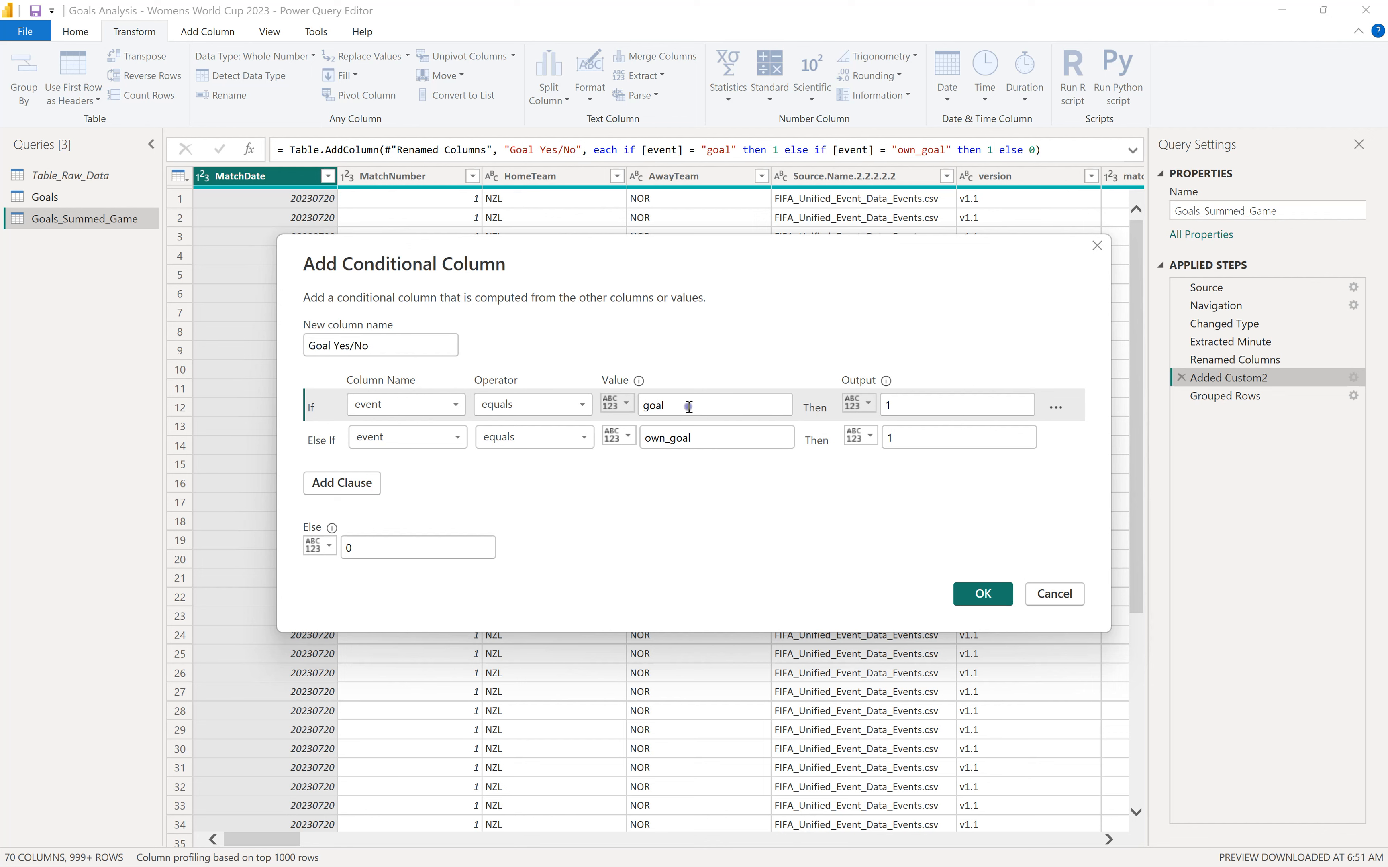
drag(730, 411, 642, 437)
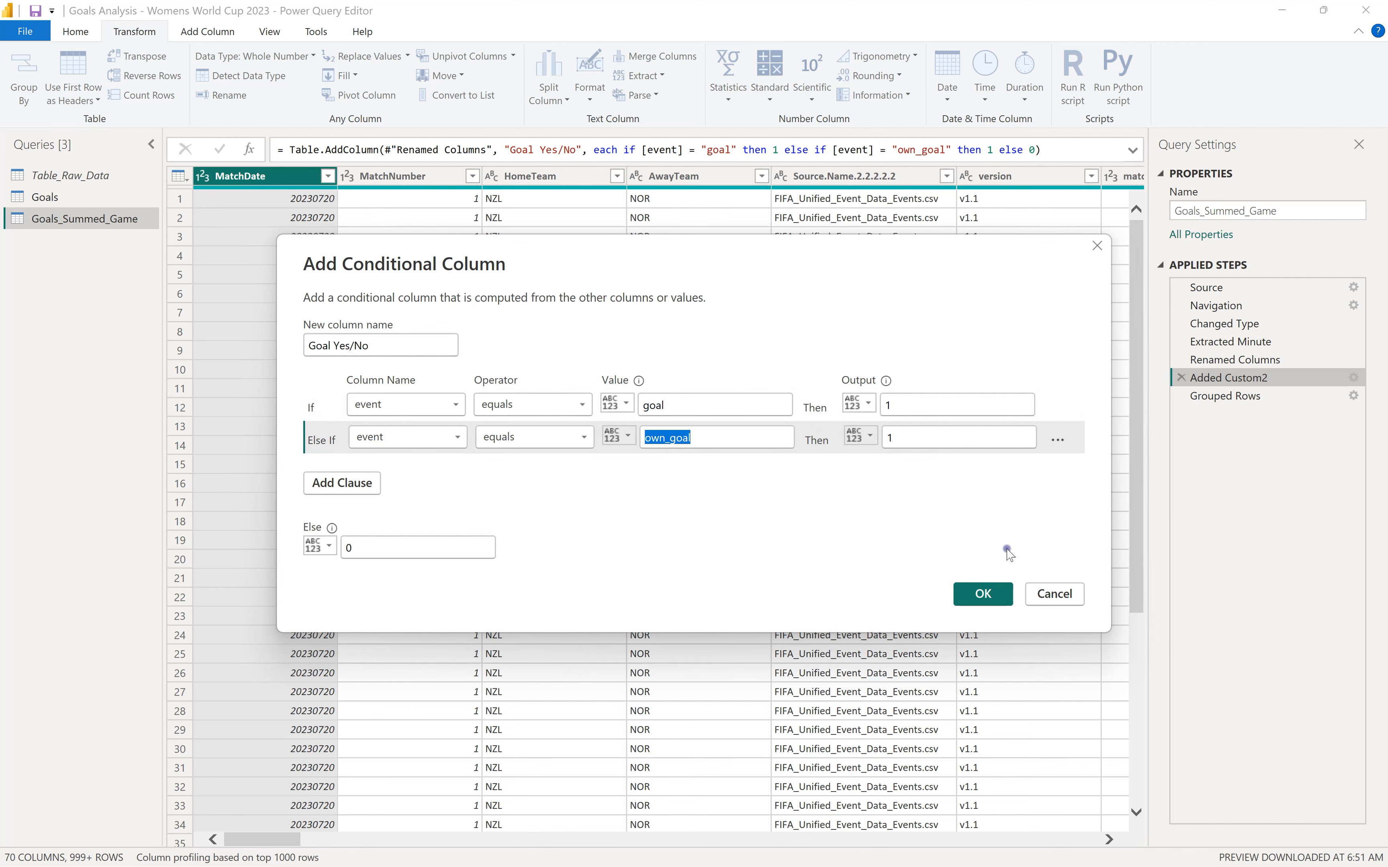
click(1047, 597)
Look through the values of the Goal Yes/No column at the end of the Goals_Summed_Game data
scroll(588, 521, right, 5)
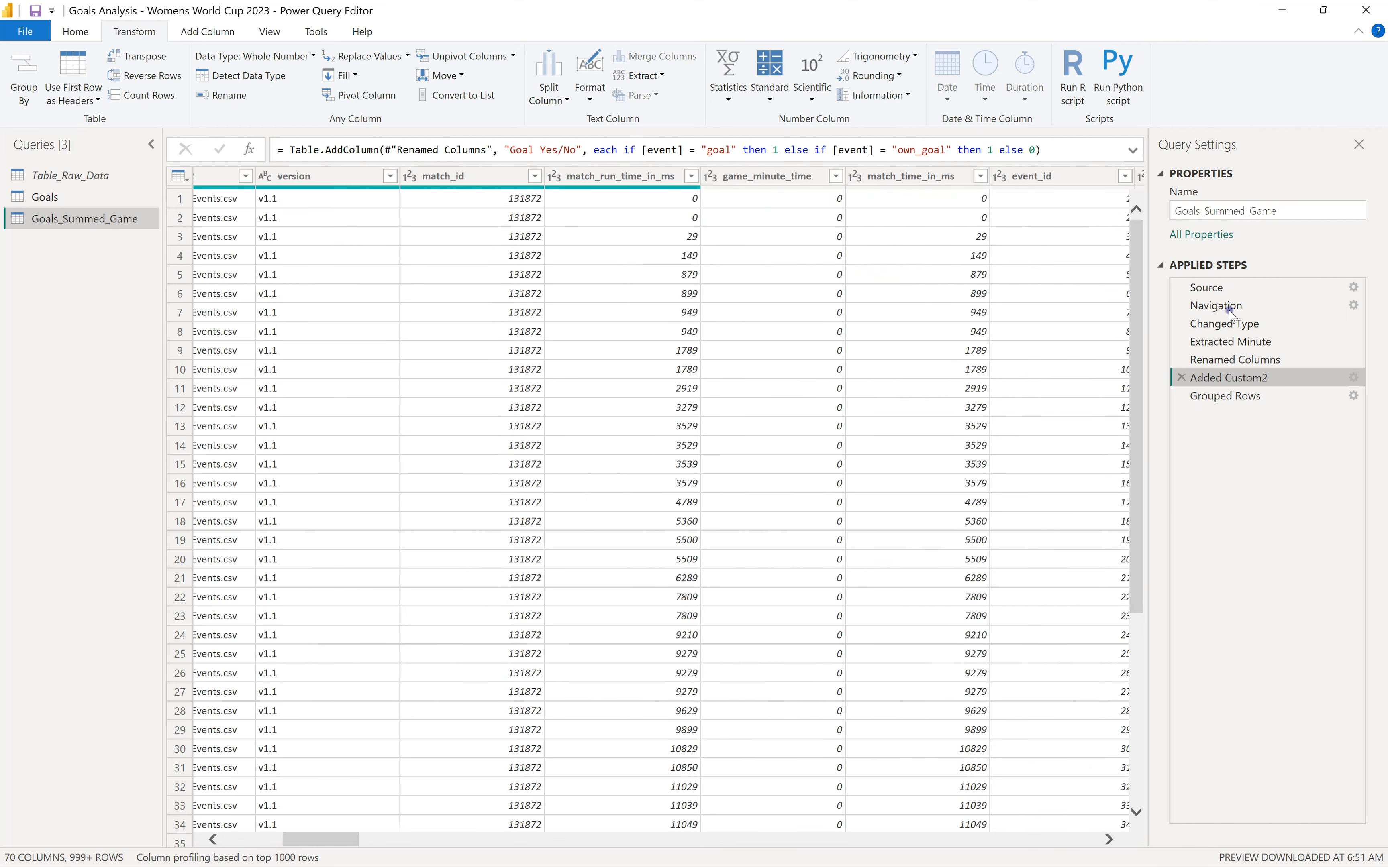
drag(314, 840, 1078, 839)
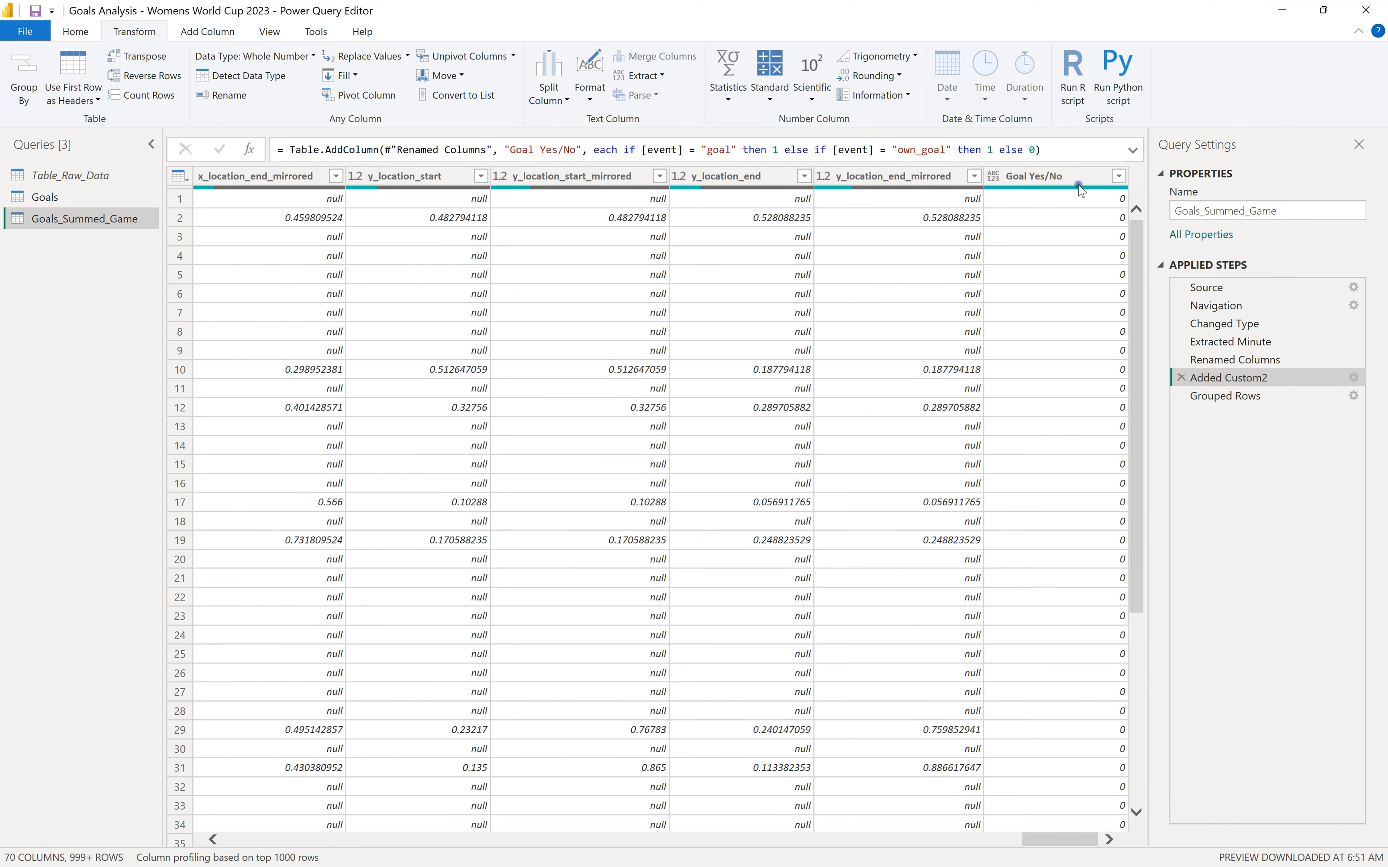
click(1078, 178)
scroll(1107, 544, down, 5)
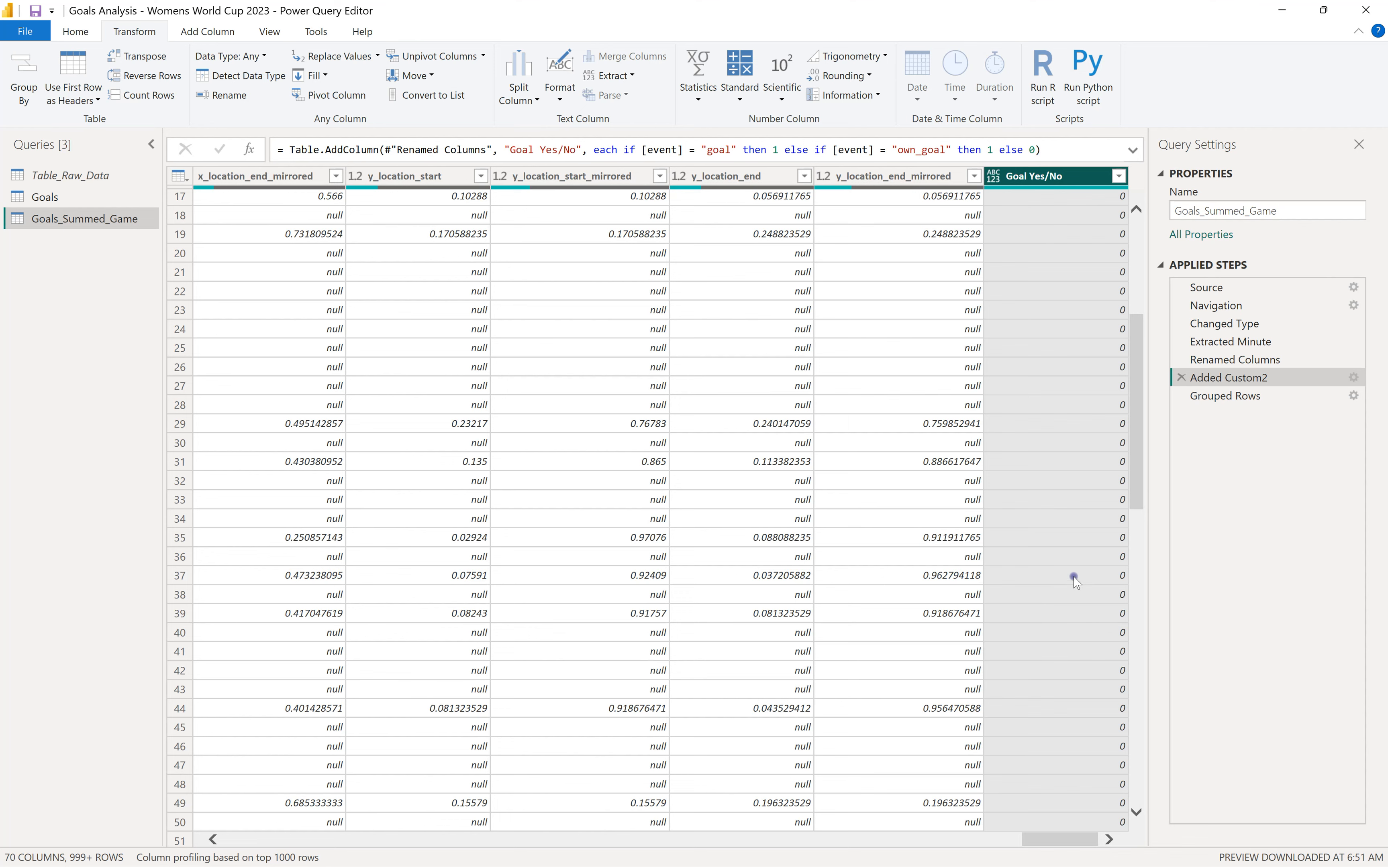
Inspect the grouping by MatchNumber and its aggregations in the Grouped Rows step, and close the settings without changes
click(1229, 396)
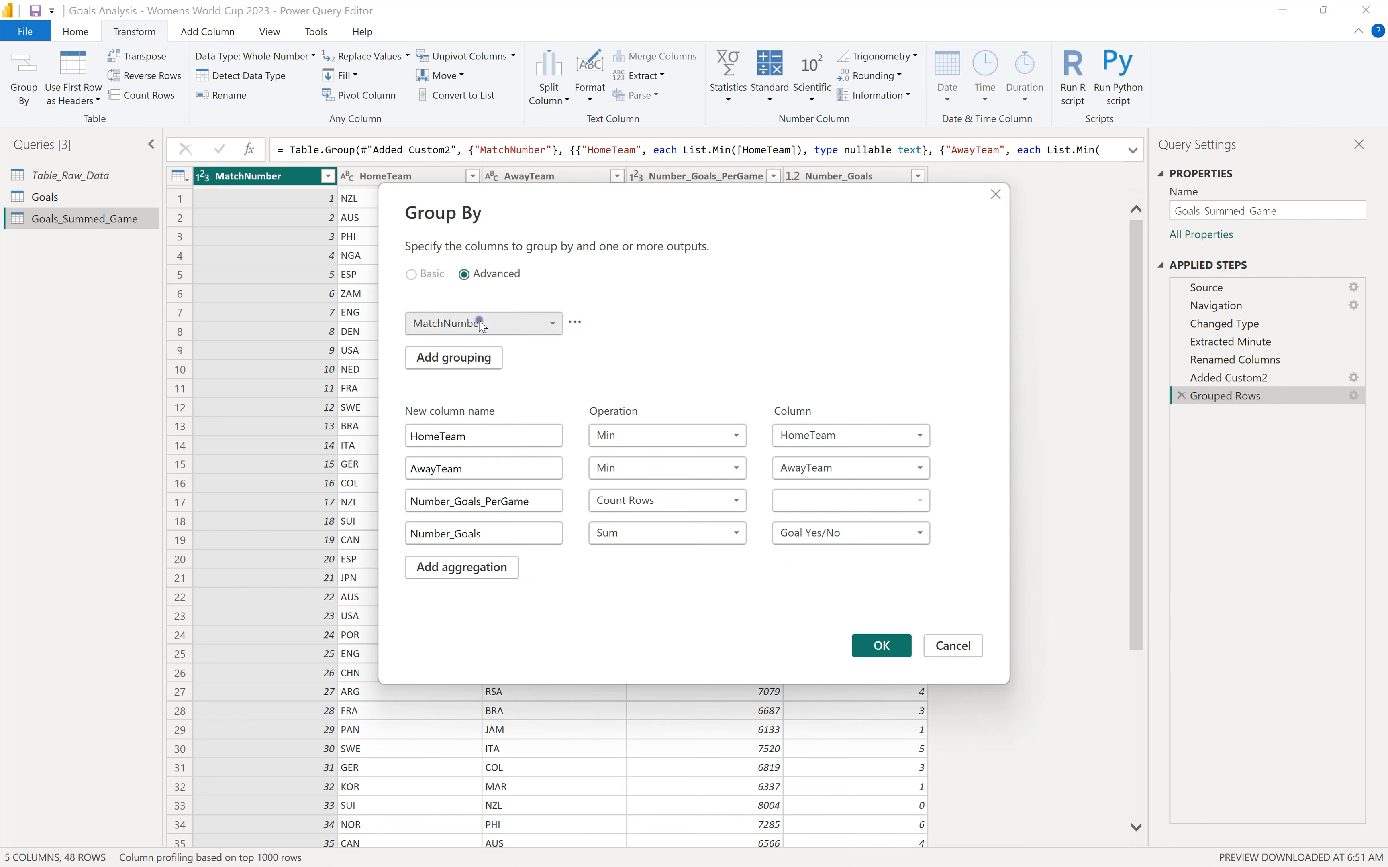
drag(467, 204, 534, 314)
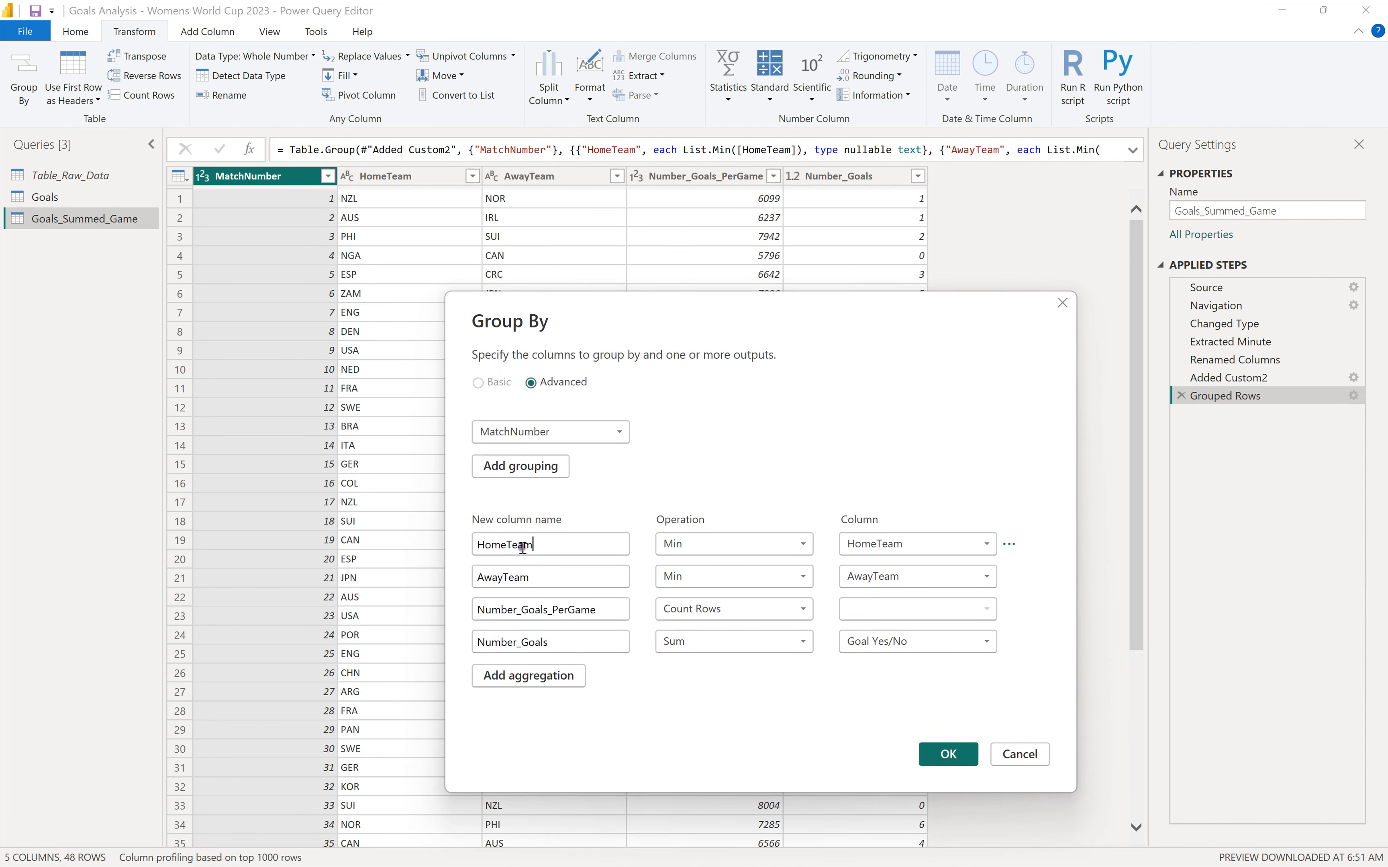
drag(484, 613, 593, 616)
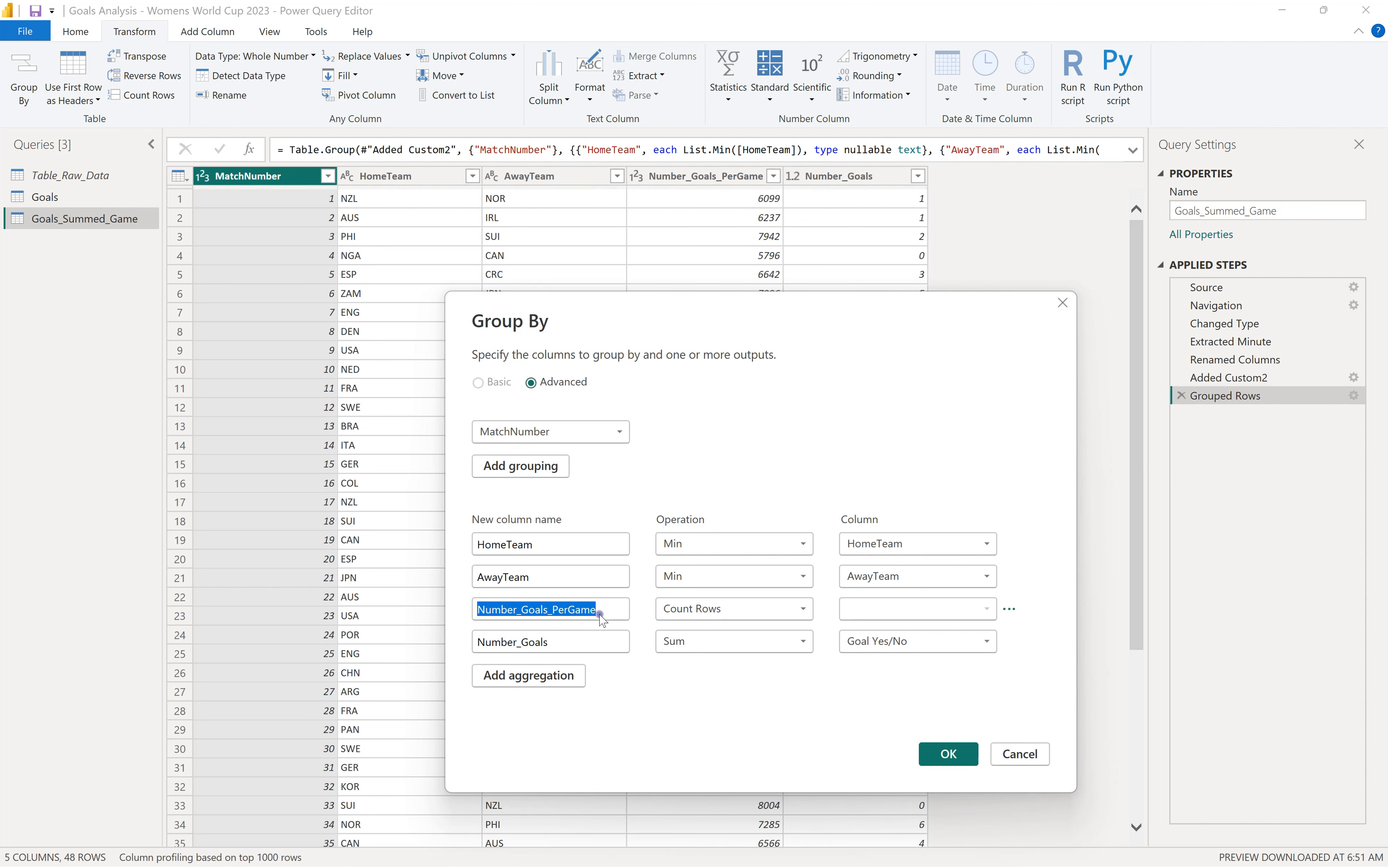
click(588, 646)
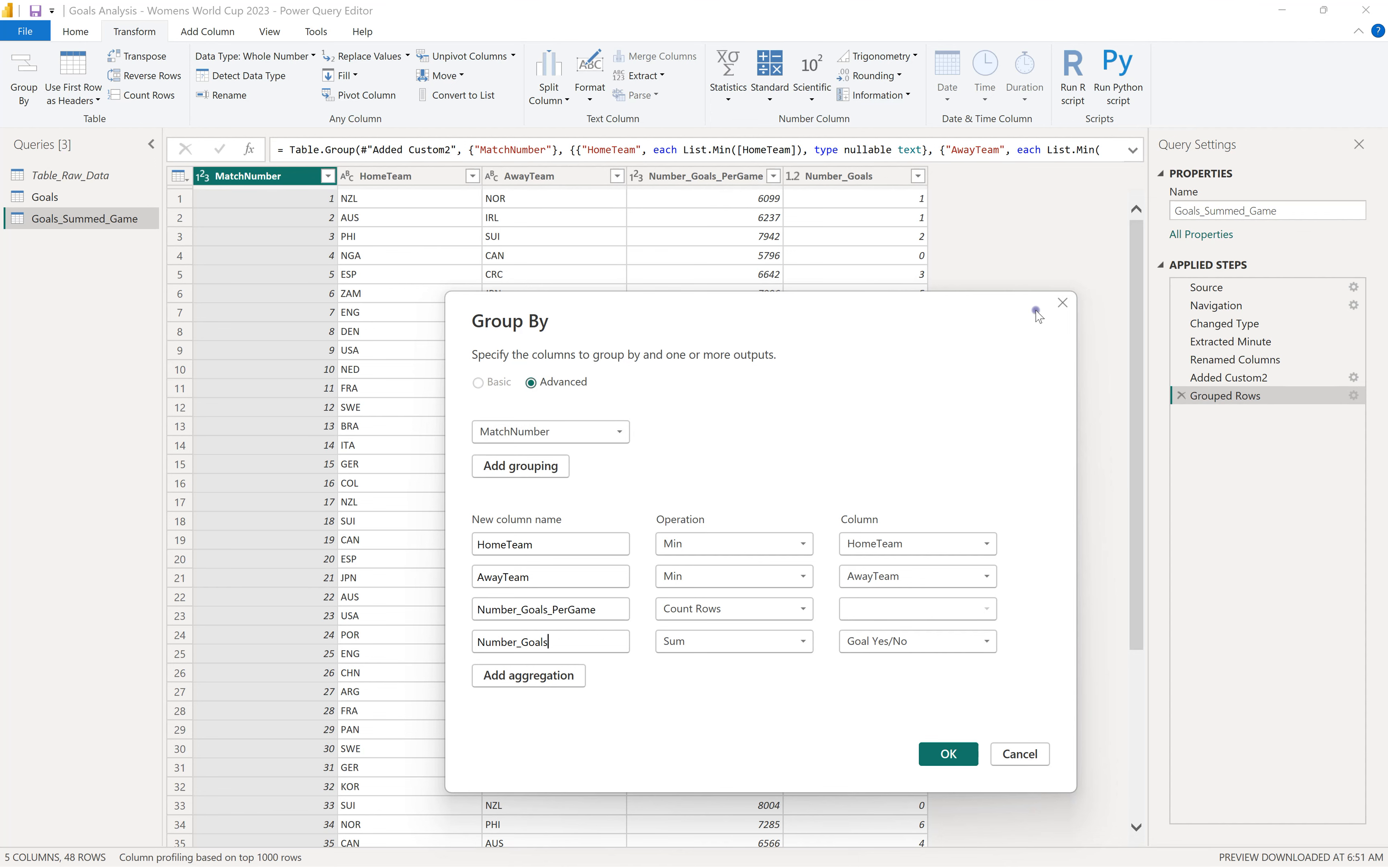
click(1060, 308)
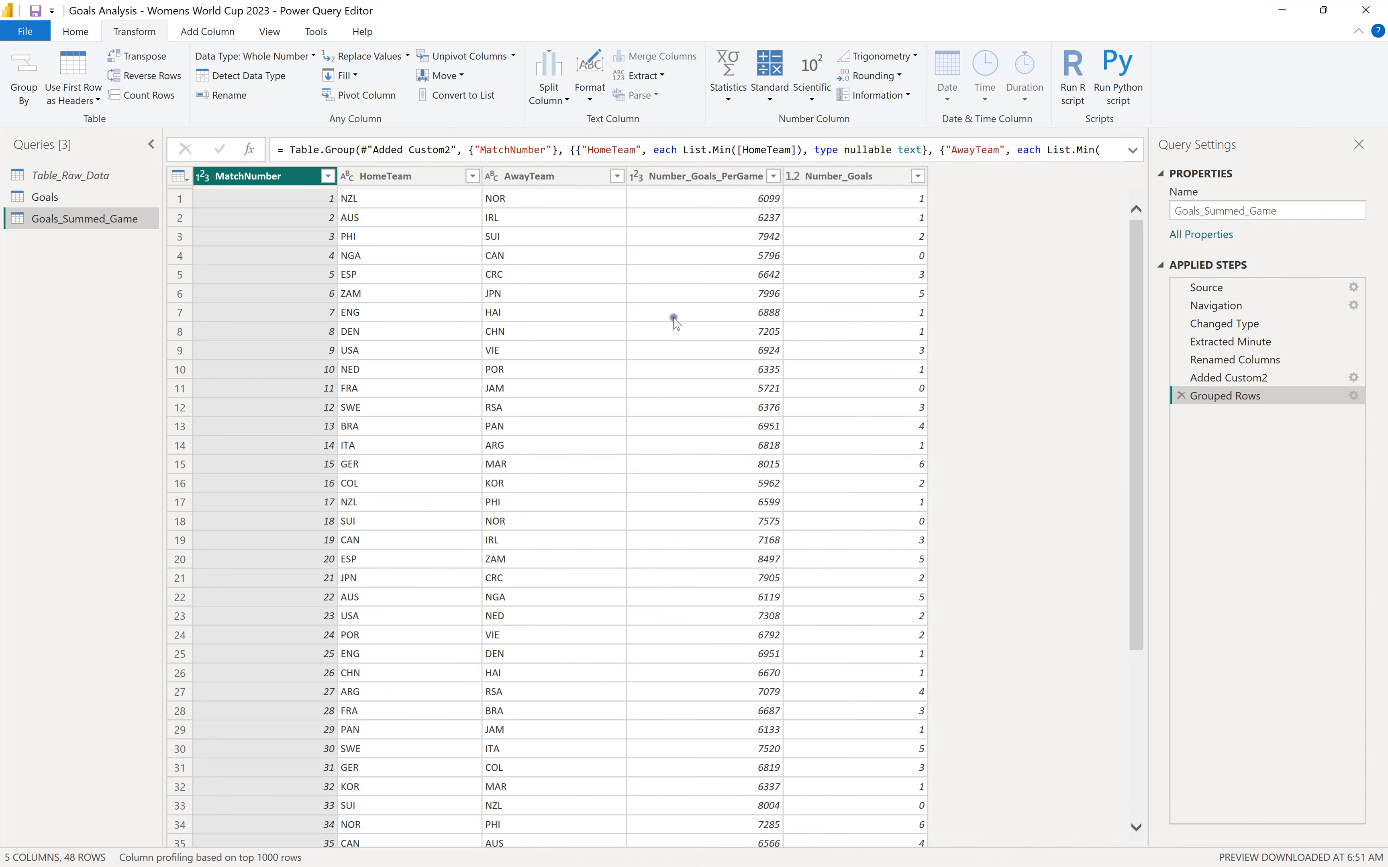
Compare MatchNumber with Number_Goals for matches 1, 2 and 5, and examine the Number_Goals_PerGame column
click(312, 200)
click(860, 205)
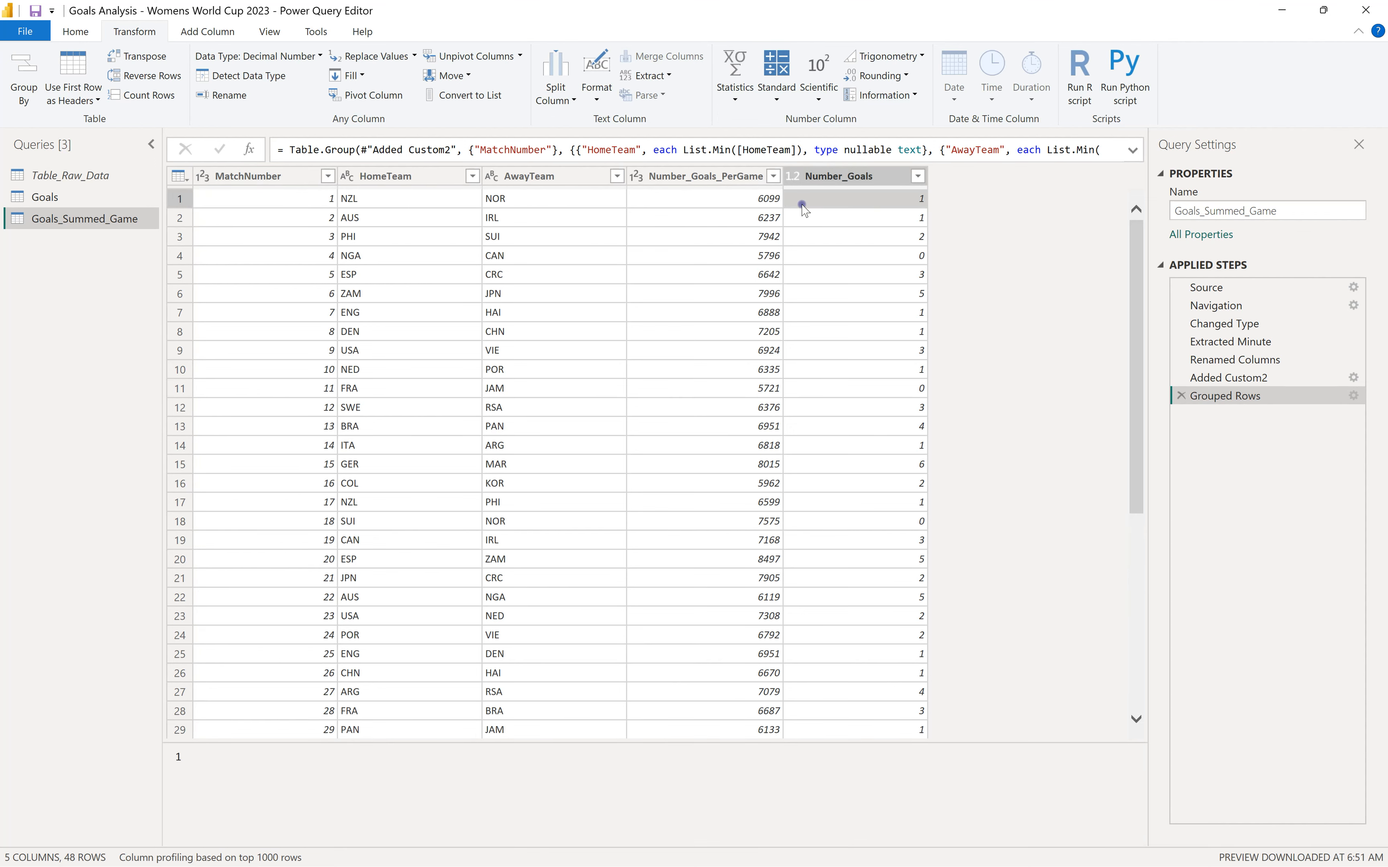
click(296, 219)
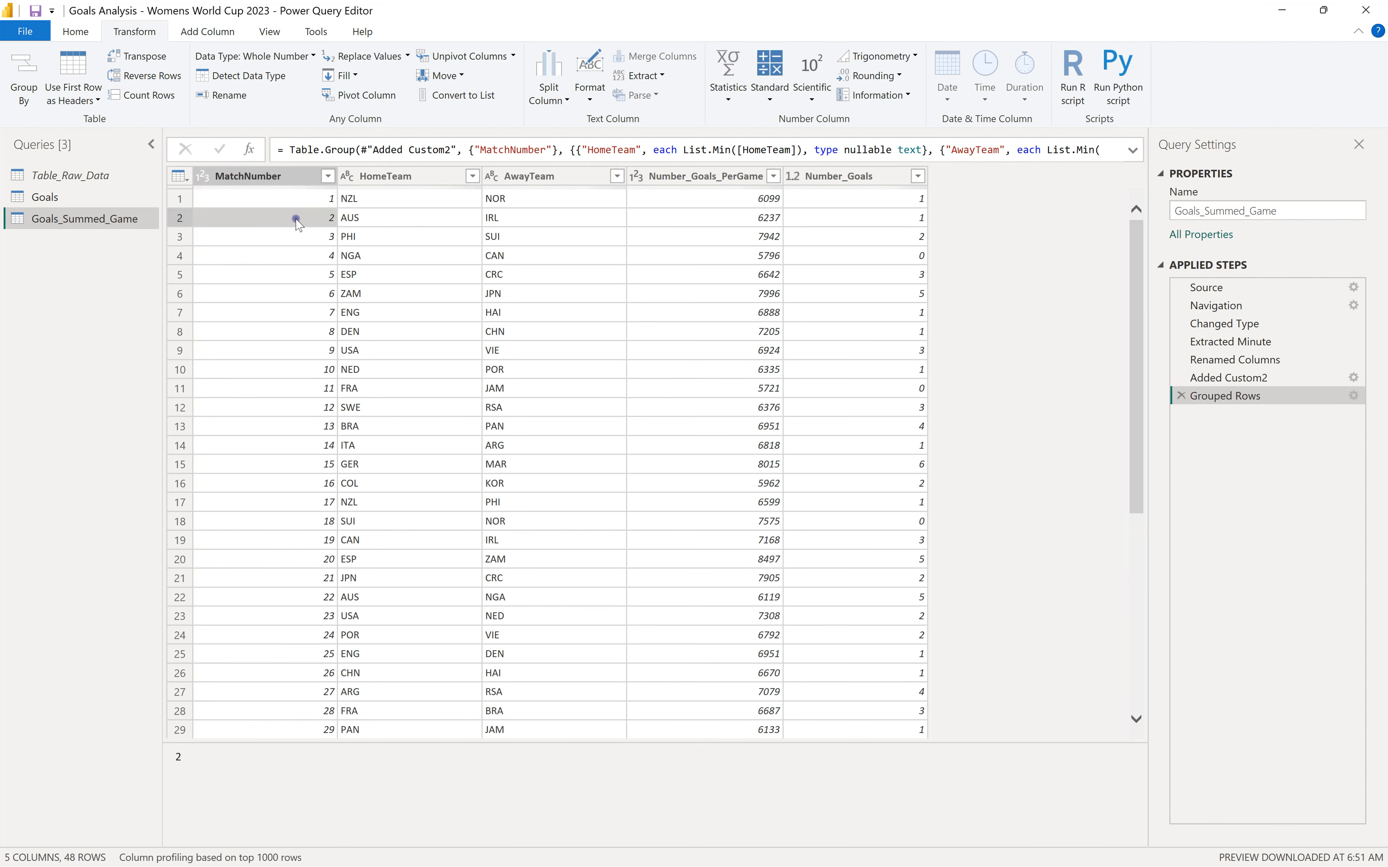
click(897, 216)
click(295, 274)
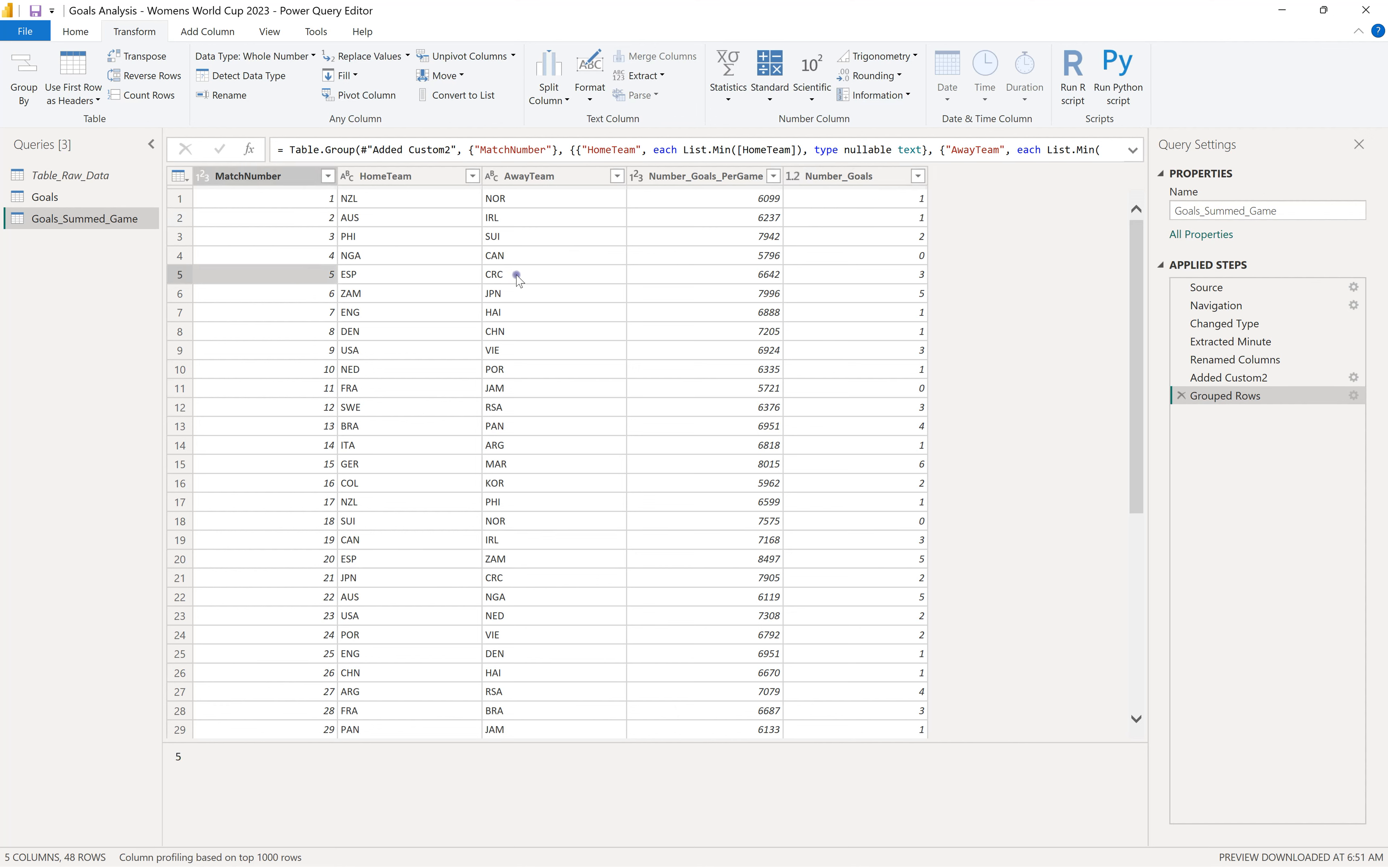
click(855, 279)
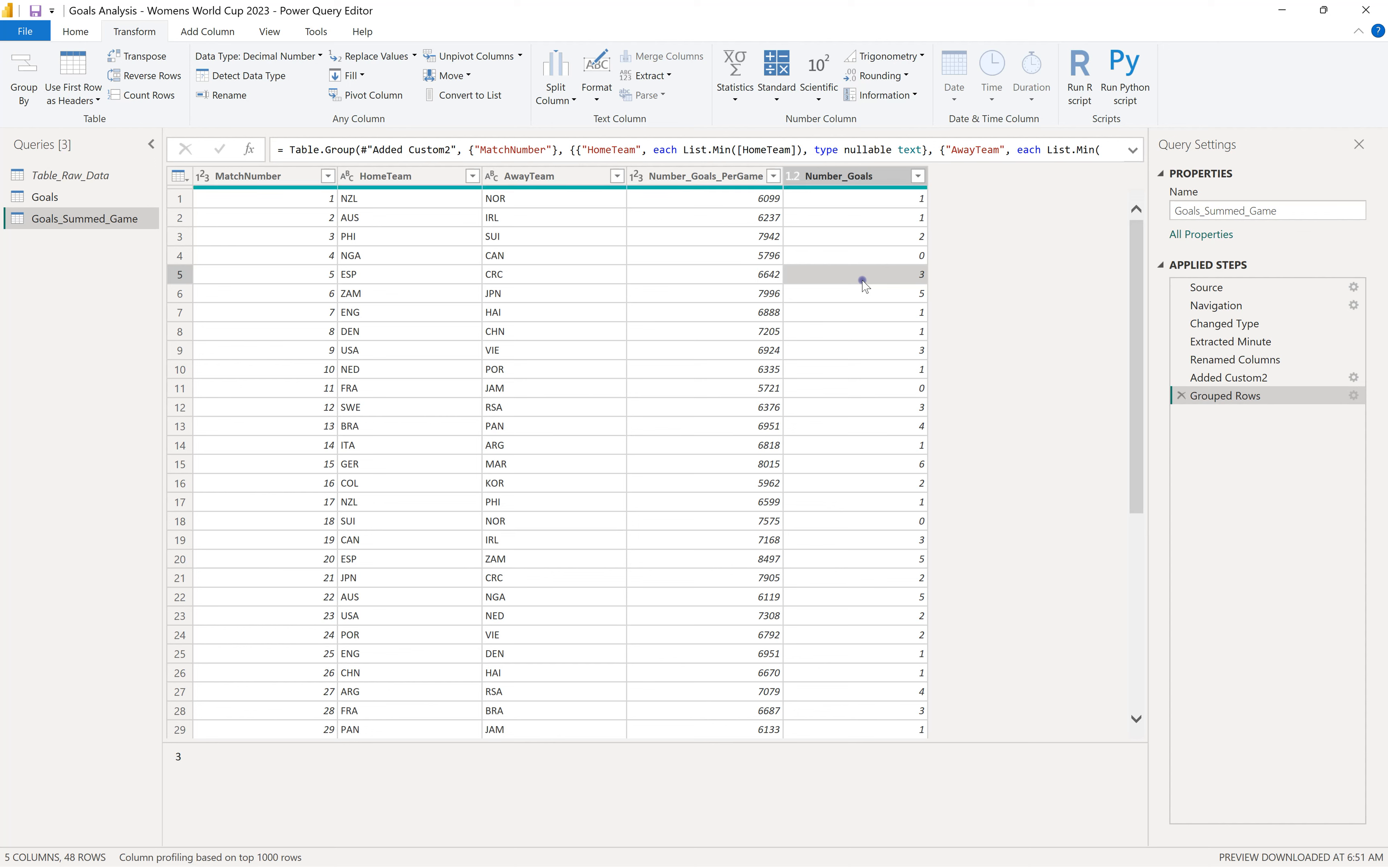
click(726, 175)
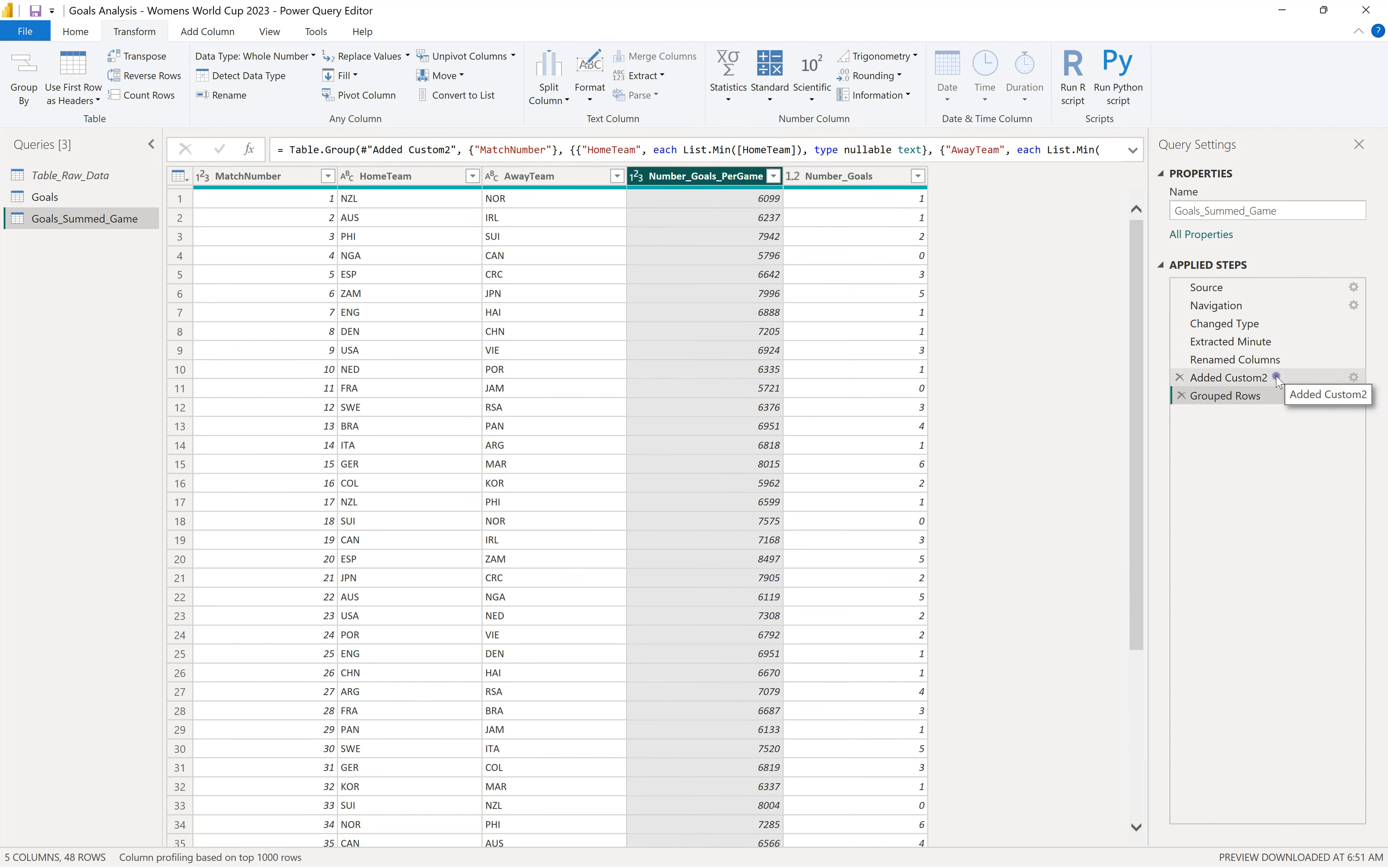
Return to the Added Custom2 step of Goals_Summed_Game, recheck its conditional column settings and close them without changes
click(1240, 381)
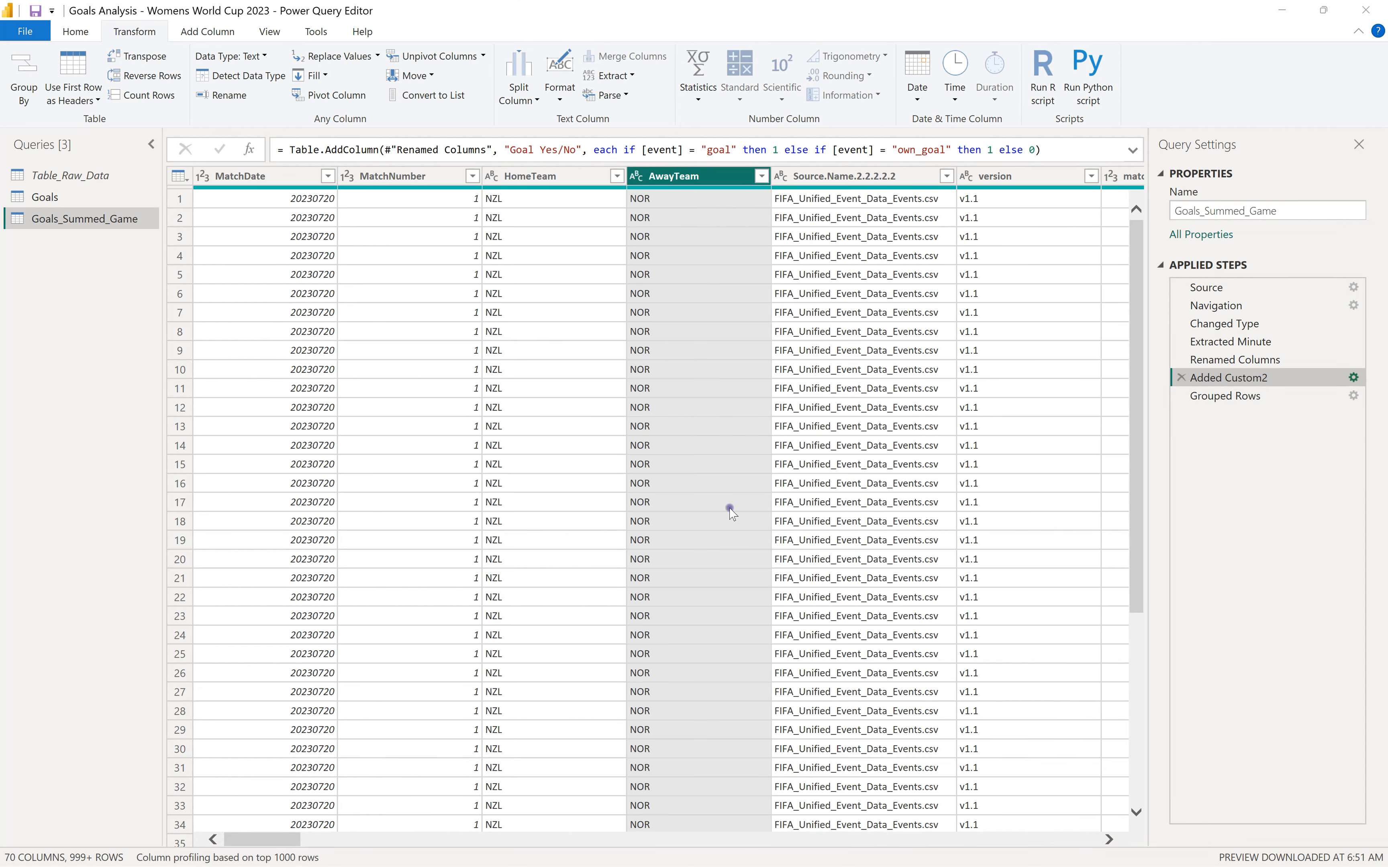
click(1093, 249)
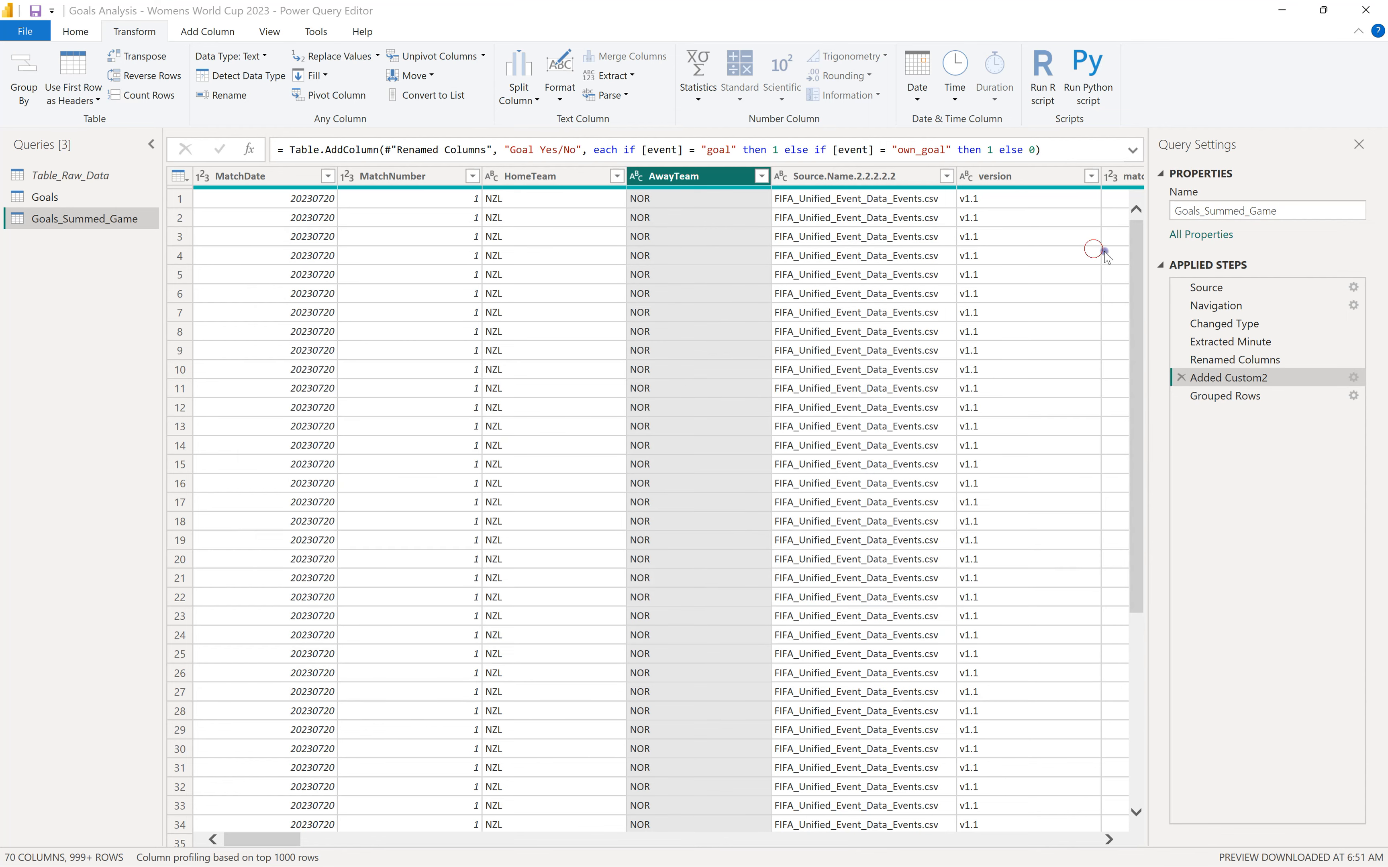
Show the Grouped Rows result of Goals_Summed_Game, apply and close the queries, and return to the report page
click(1227, 395)
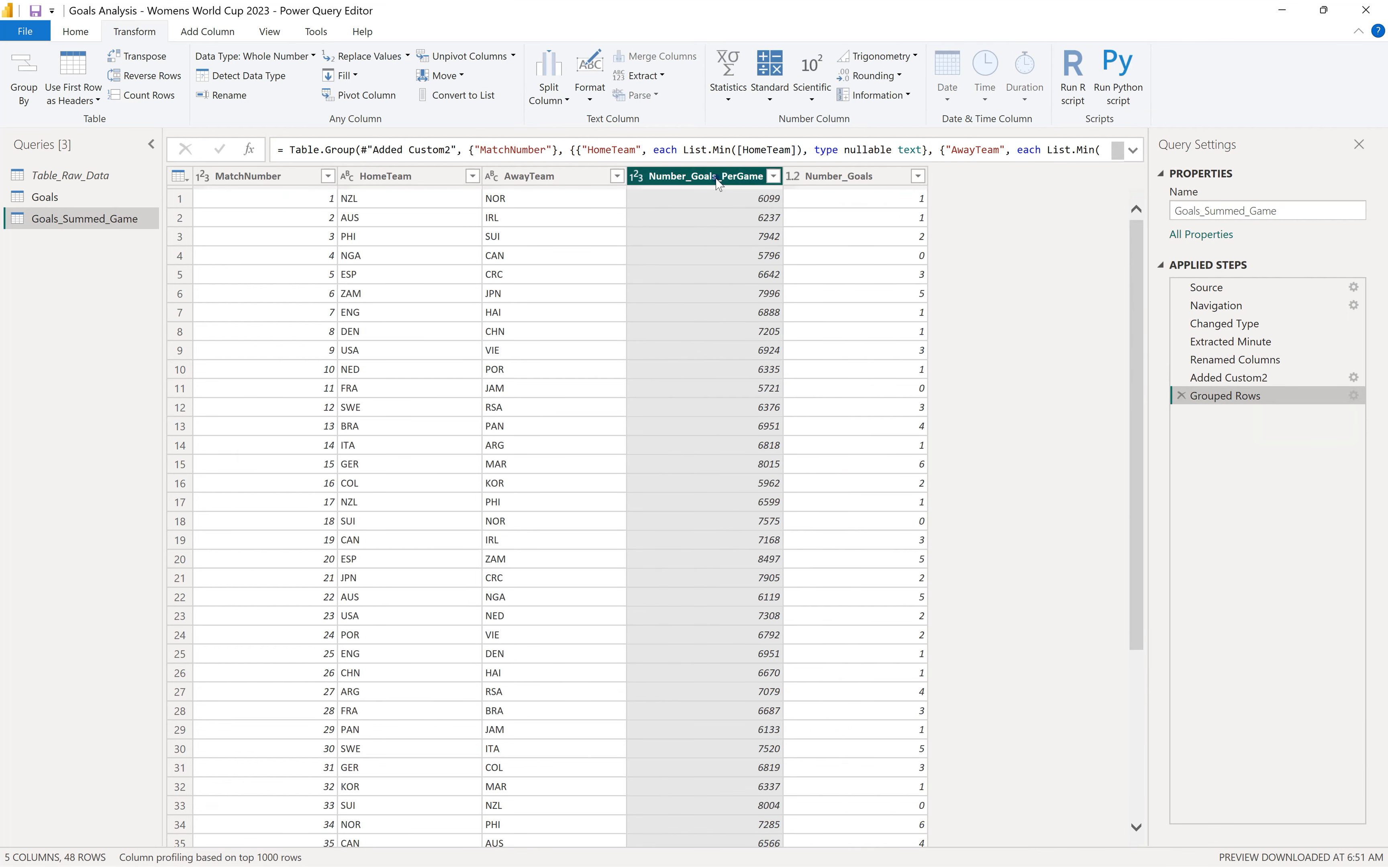
click(80, 41)
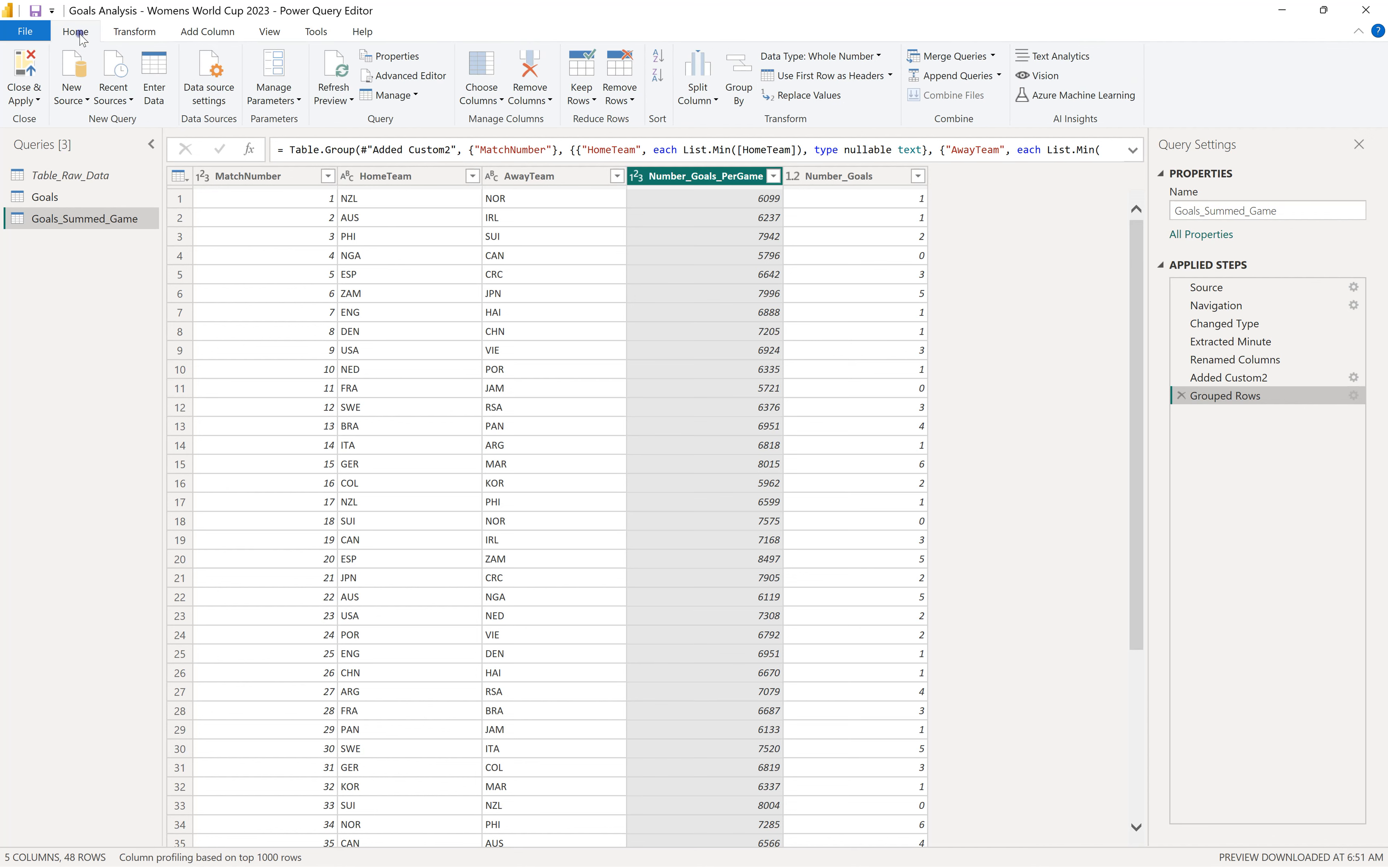
click(30, 99)
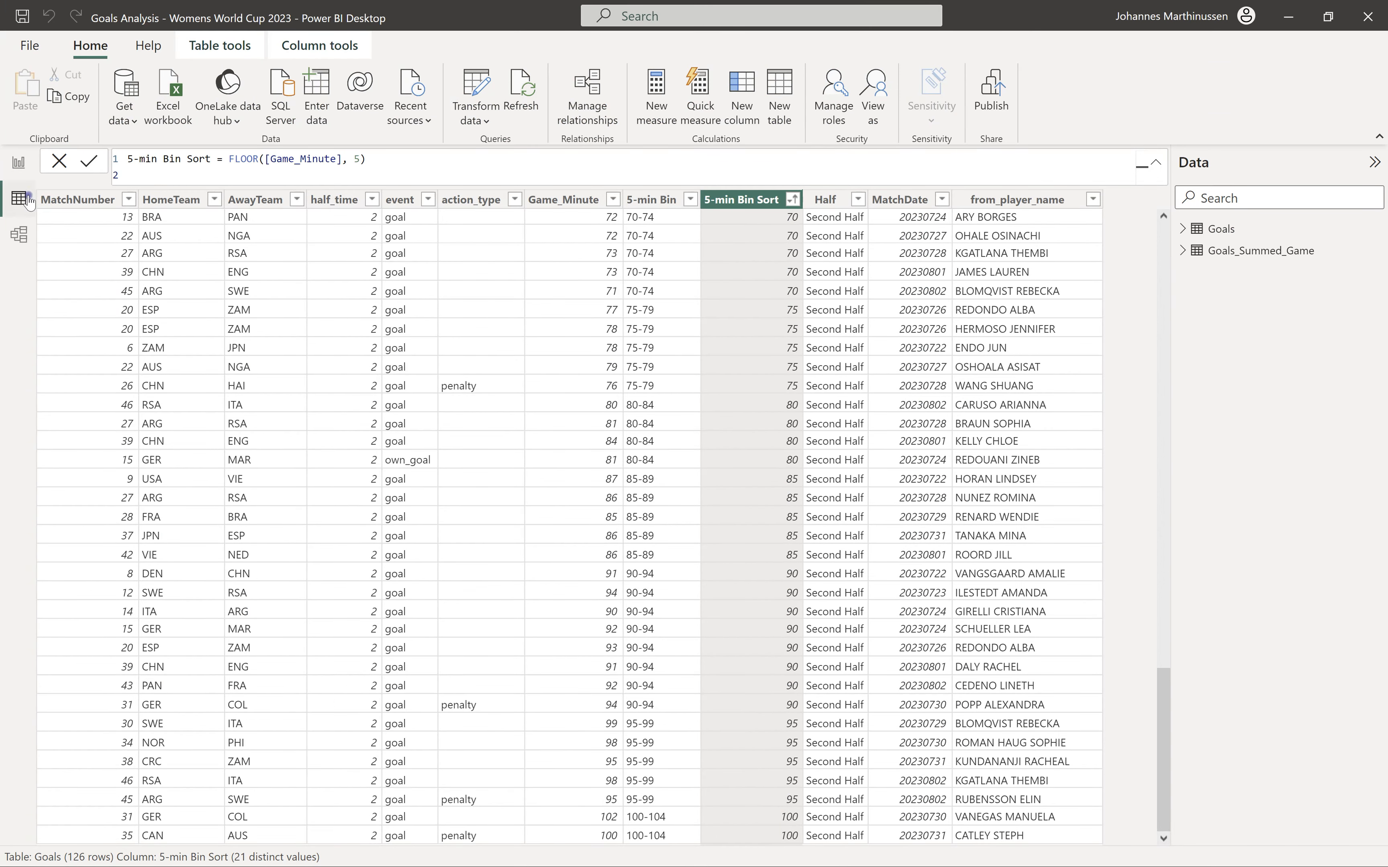
click(19, 163)
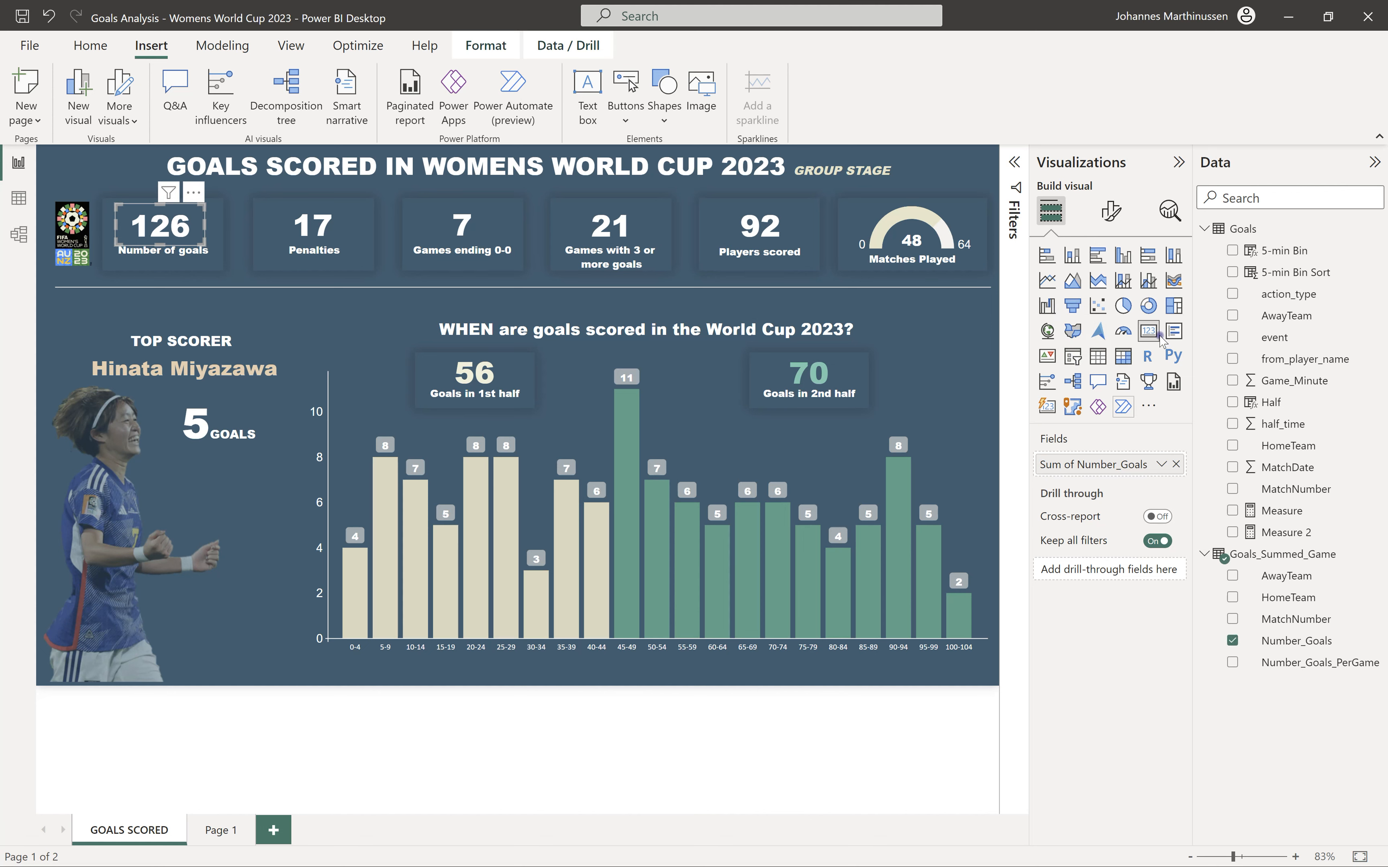
Insert an empty card visual on the report page and reduce its height so it sits below the row of existing cards
click(883, 720)
click(1150, 337)
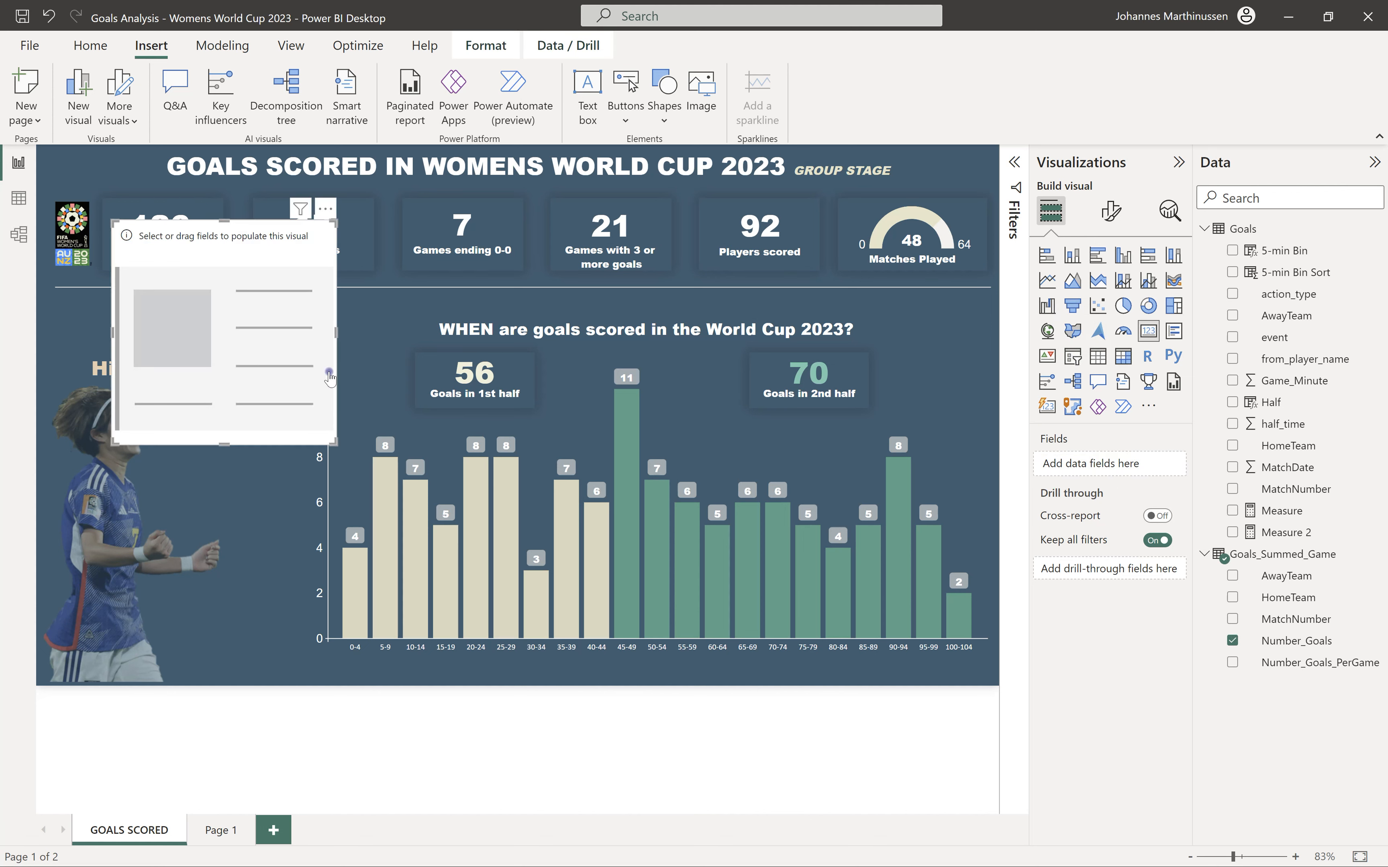
drag(224, 219, 223, 333)
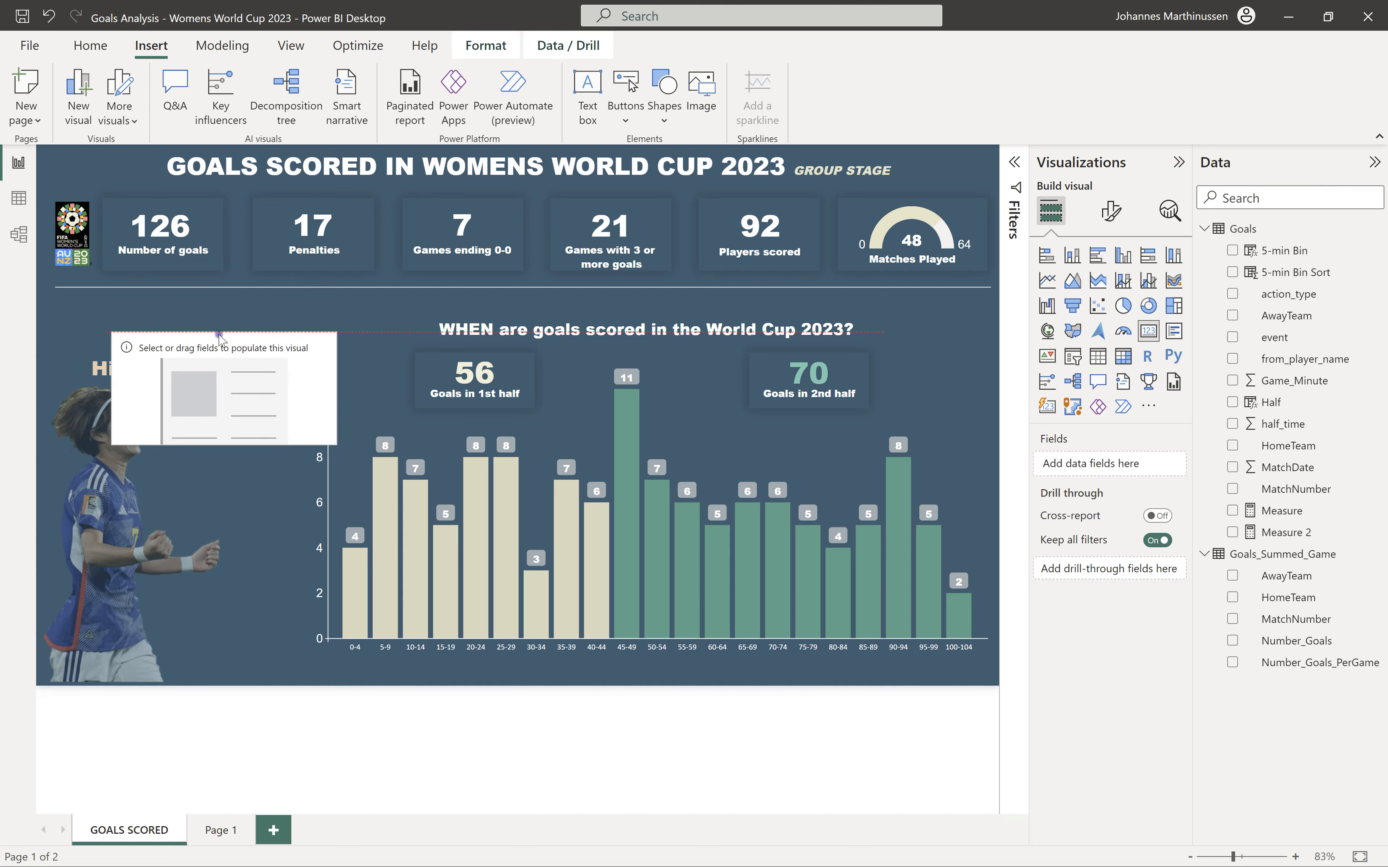
Check the field behind the Number of goals card, and fill the new card with Number_Goals from Goals_Summed_Game, summarised as Sum
click(172, 223)
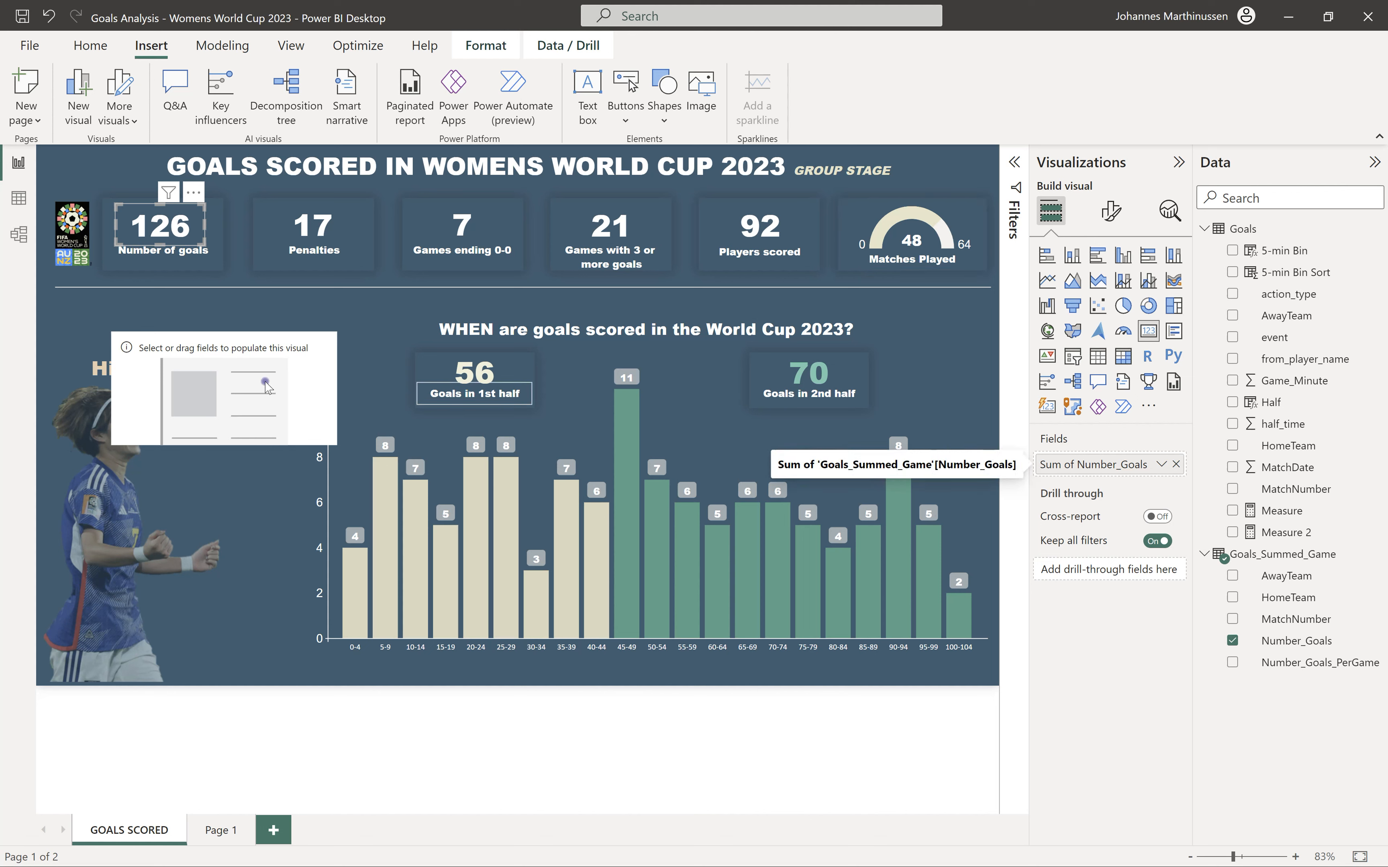
click(213, 380)
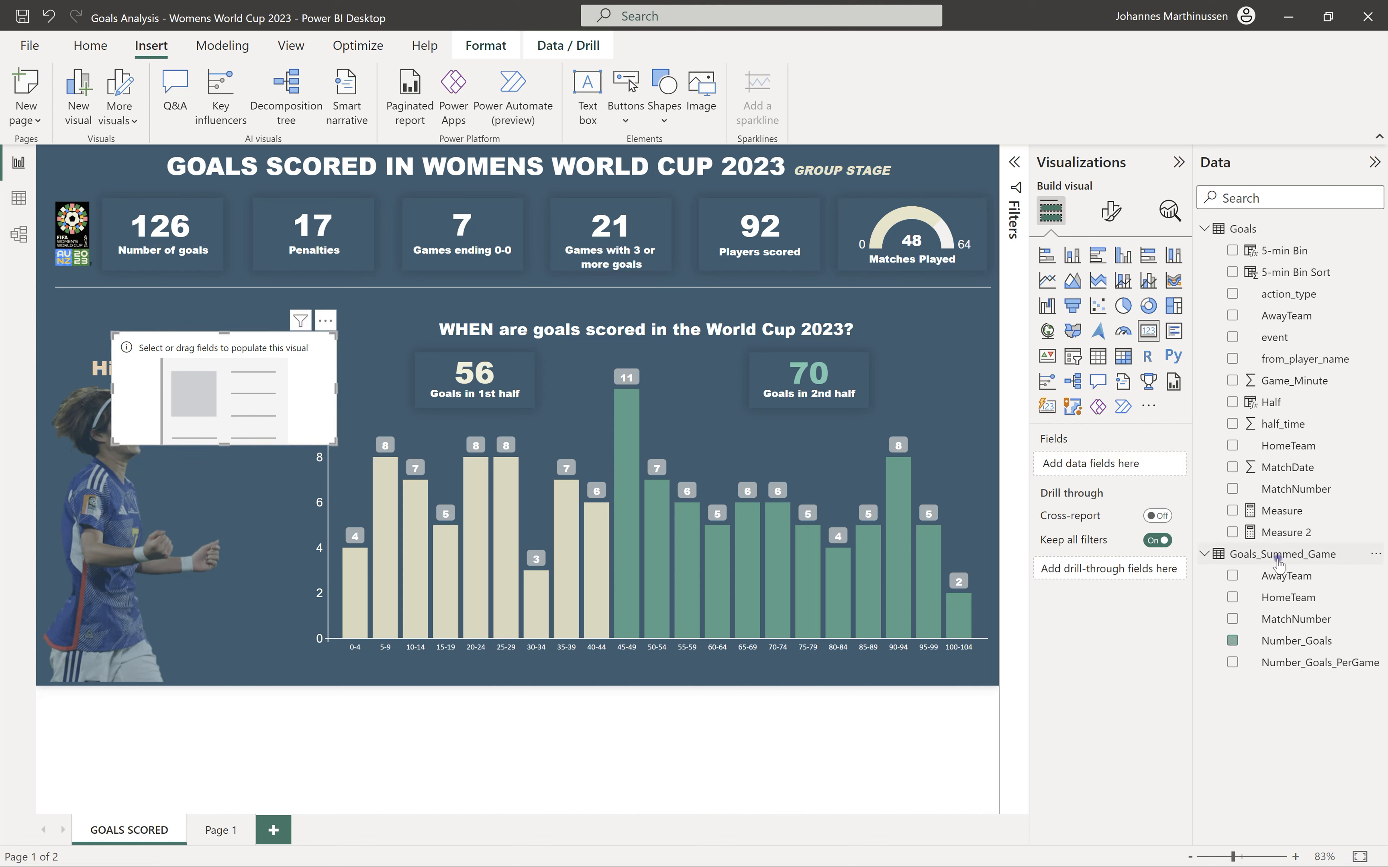
click(1226, 641)
click(1224, 641)
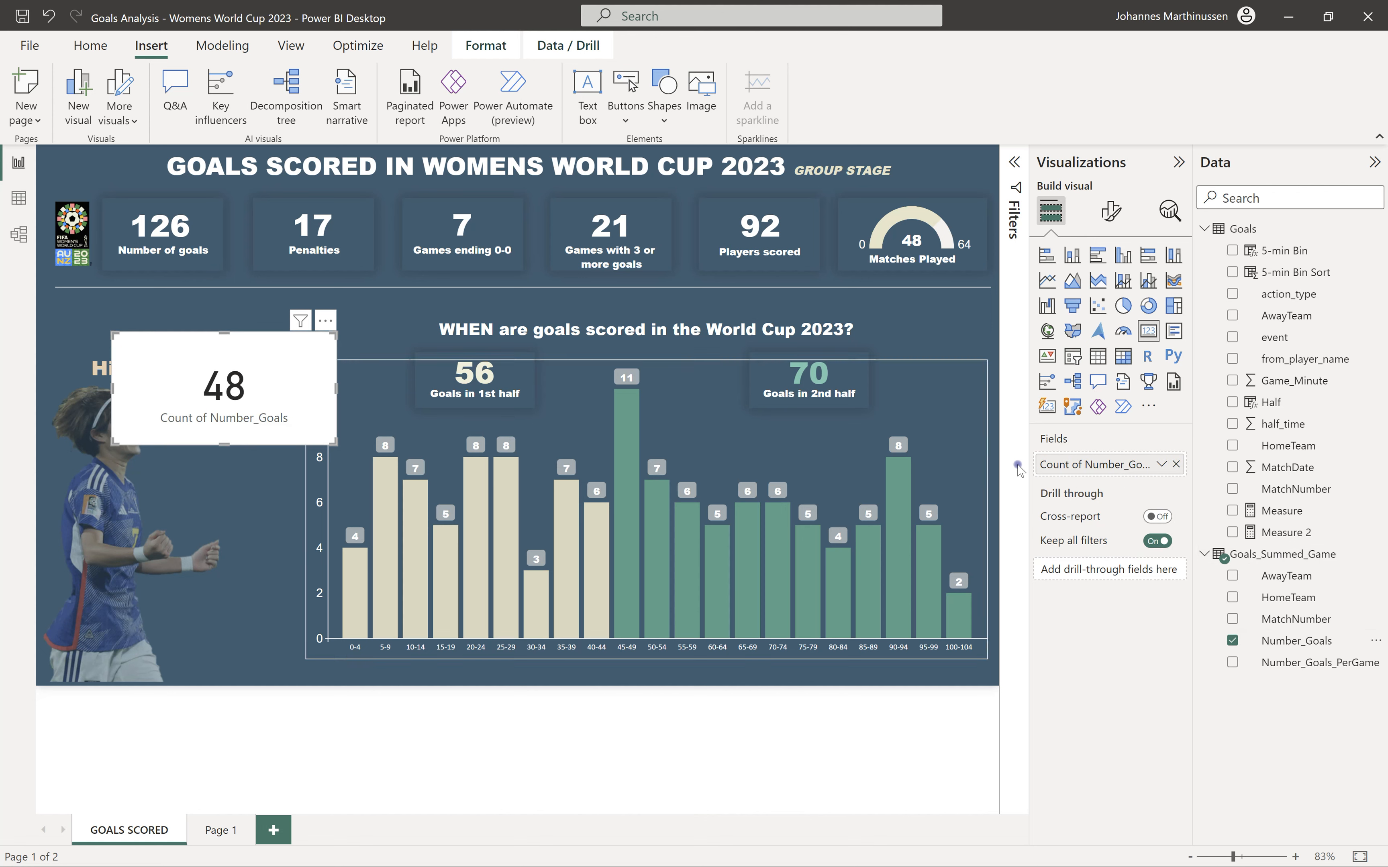
click(1160, 465)
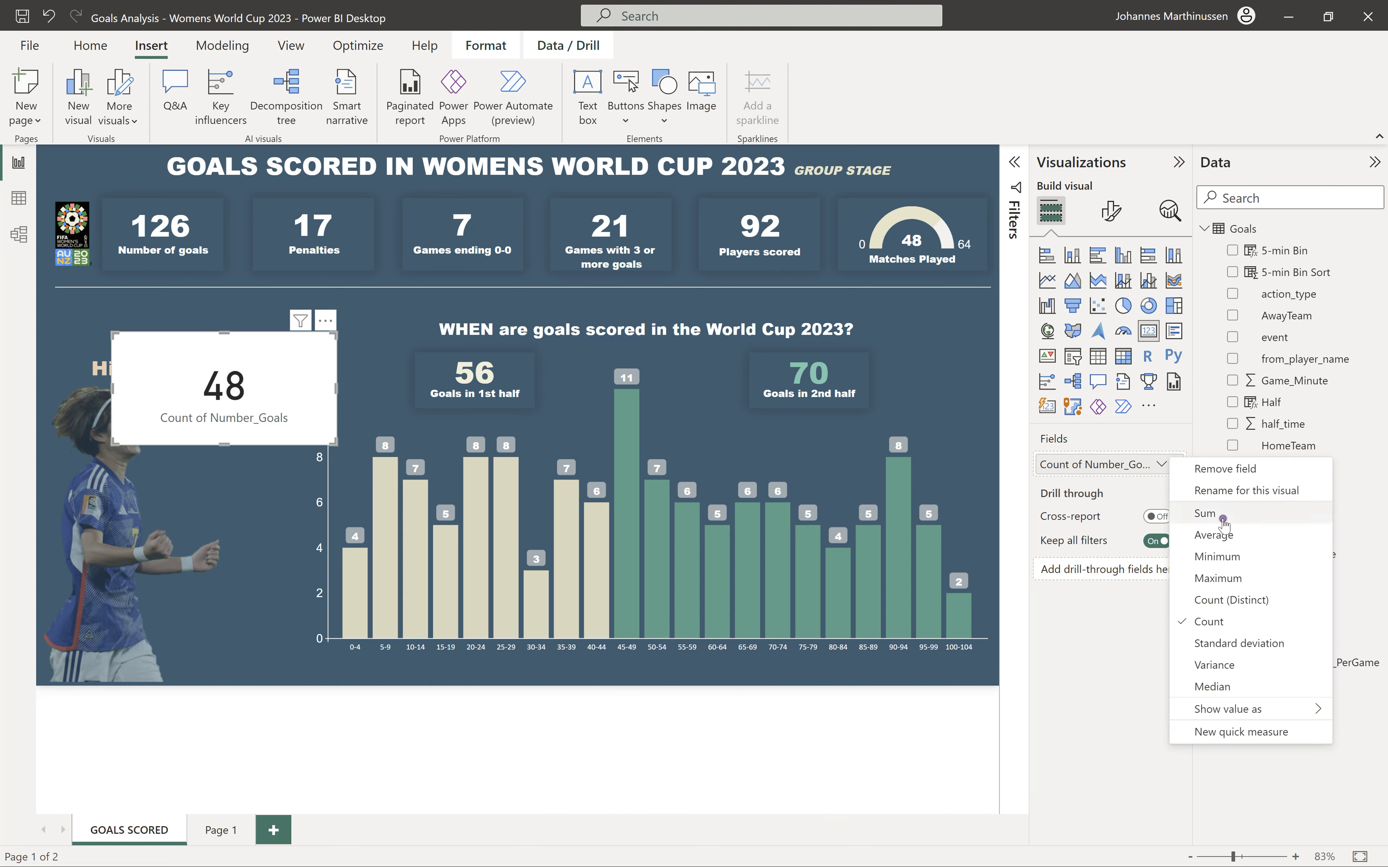
click(1205, 513)
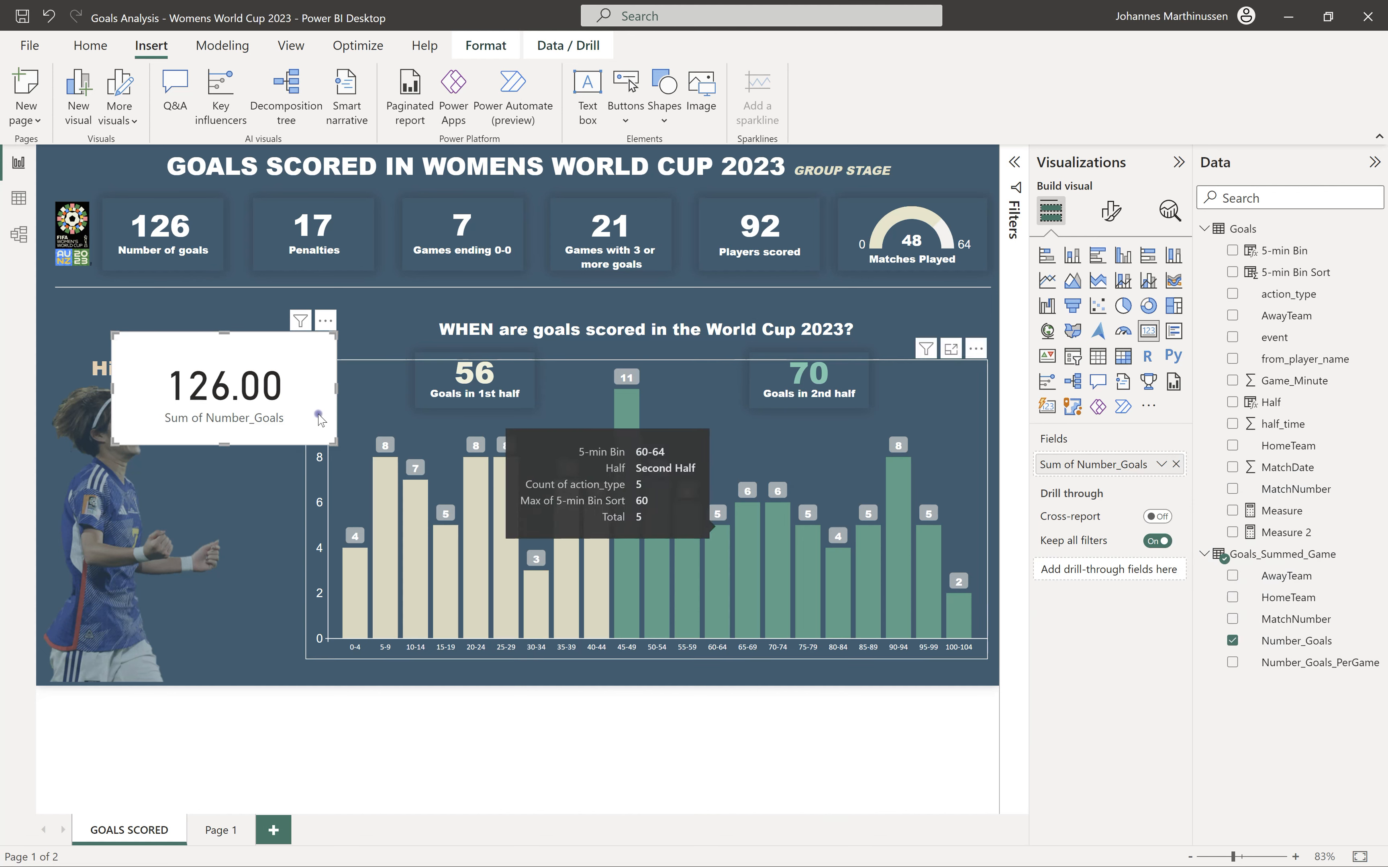
Set the new card's callout value to 0 decimal places
click(1113, 215)
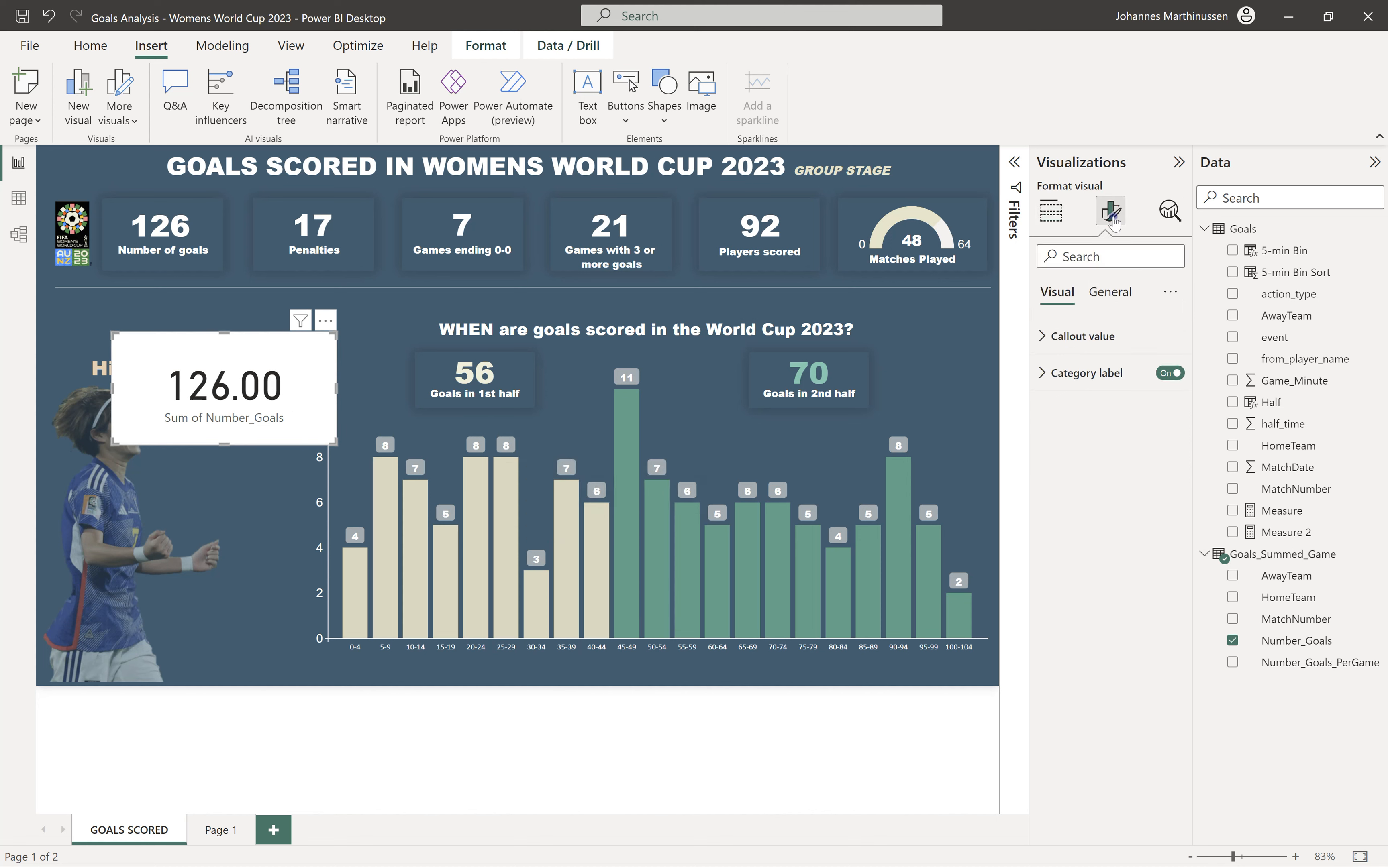
click(1123, 340)
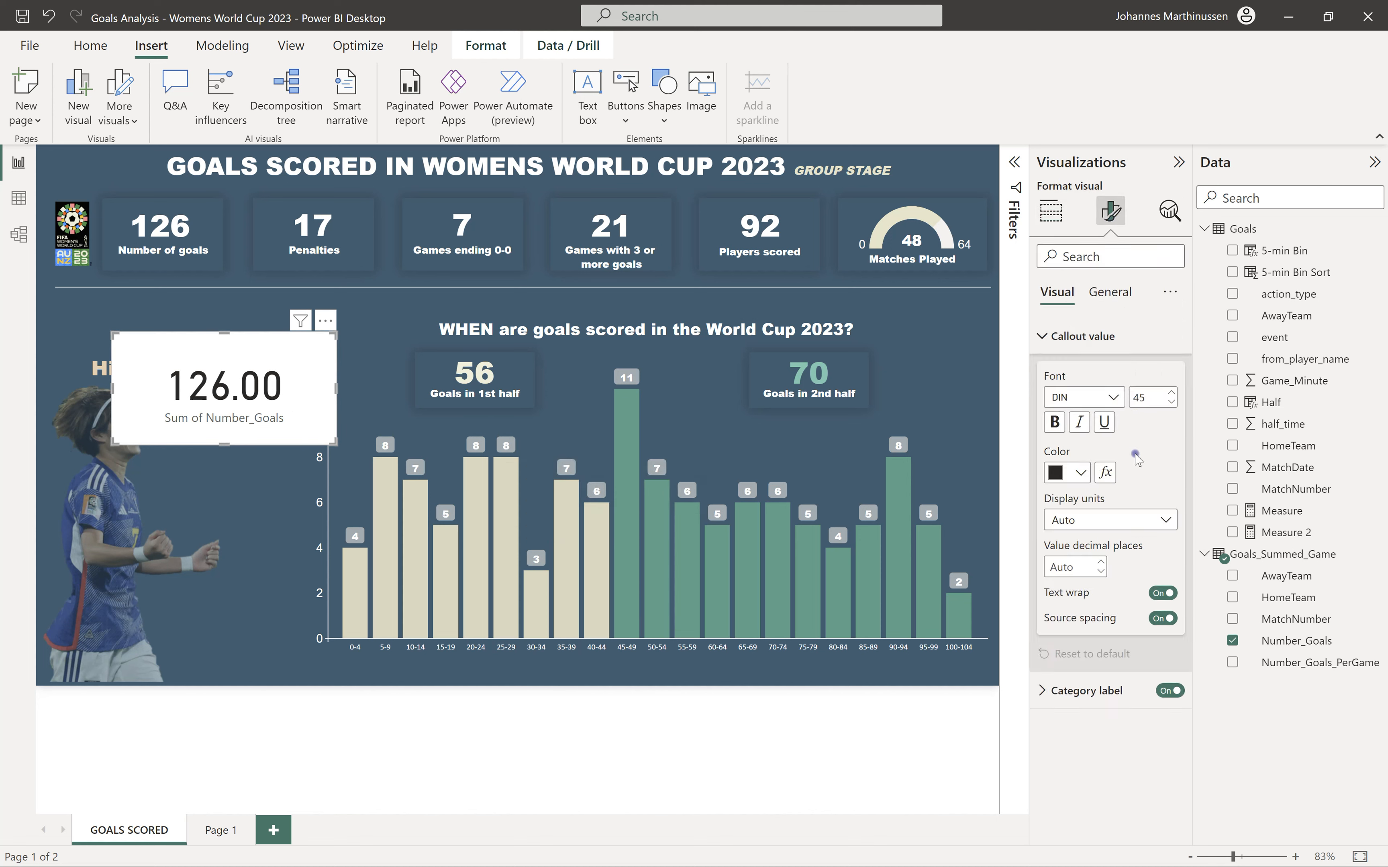
click(1084, 565)
click(1100, 572)
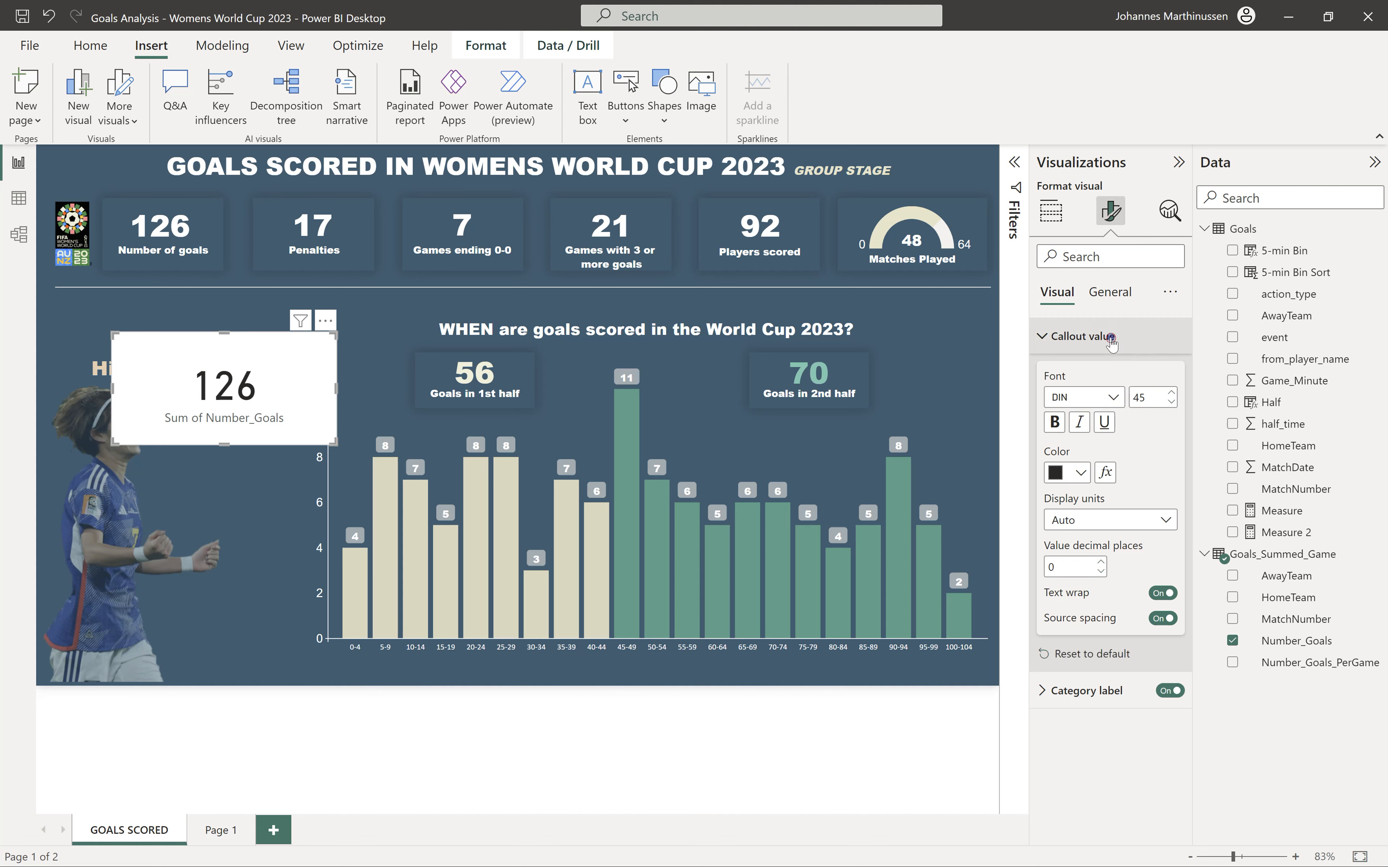
Turn off the new card's background and shrink the card, and delete it from the report page
click(1108, 291)
click(1090, 409)
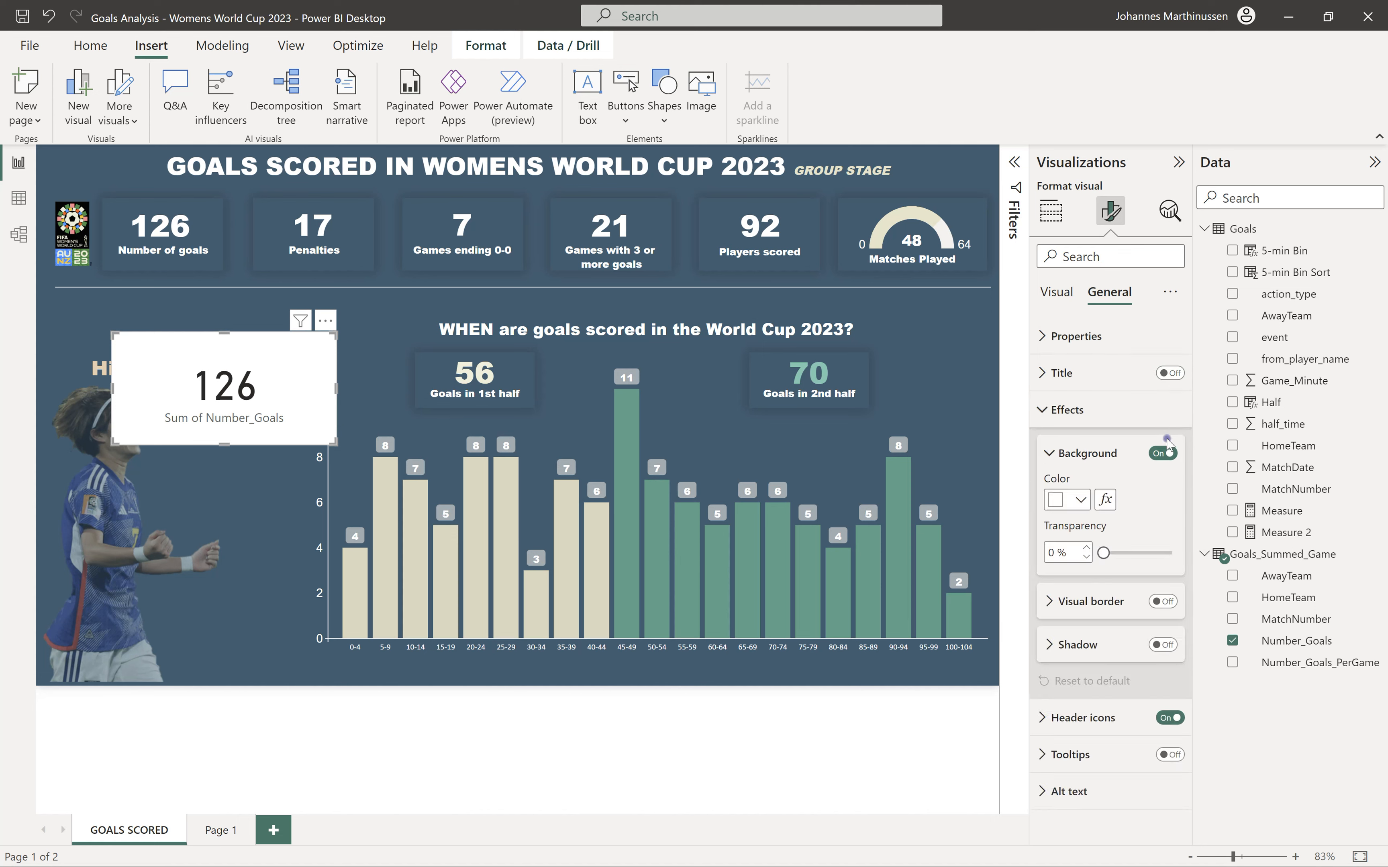
drag(337, 445, 233, 391)
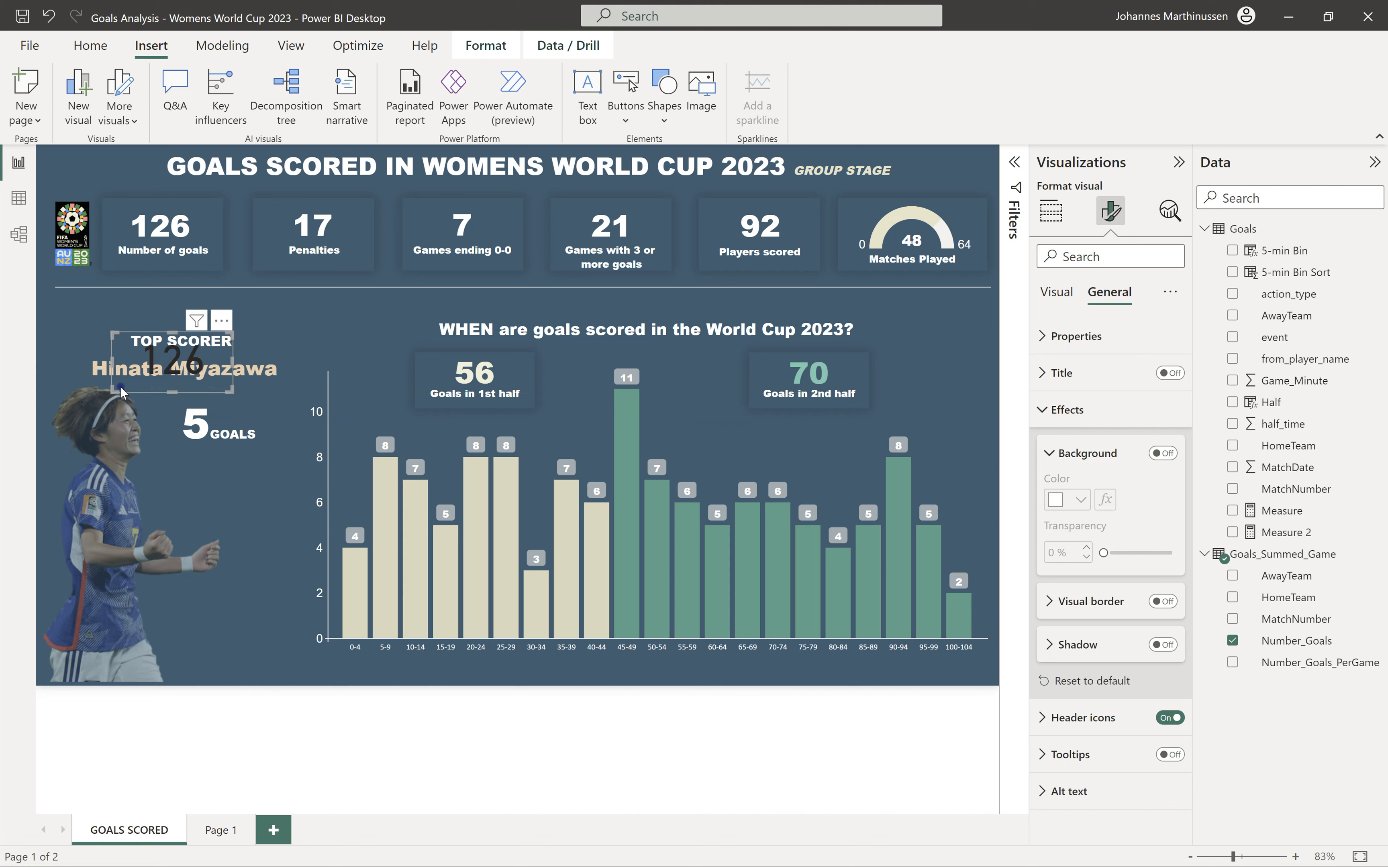
key(Delete)
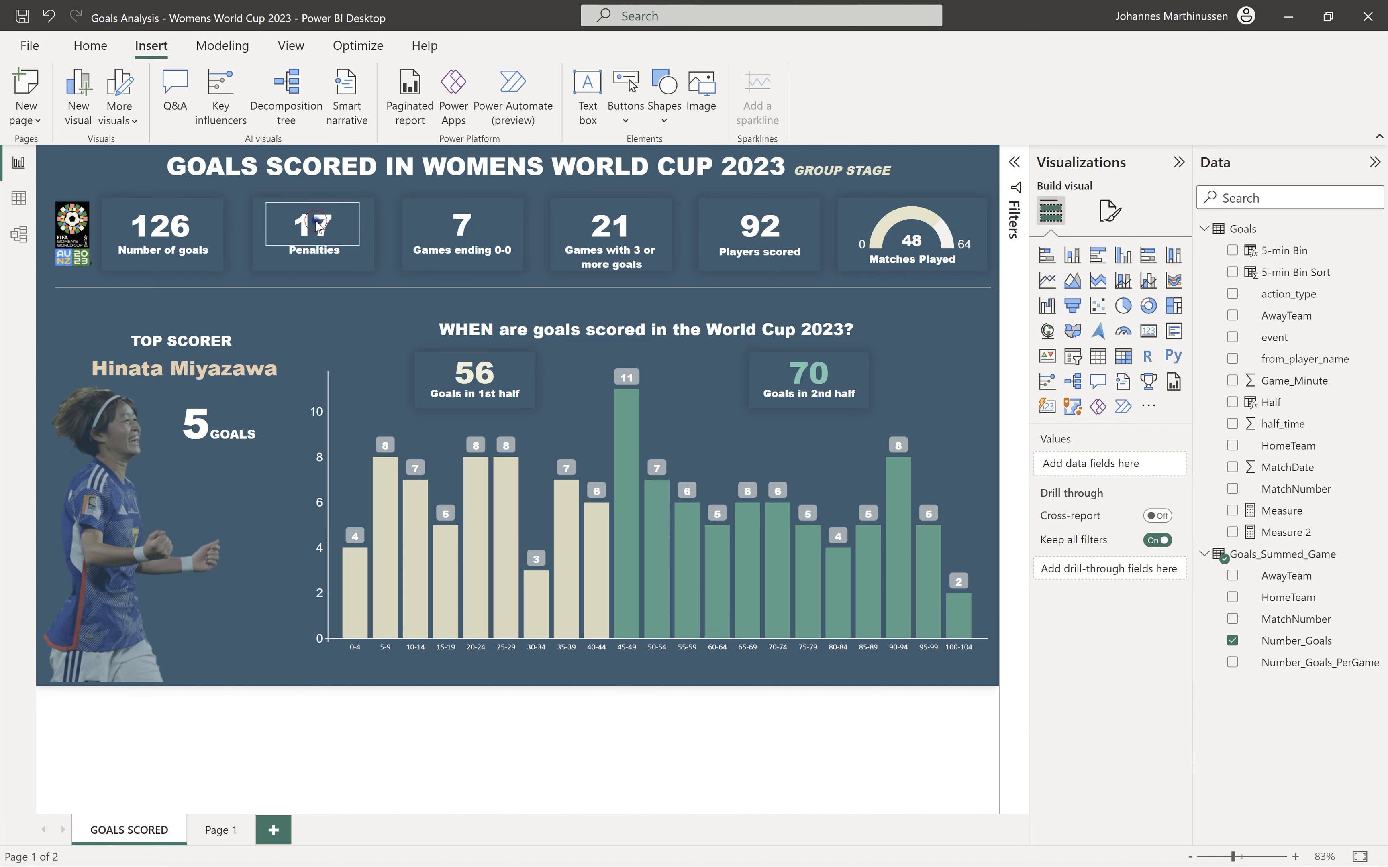
Examine the action_type filter applied to the Penalties card
click(316, 221)
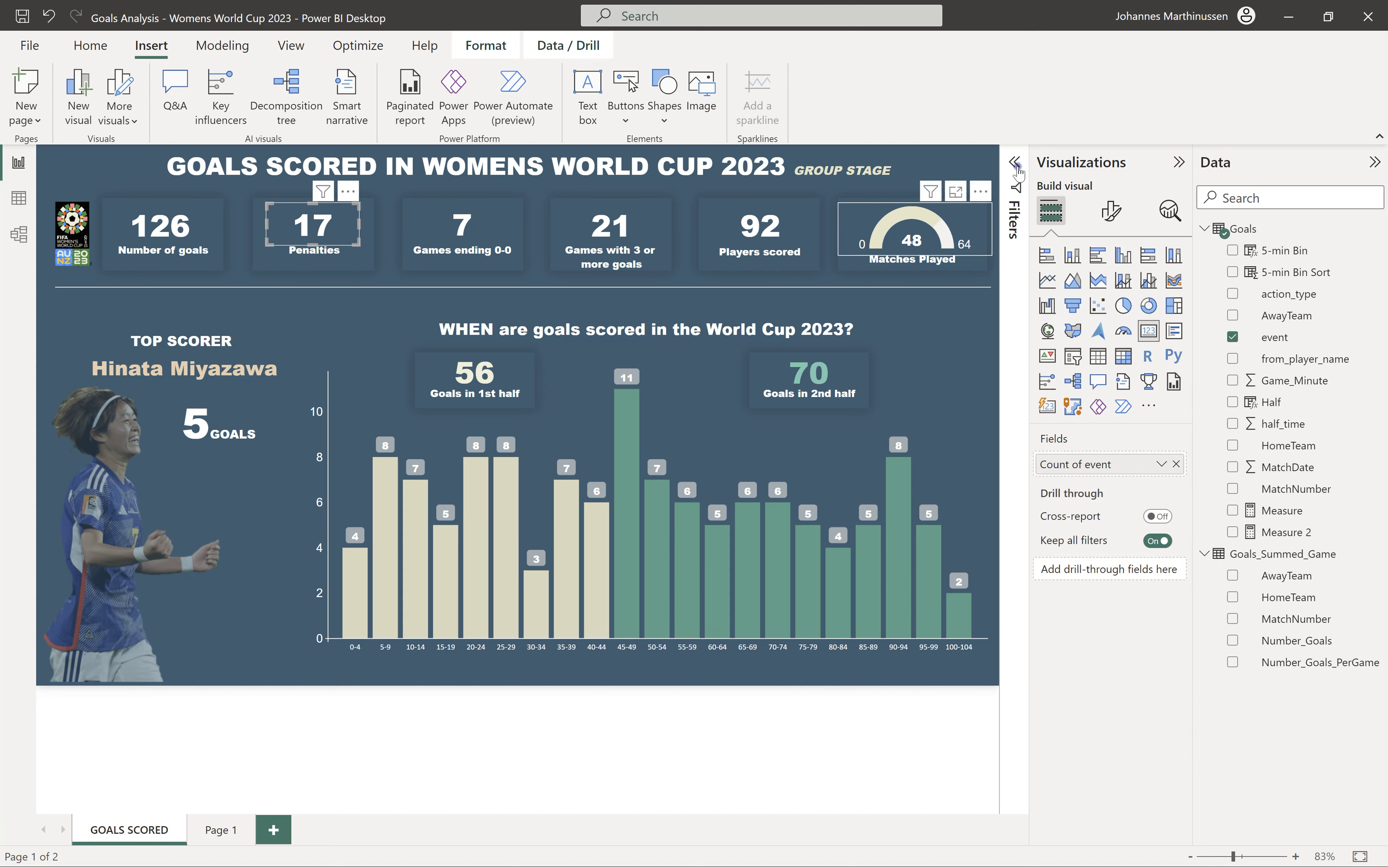
click(1014, 163)
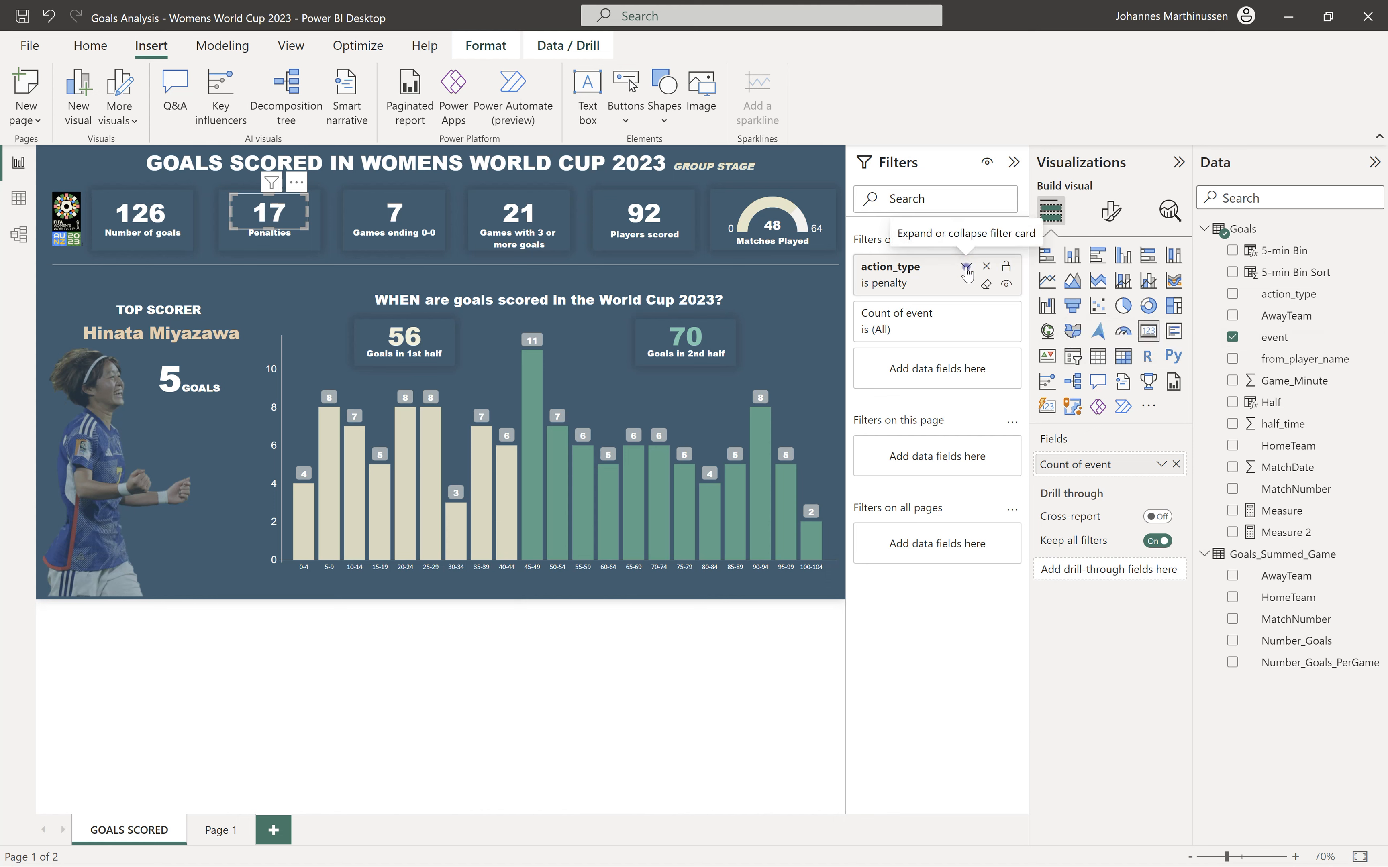
click(967, 269)
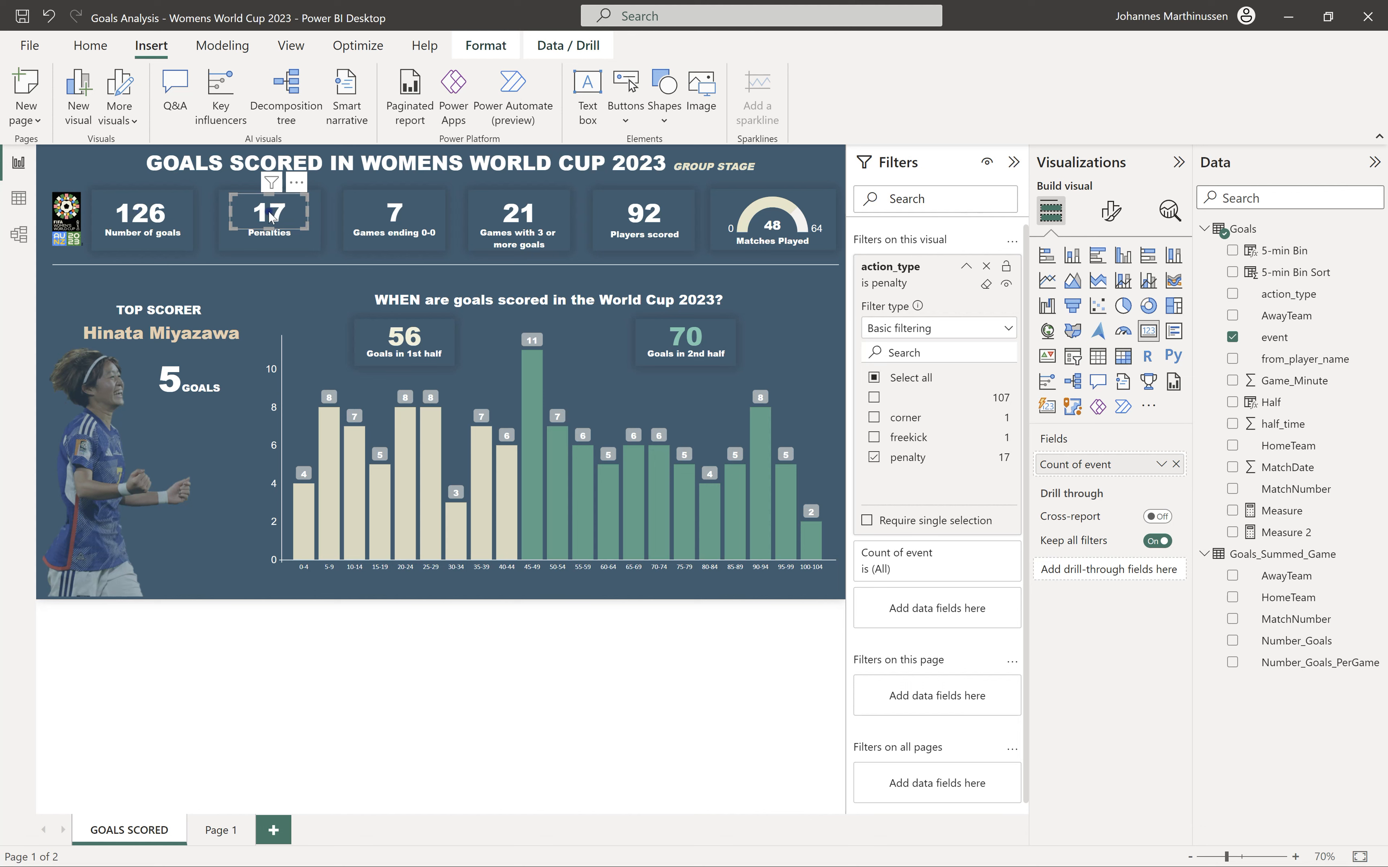
Include all action_type values in the Penalties card's filter, and restrict it to penalty again
click(897, 381)
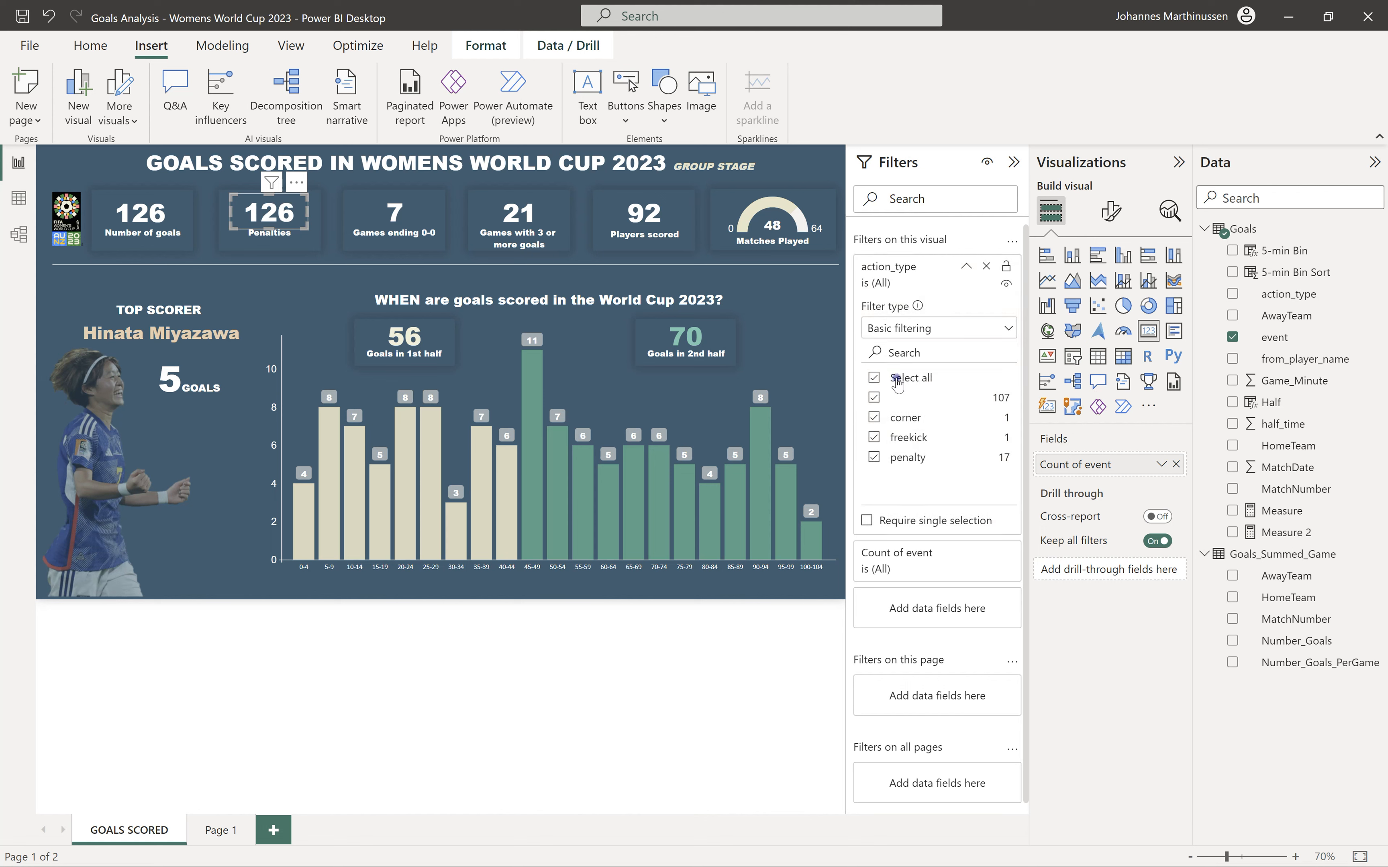
click(875, 379)
click(875, 457)
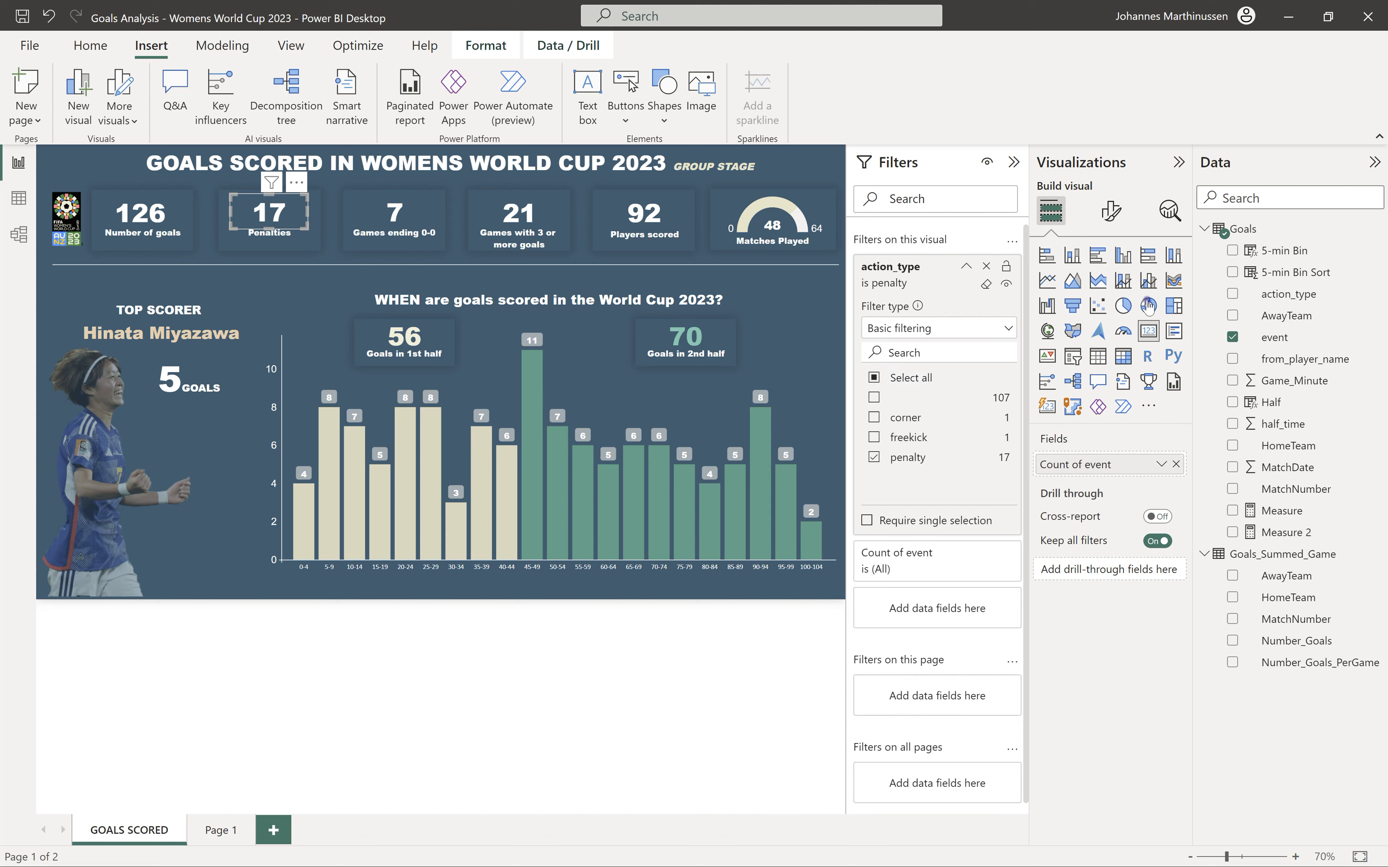
mouse_move(1313, 341)
mouse_down()
mouse_move(1136, 356)
mouse_move(941, 293)
mouse_move(1327, 338)
mouse_move(1312, 340)
mouse_up()
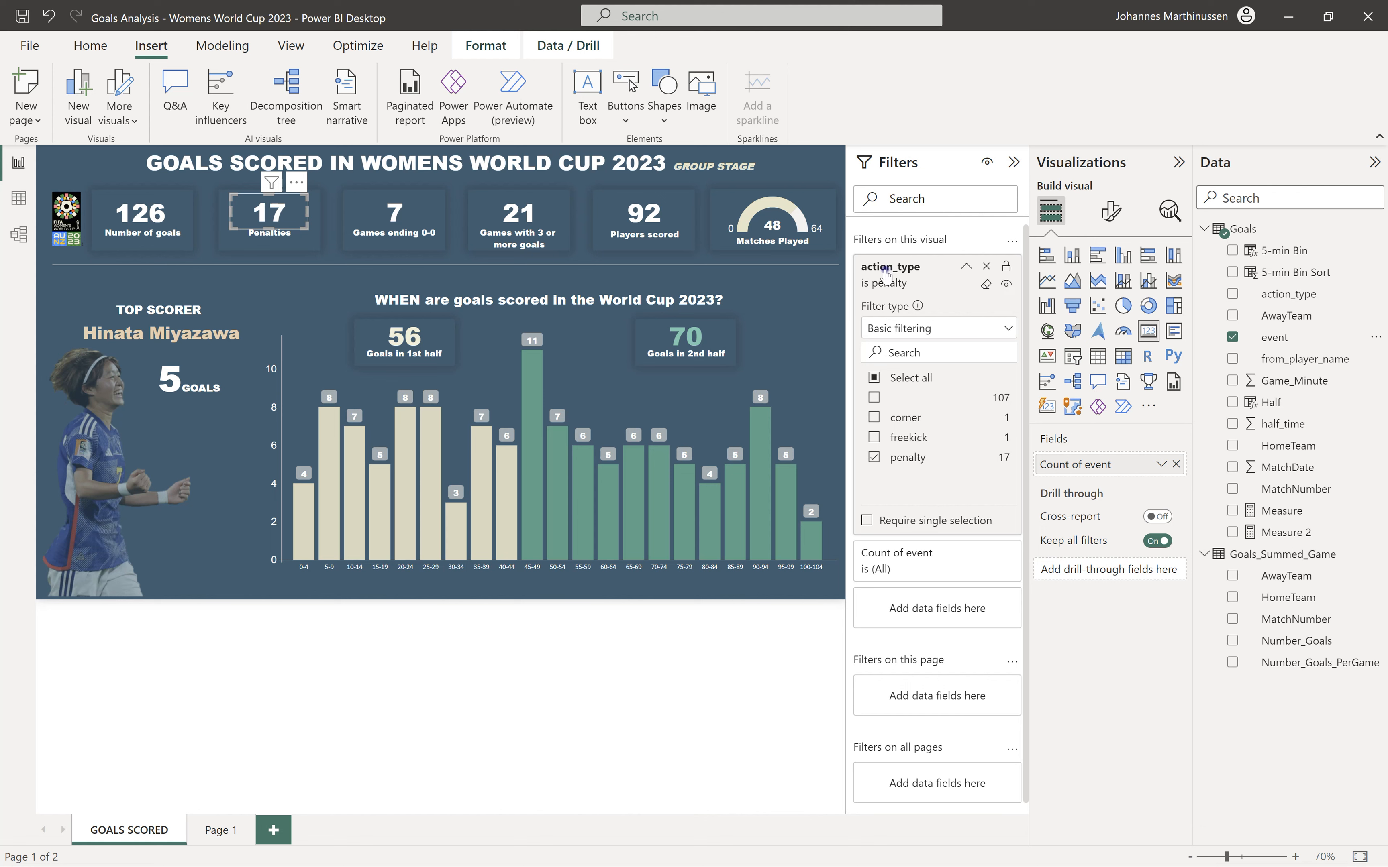
Remove the action_type filter from the Penalties card, and add action_type back as a visual filter with only penalty selected
click(985, 265)
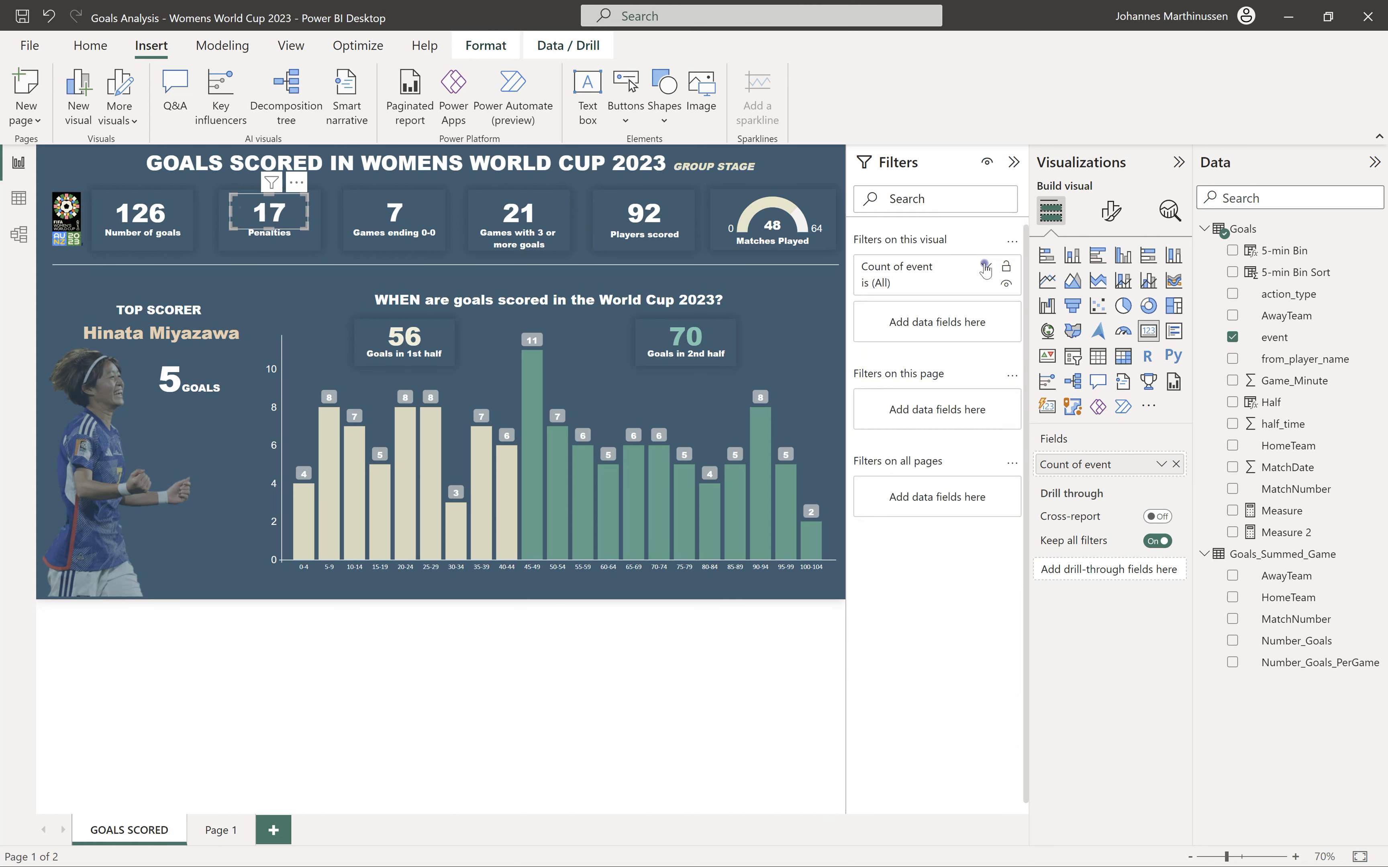
drag(1282, 295, 933, 323)
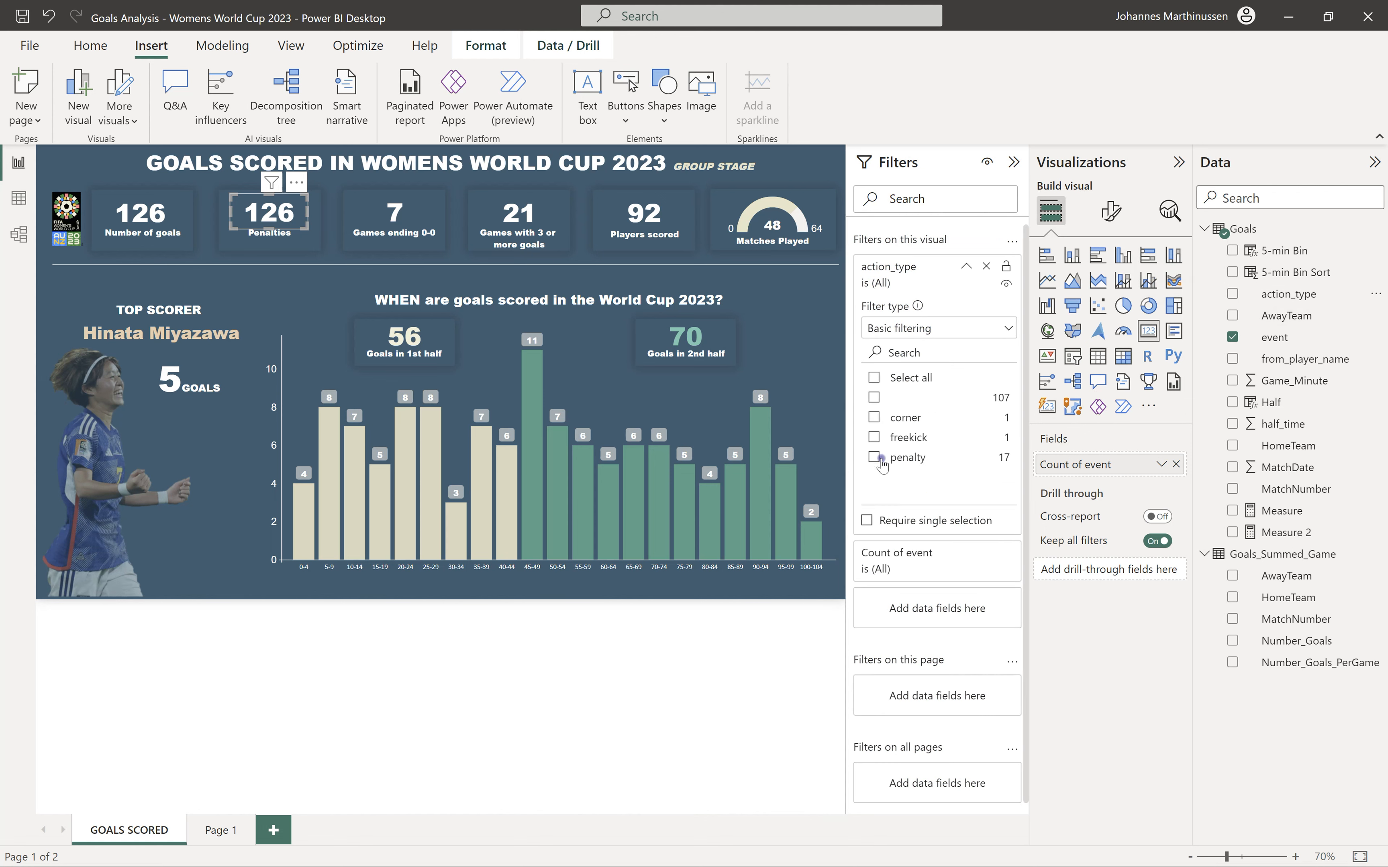
click(875, 458)
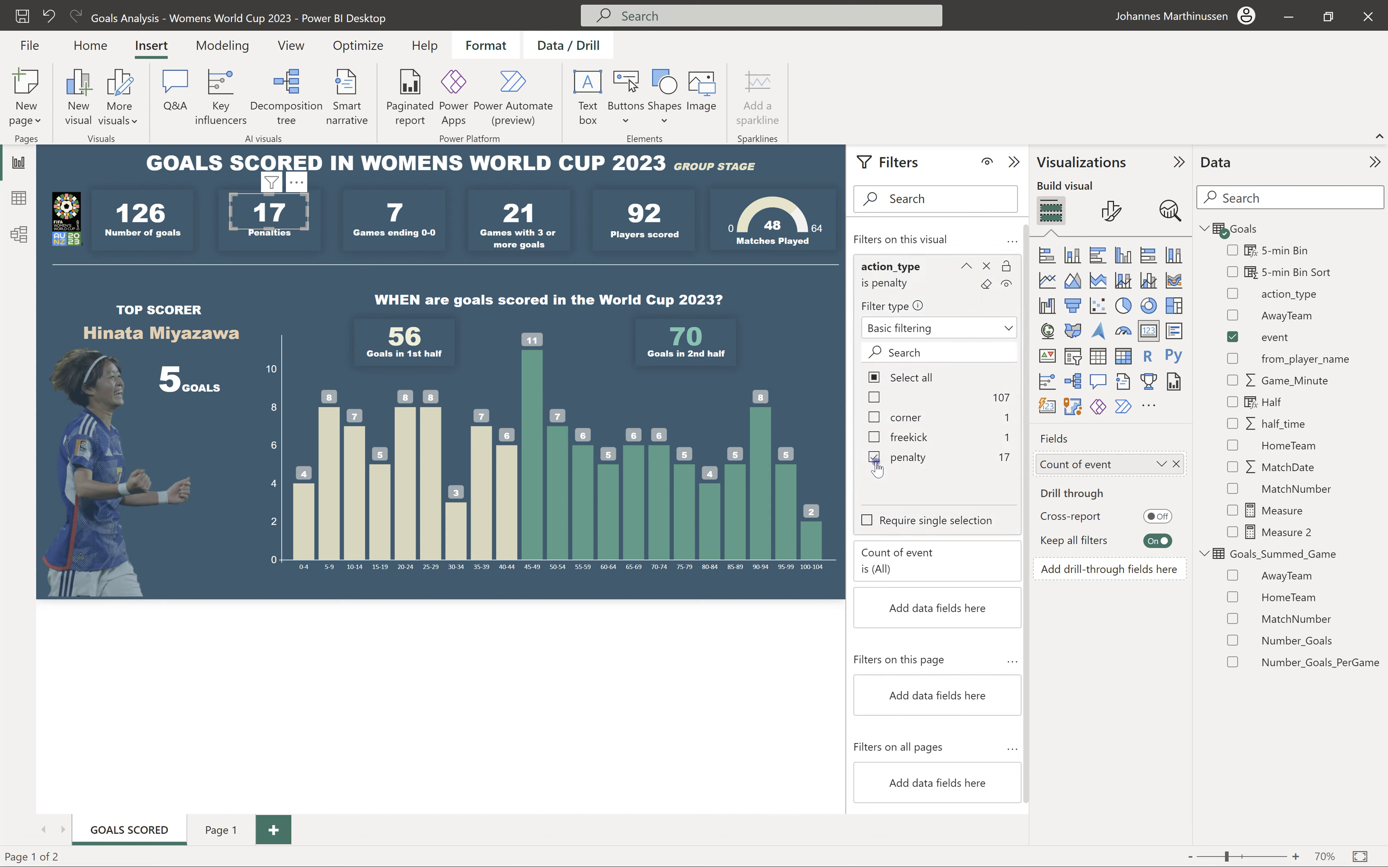
click(407, 644)
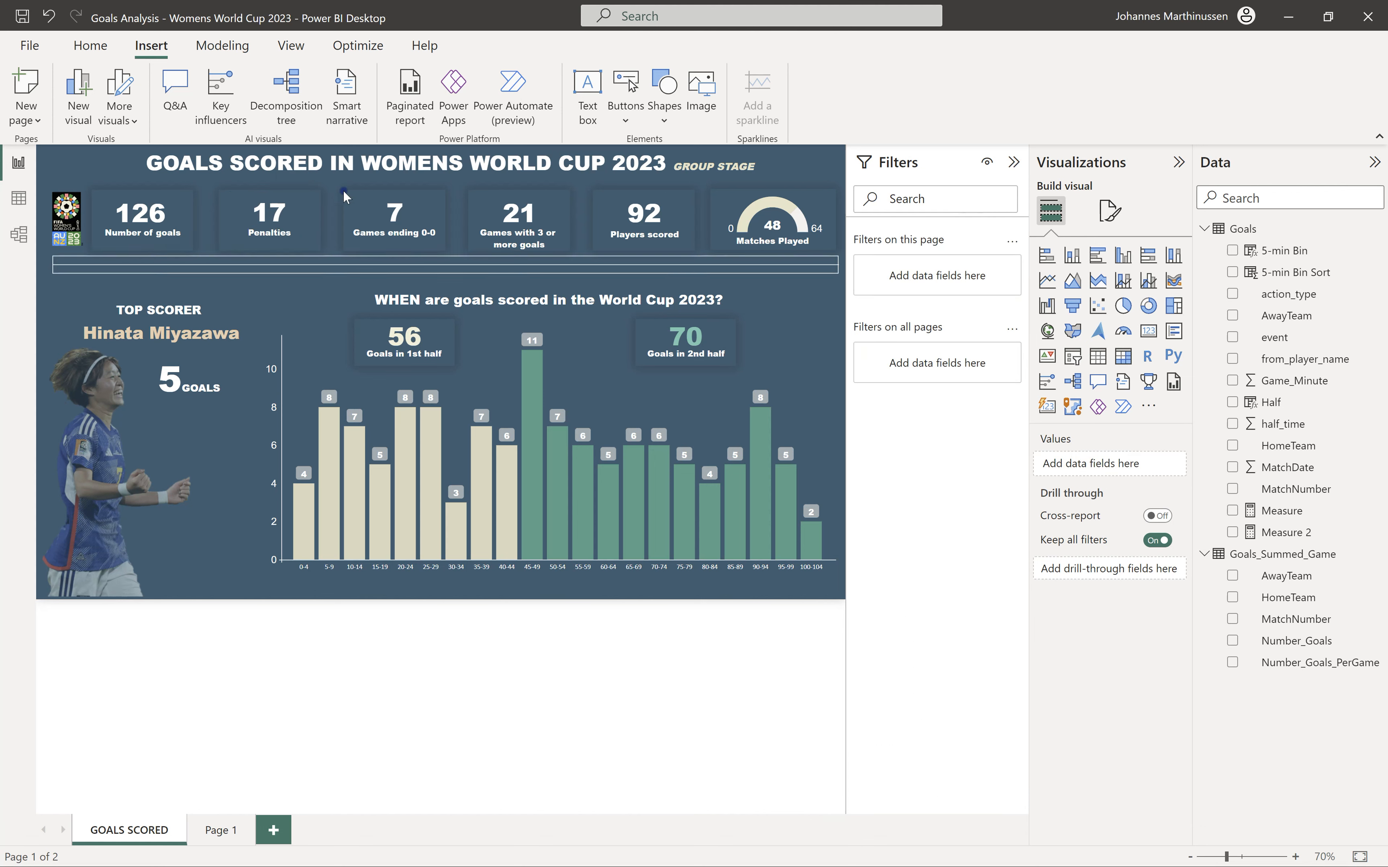
Examine the Number_Goals filters on the Games ending 0-0 card and the Games with 3 or more goals card
click(395, 211)
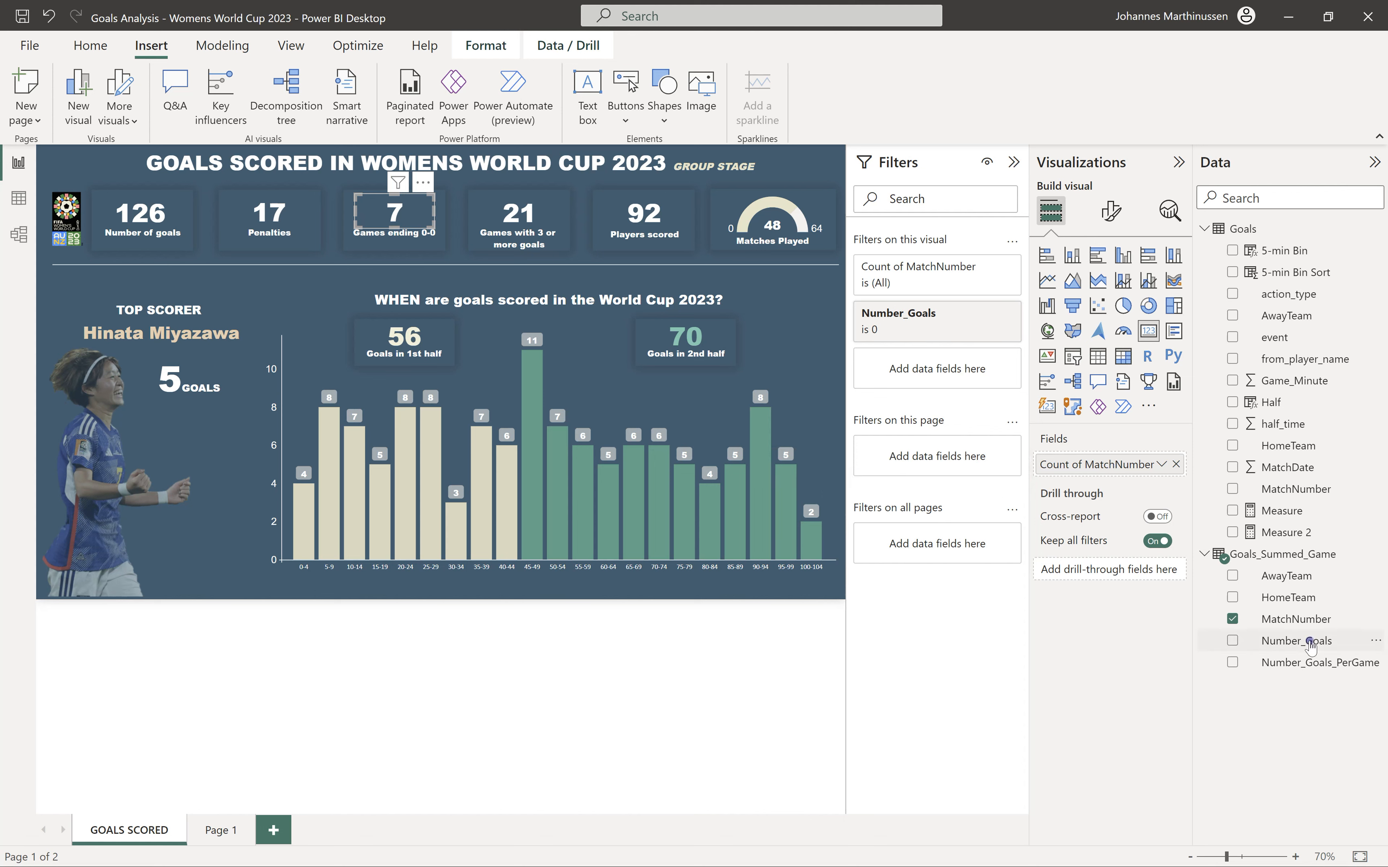
mouse_move(984, 314)
click(966, 313)
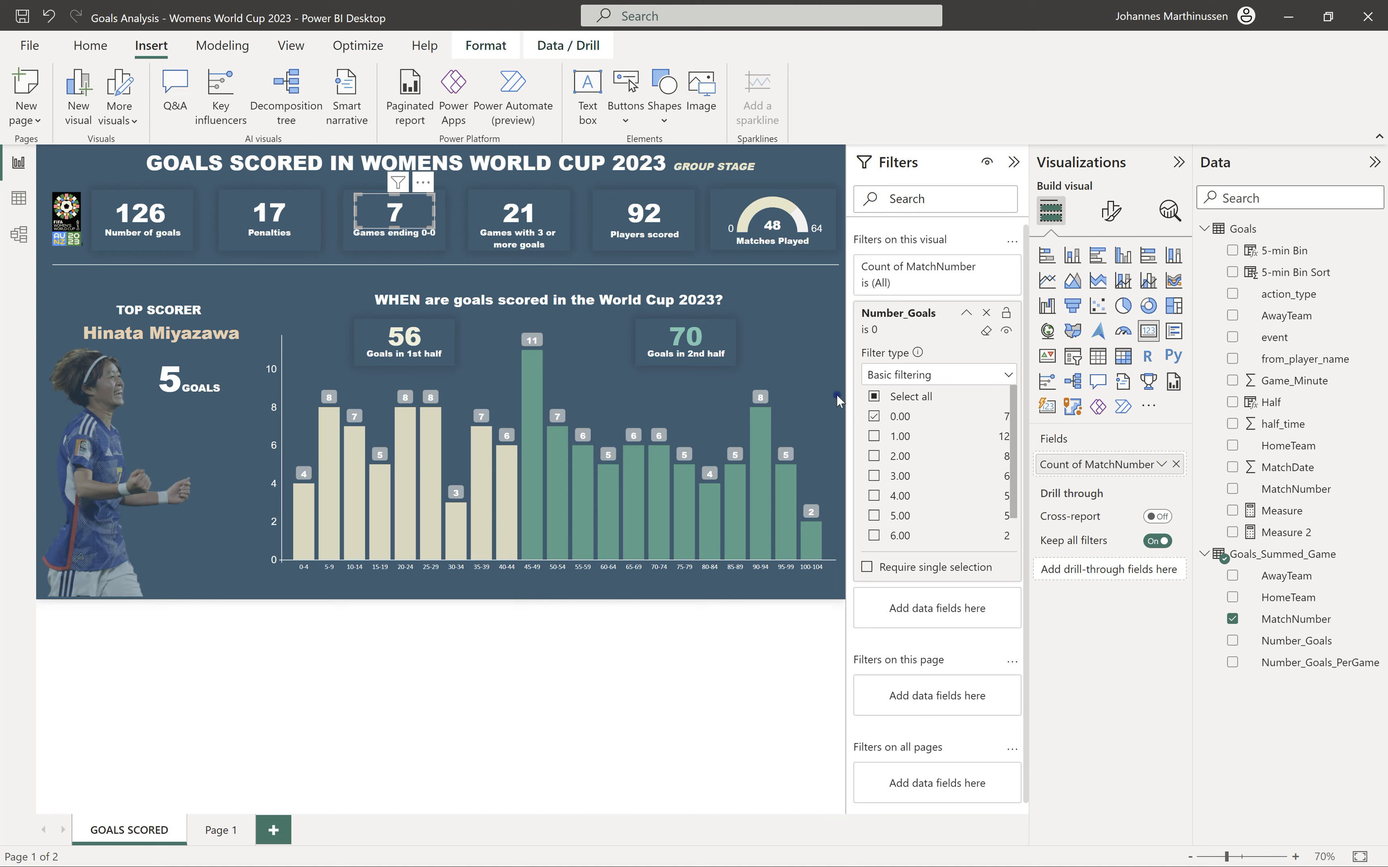
click(519, 211)
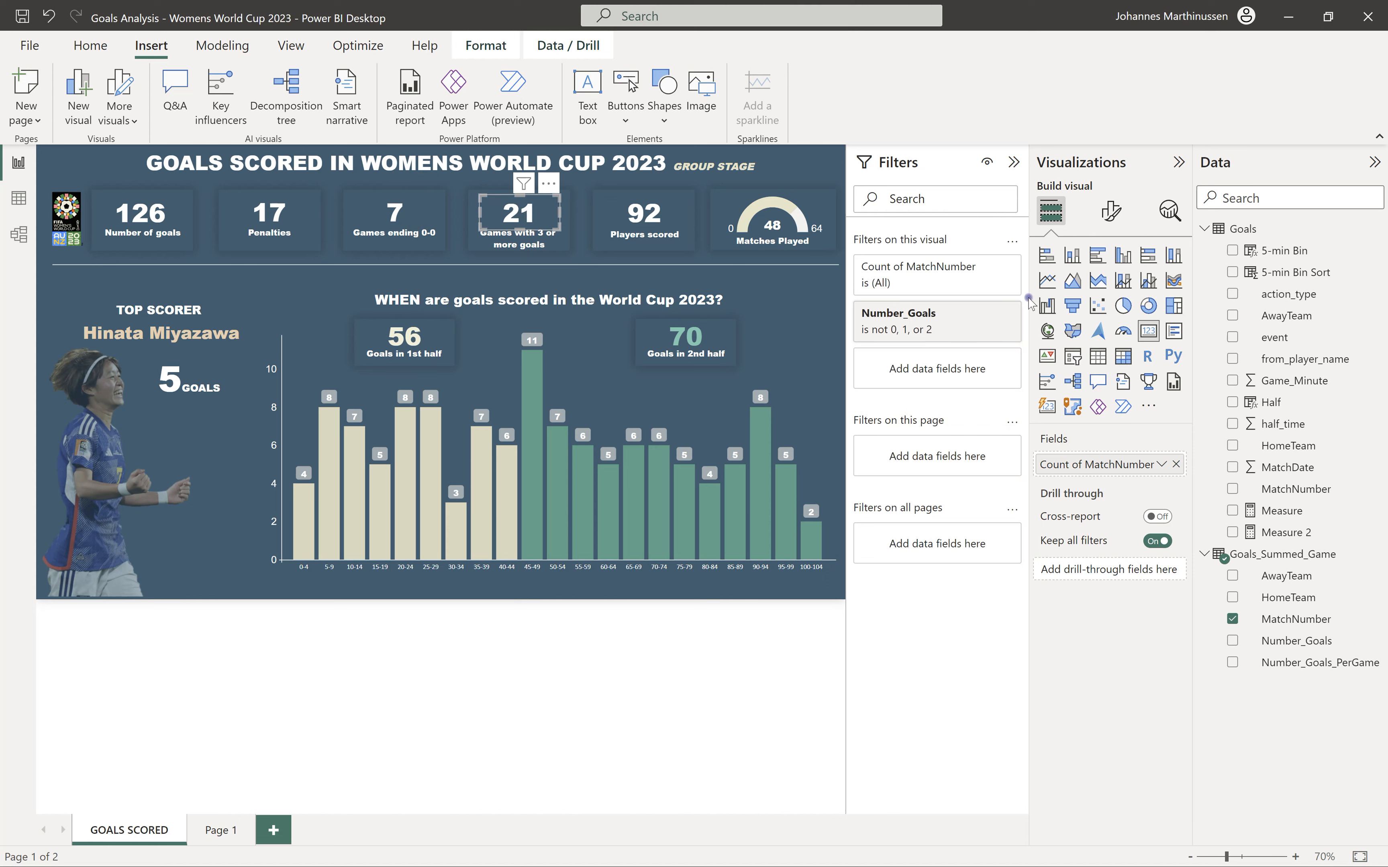
click(967, 329)
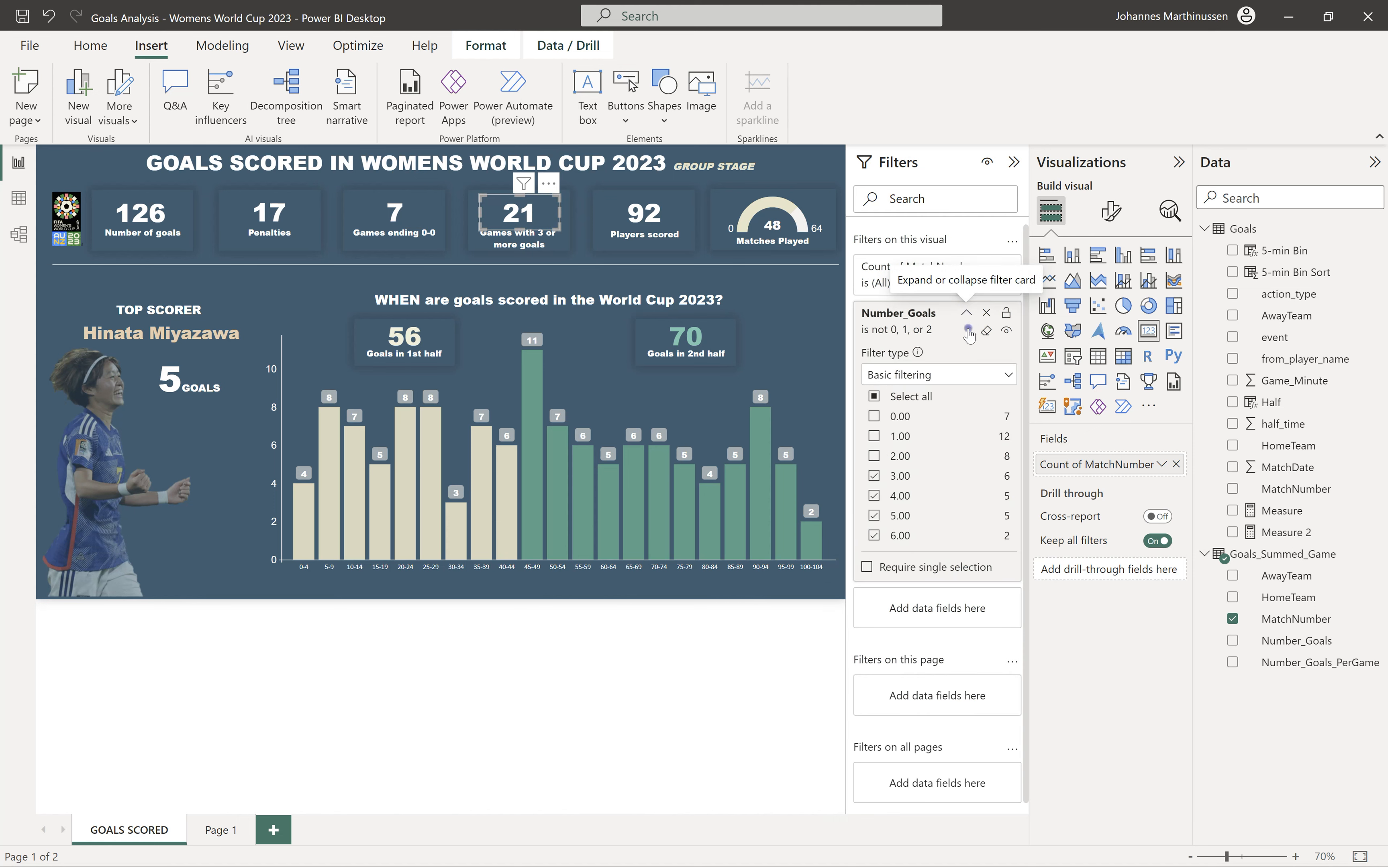
scroll(873, 481, down, 1)
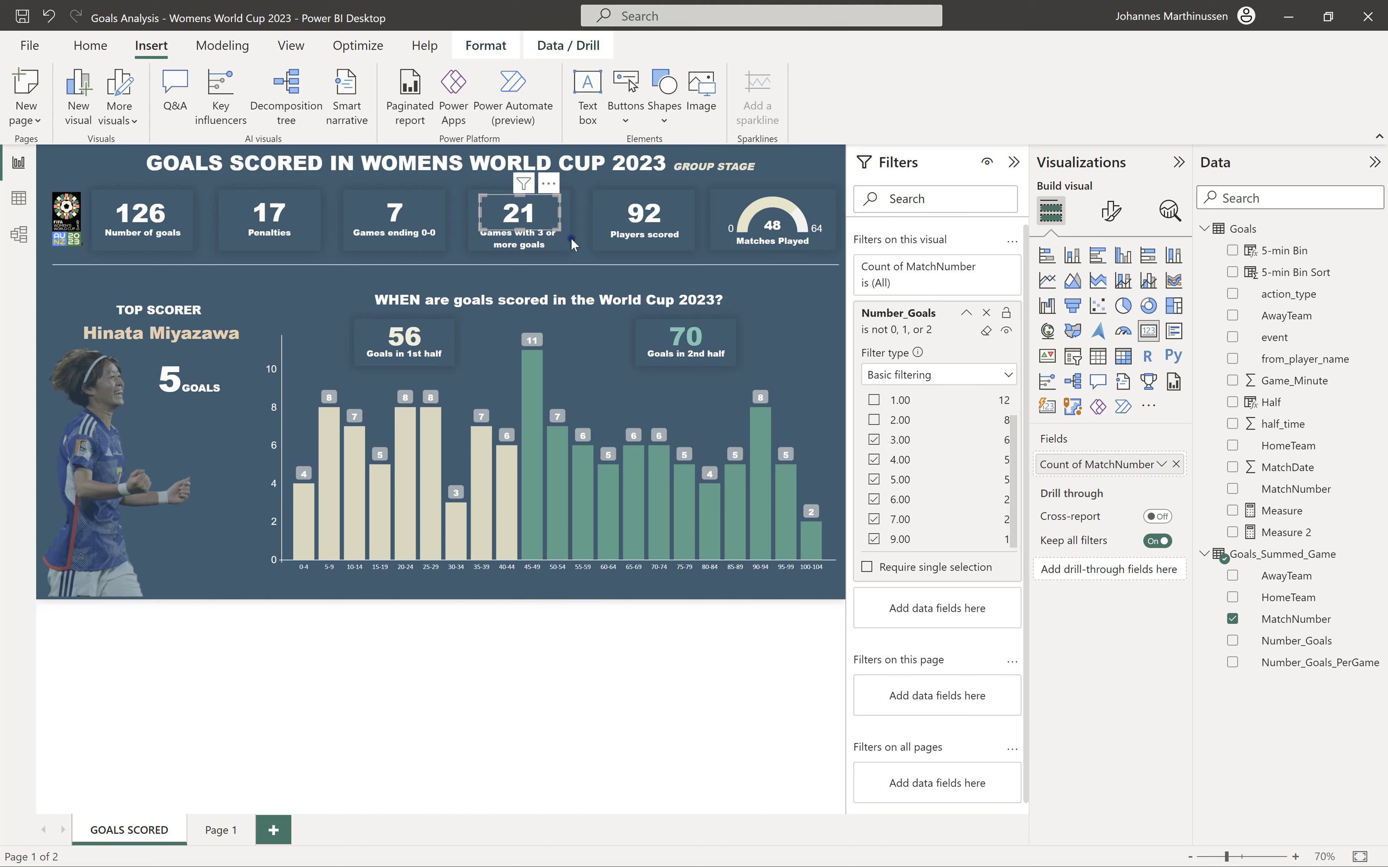
Inspect how from_player_name is summarised in the Players scored card, and close the options without changes
click(646, 217)
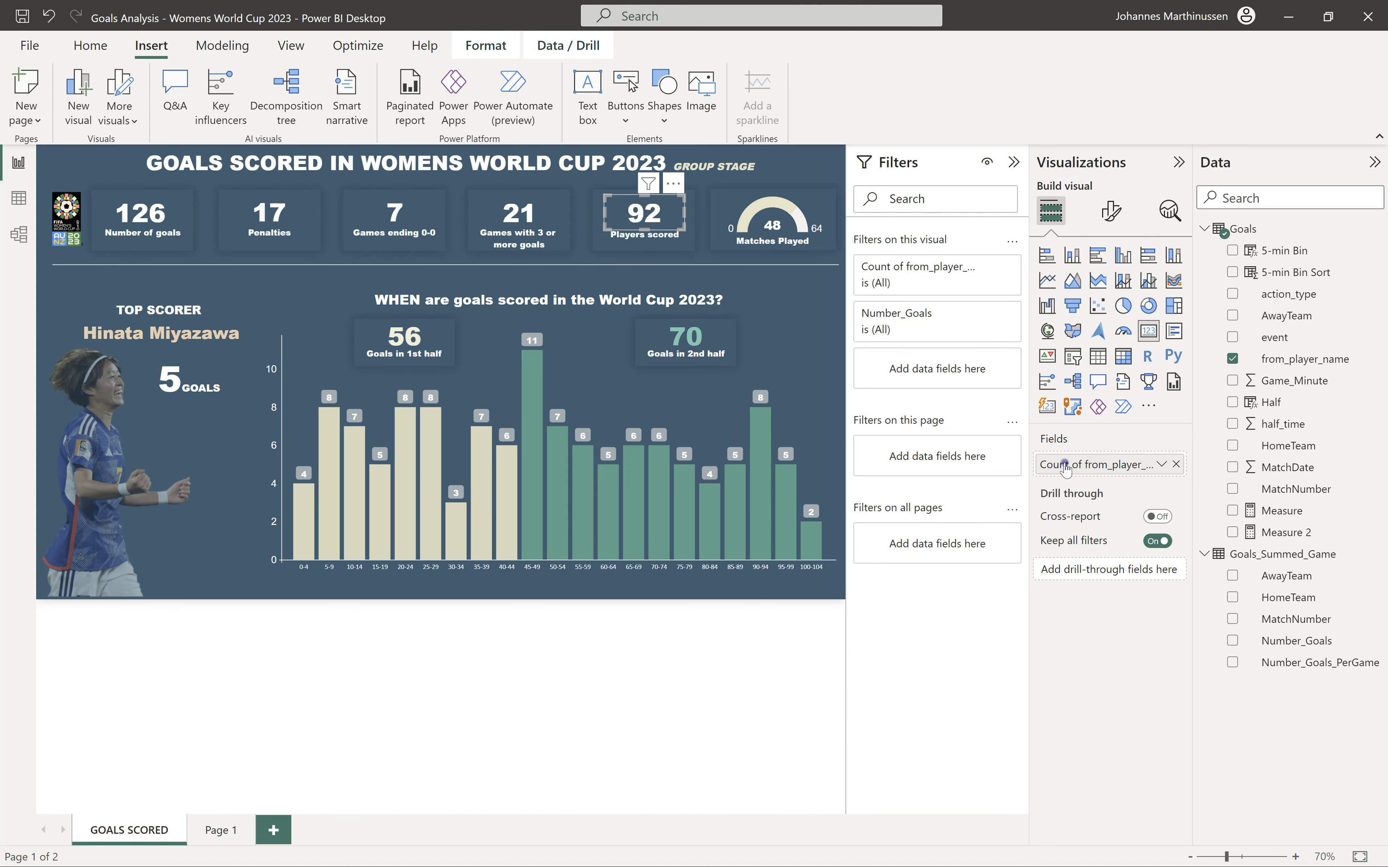
click(1169, 466)
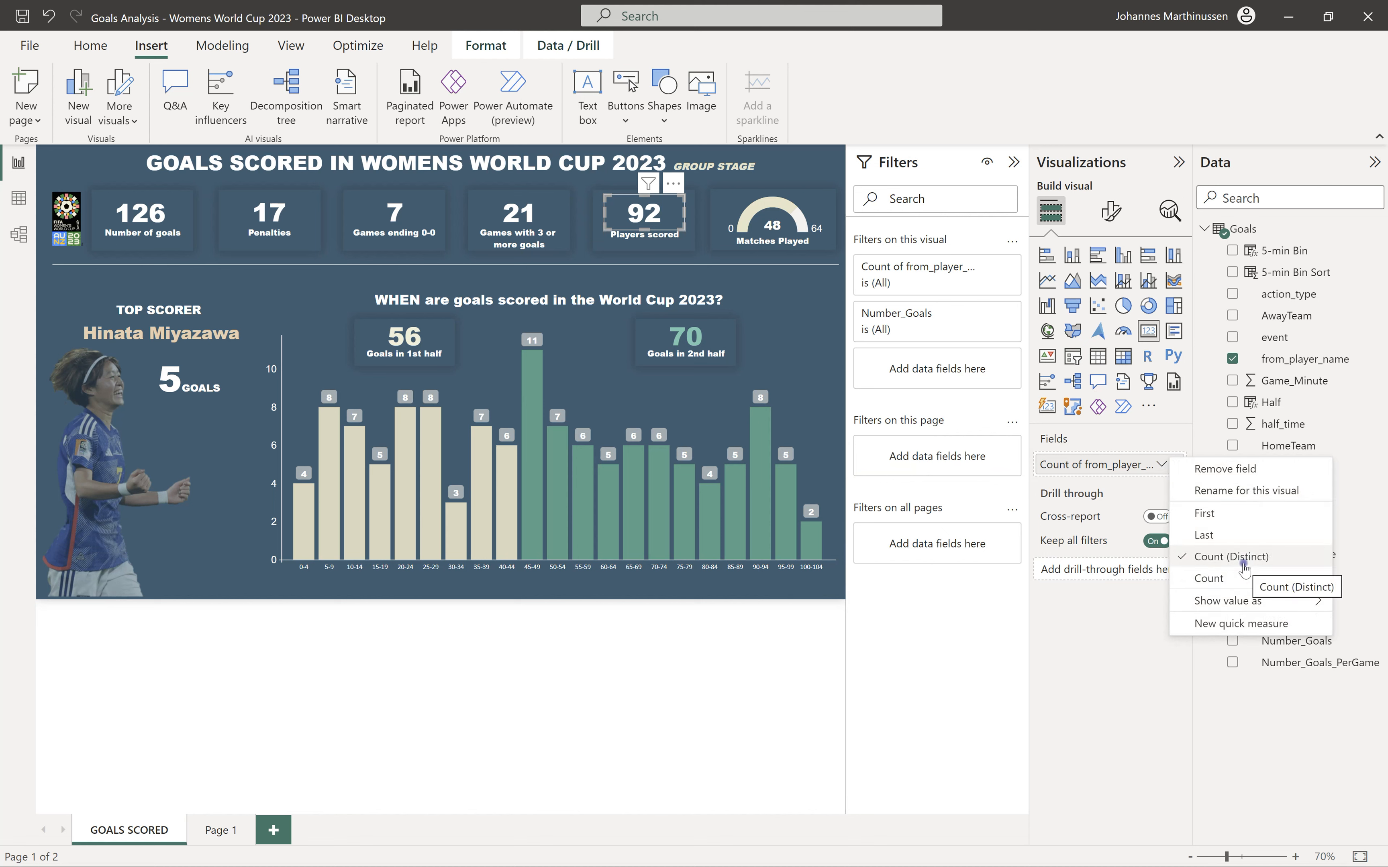
click(652, 654)
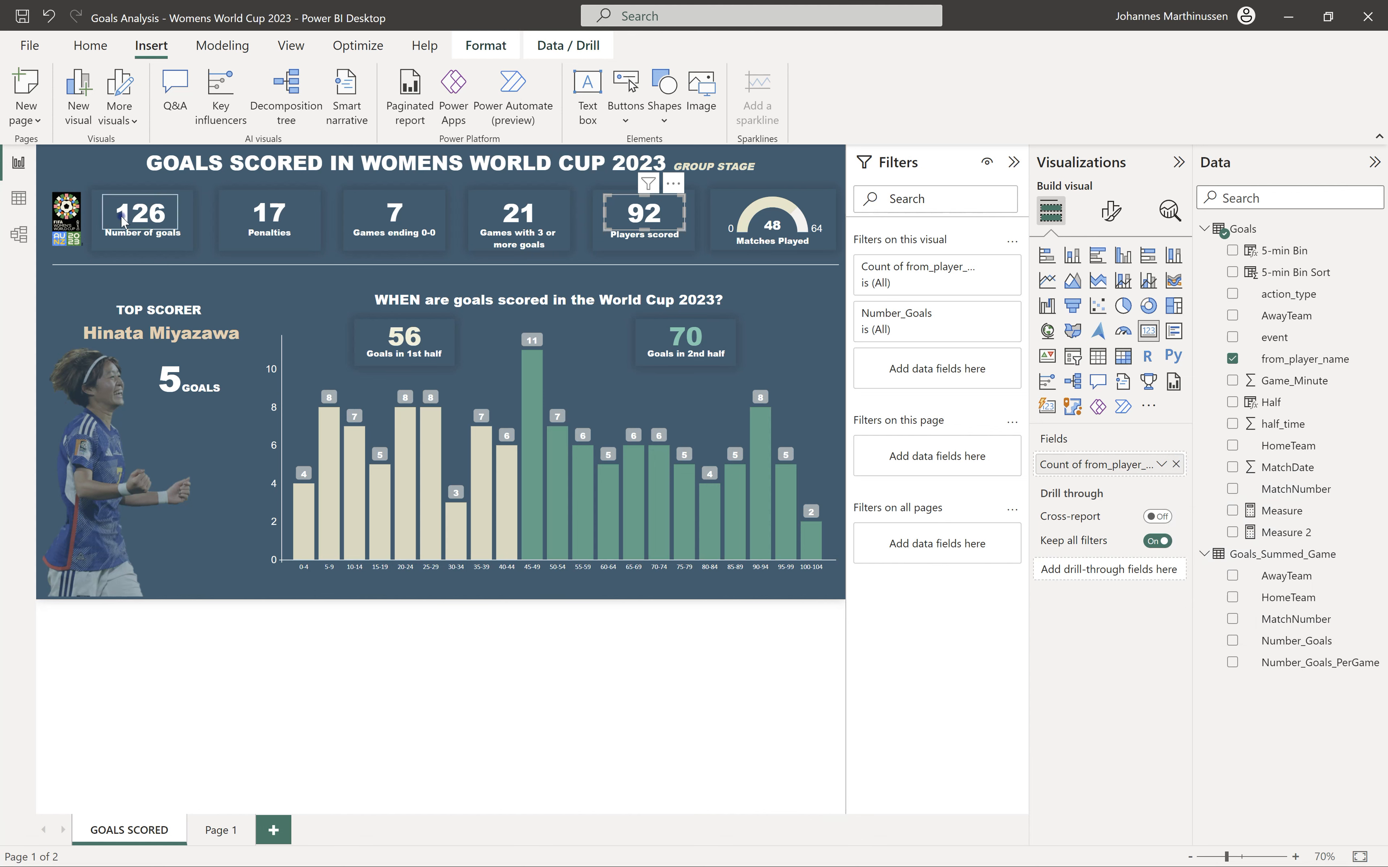
Inspect the formula of Measure, the maximum value of the Matches Played gauge
click(814, 214)
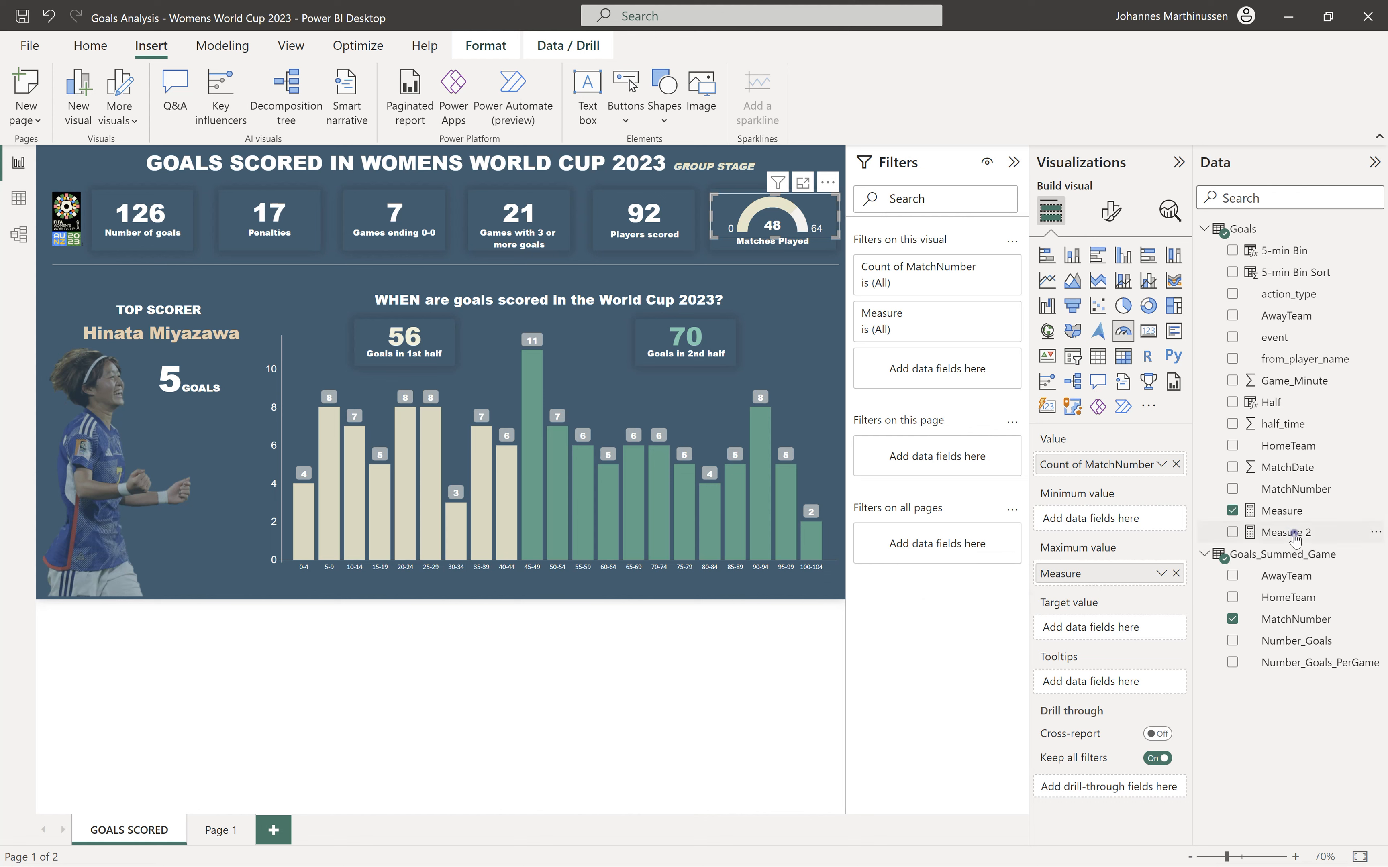
click(1291, 513)
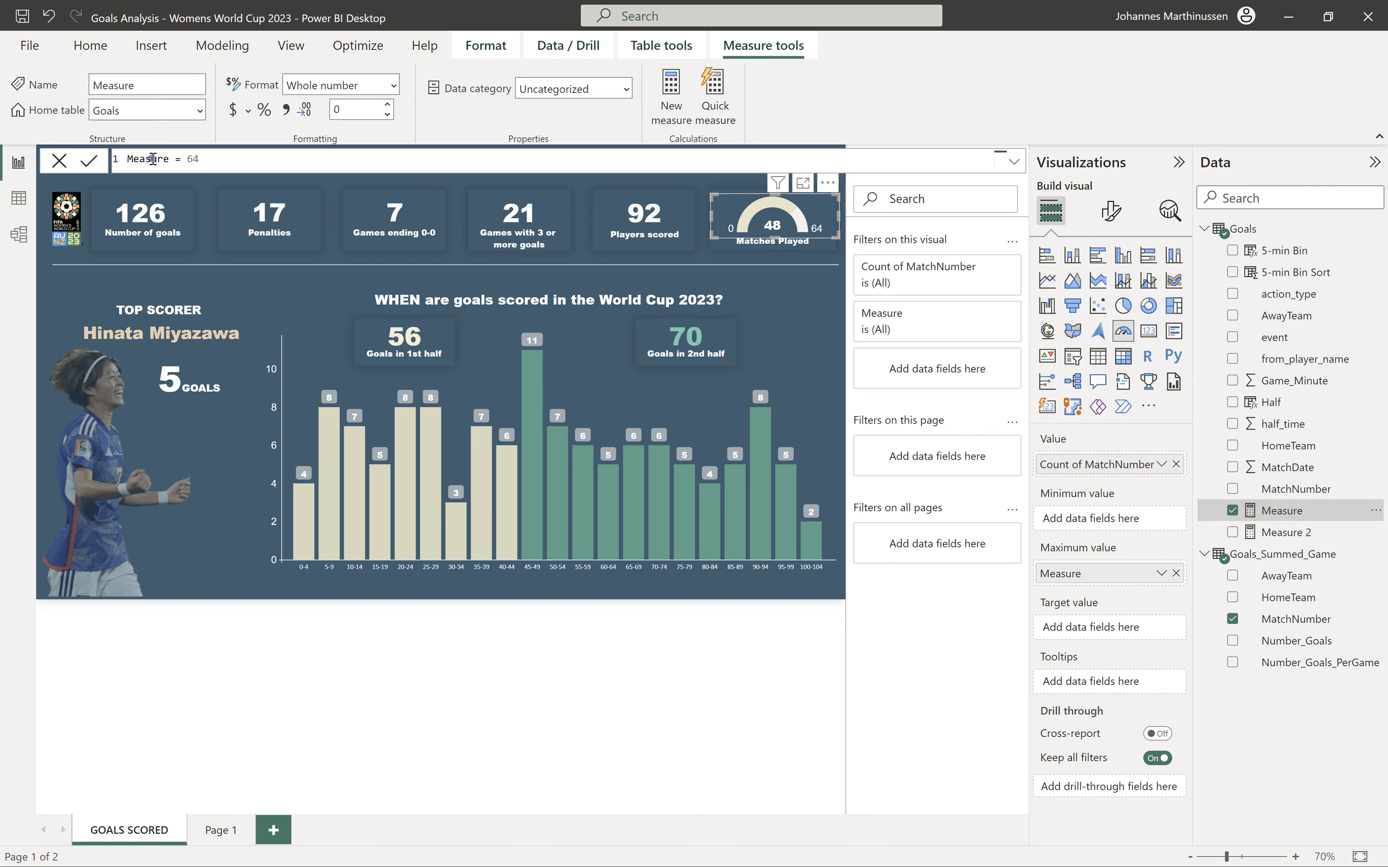
drag(167, 158, 130, 158)
click(315, 713)
Check how MatchNumber is summarised in the Matches Played gauge's value, and close the options without changes
click(1160, 465)
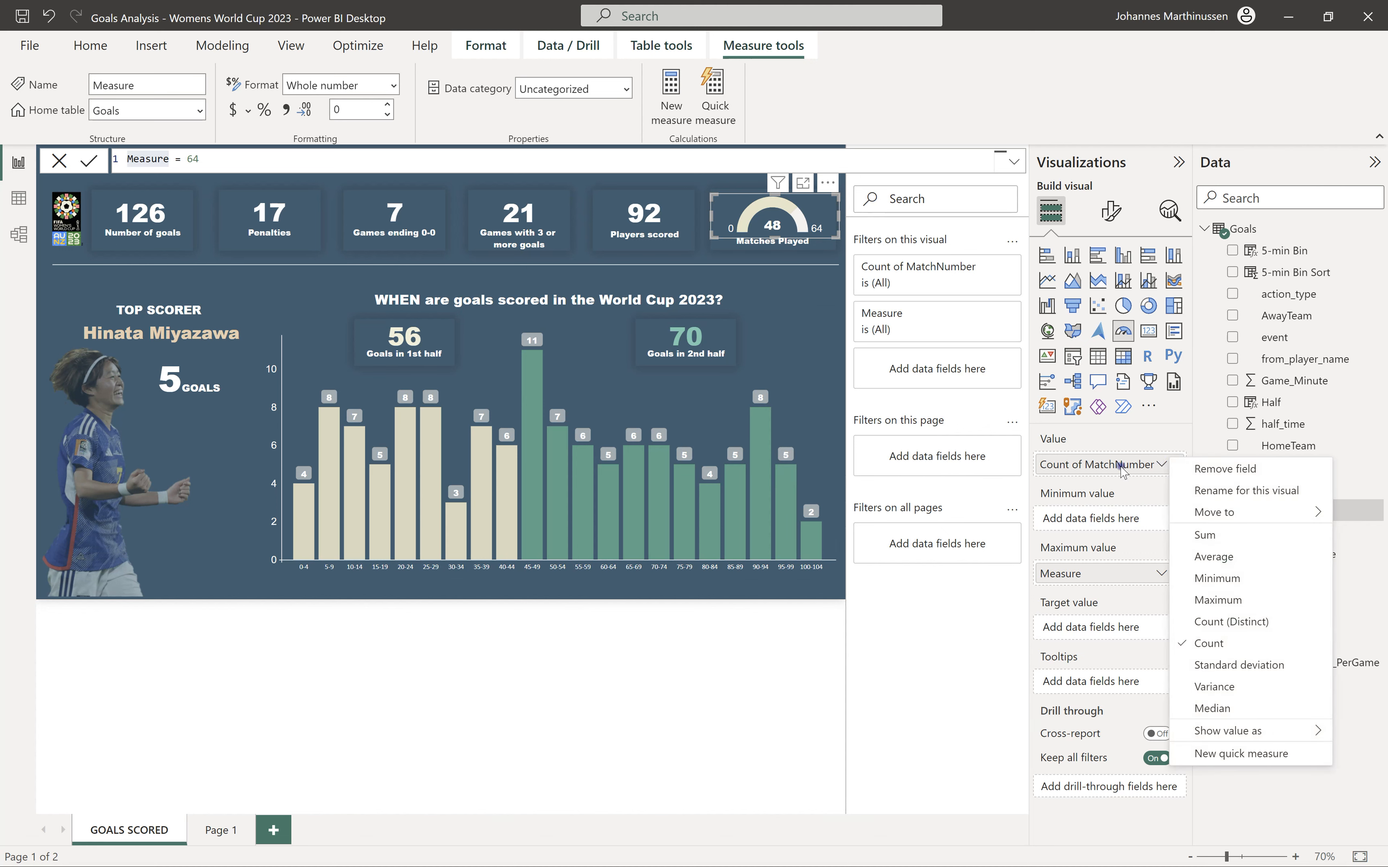
click(796, 681)
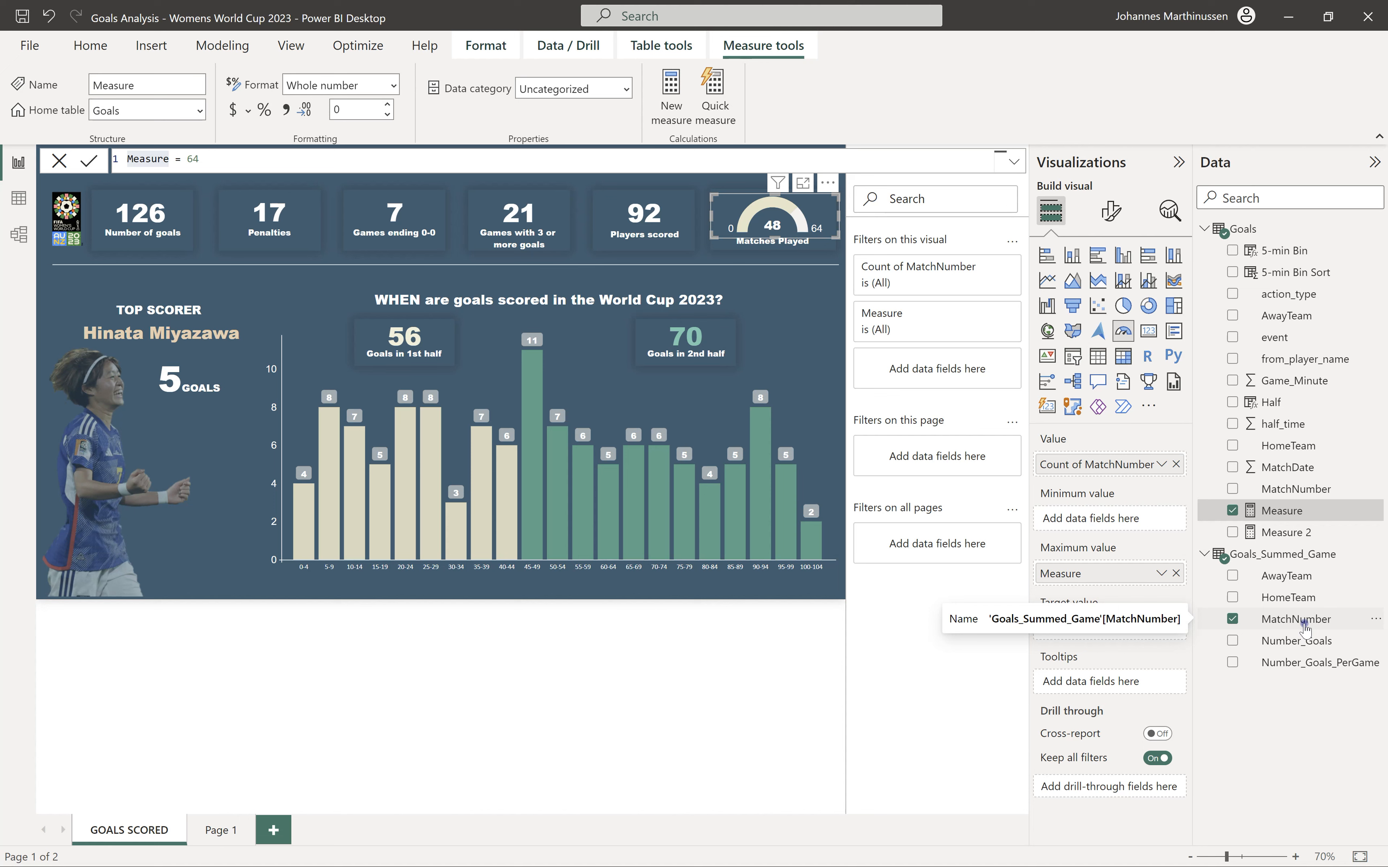
click(505, 704)
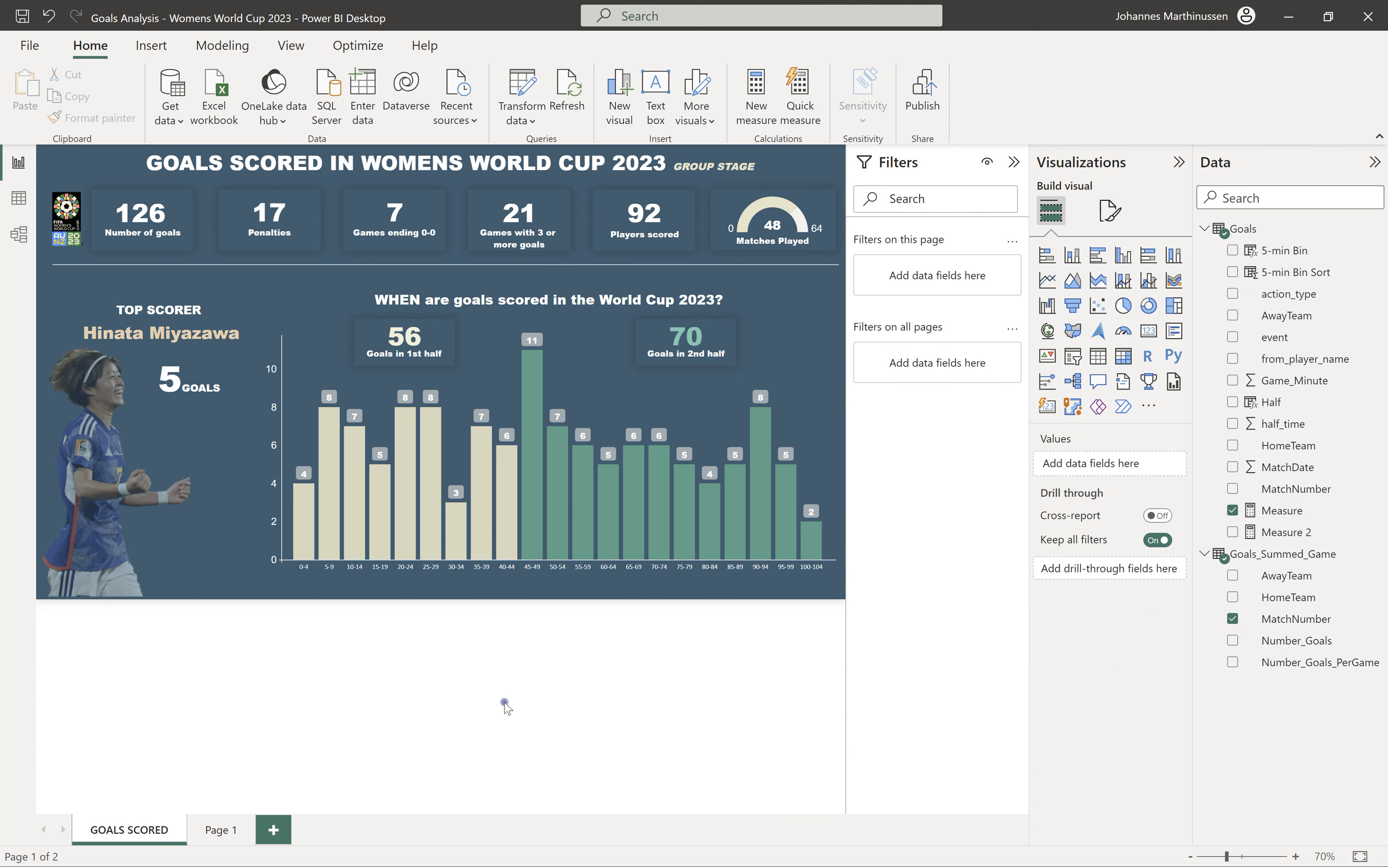
Show the 5-min Bin column's formula from the goals column chart's x-axis and examine its first FLOOR expression on Game_Minute
click(488, 364)
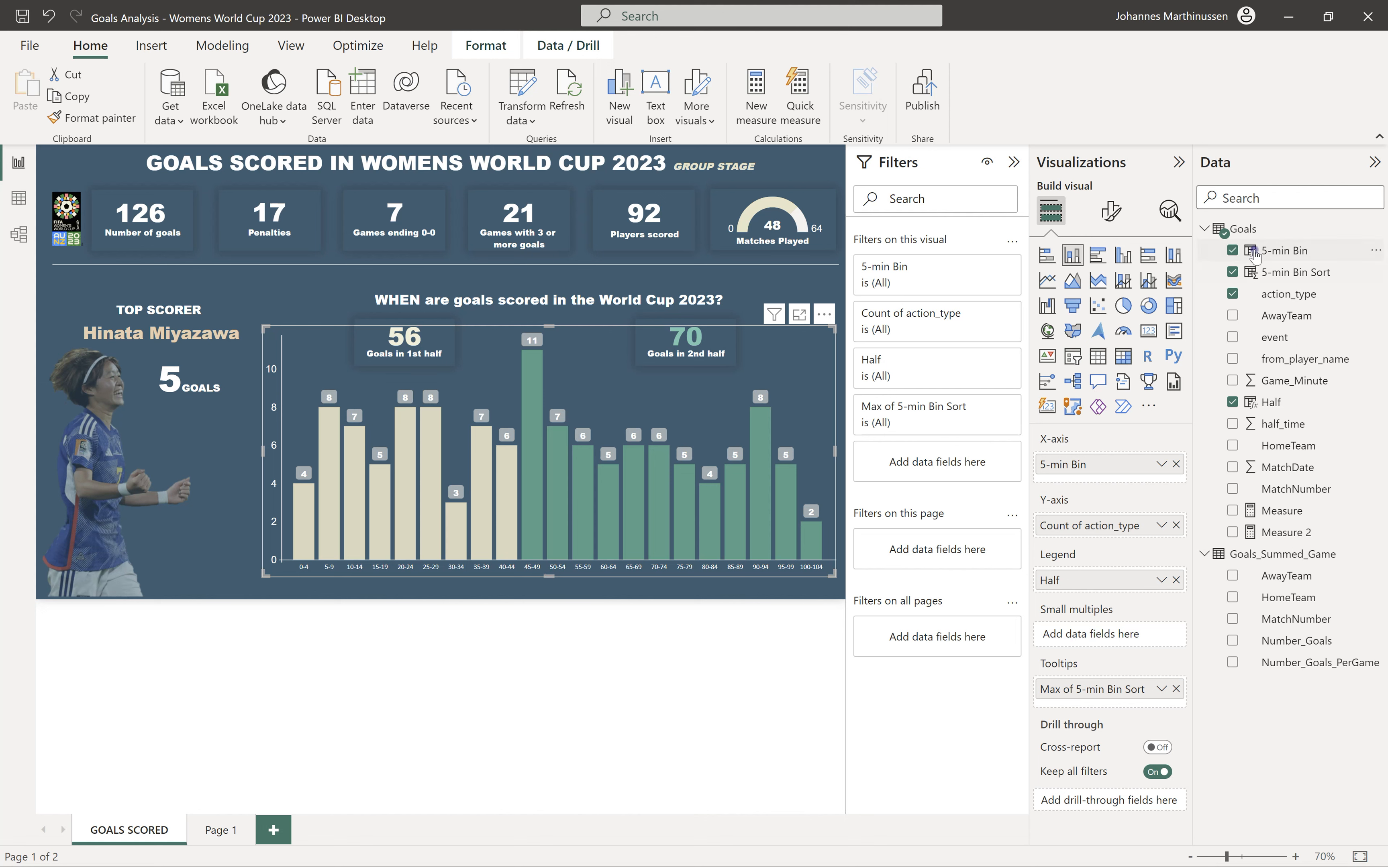
click(1278, 250)
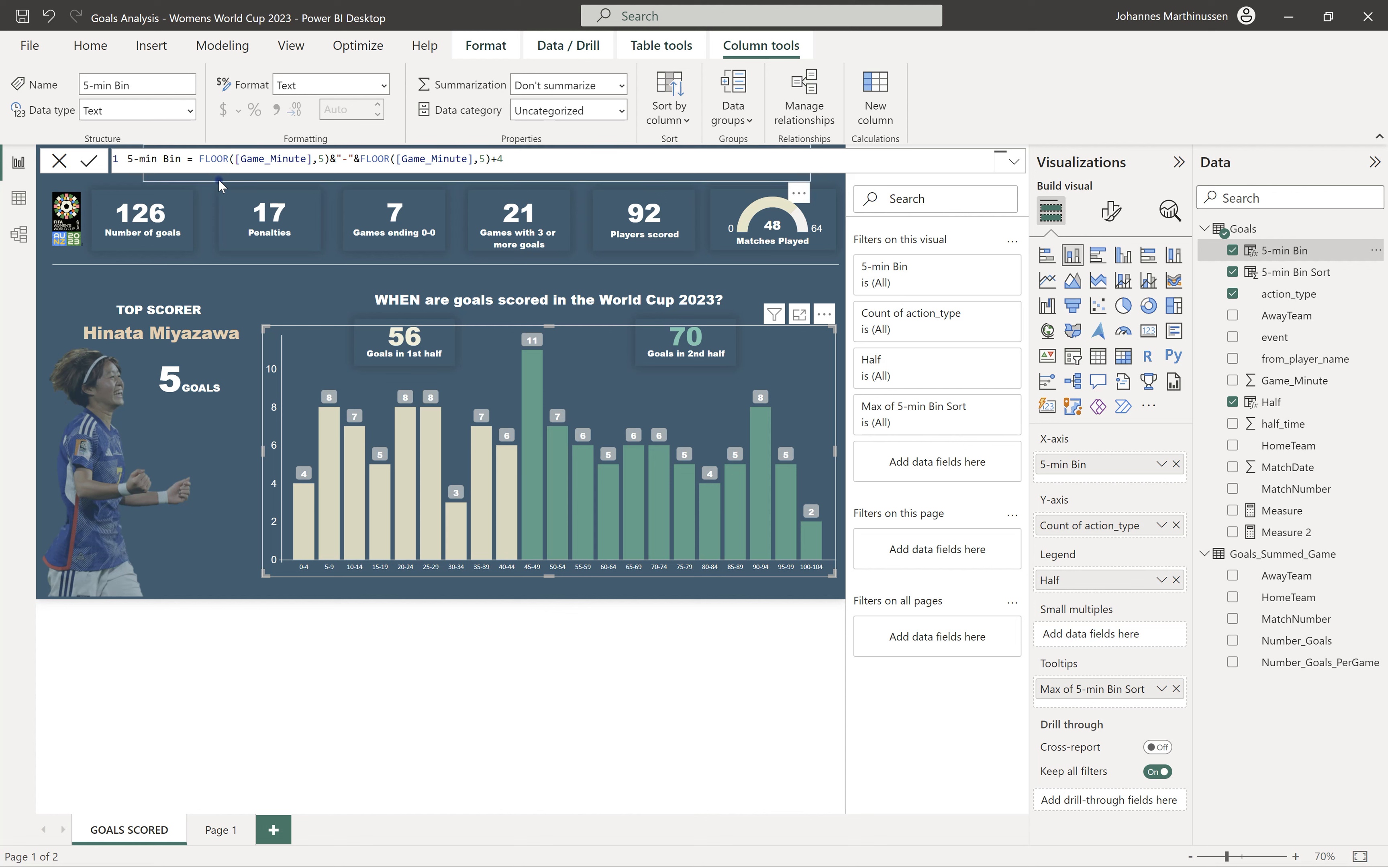
drag(247, 159, 305, 160)
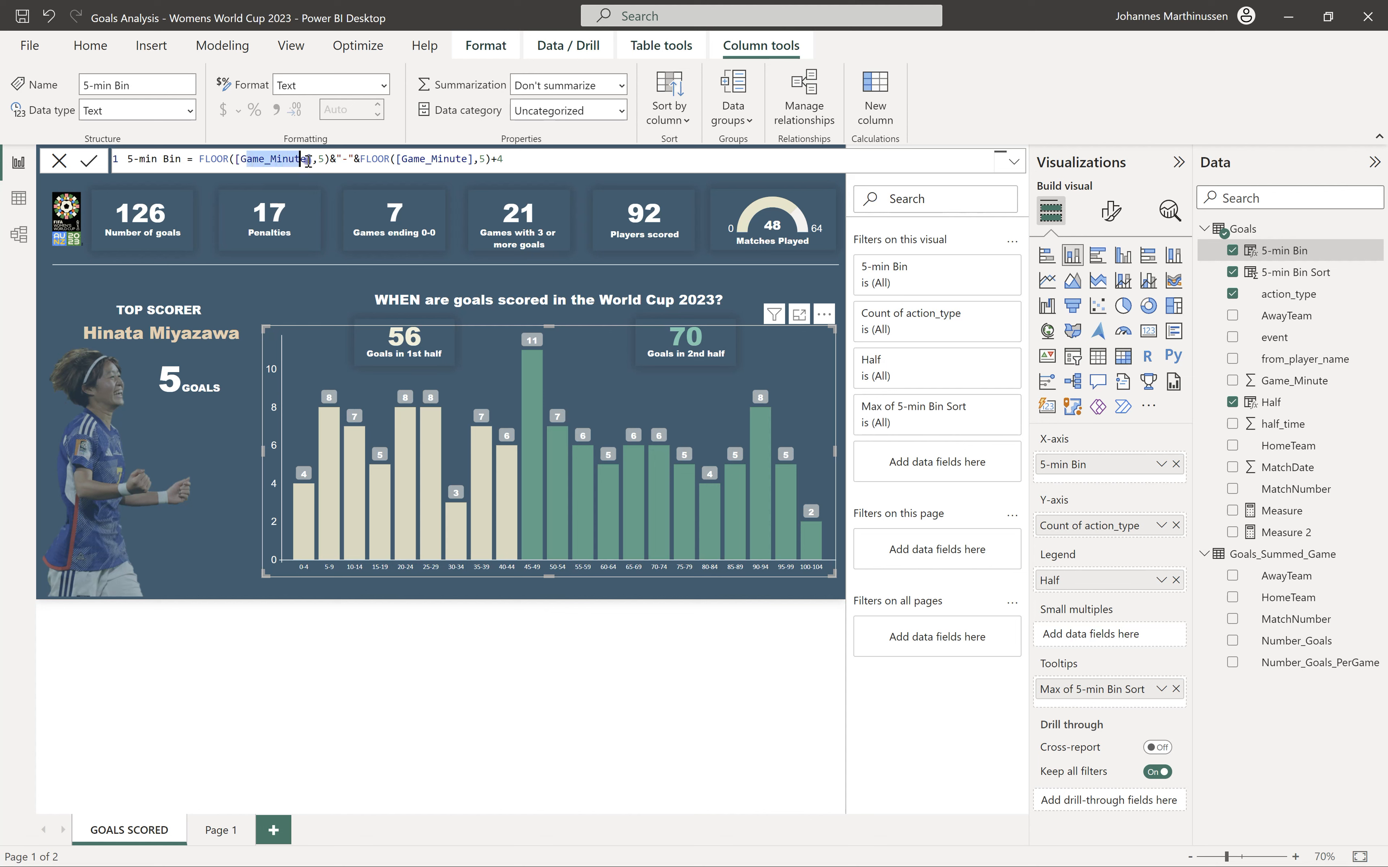
click(323, 161)
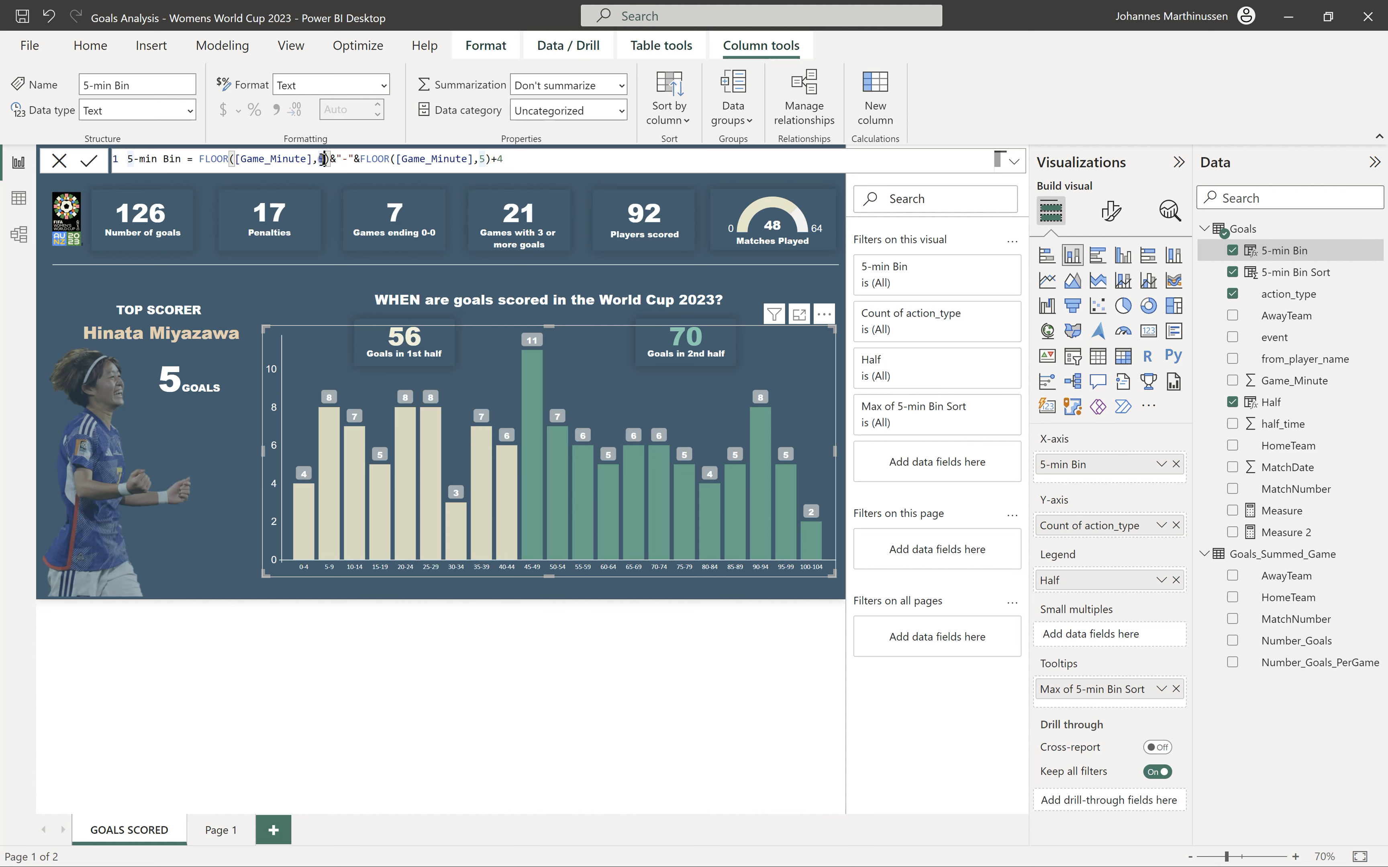
double_click(323, 159)
click(324, 159)
Examine the dash separator and the second FLOOR expression with +4 in the 5-min Bin formula, and leave the formula unchanged
click(342, 159)
double_click(343, 159)
double_click(388, 159)
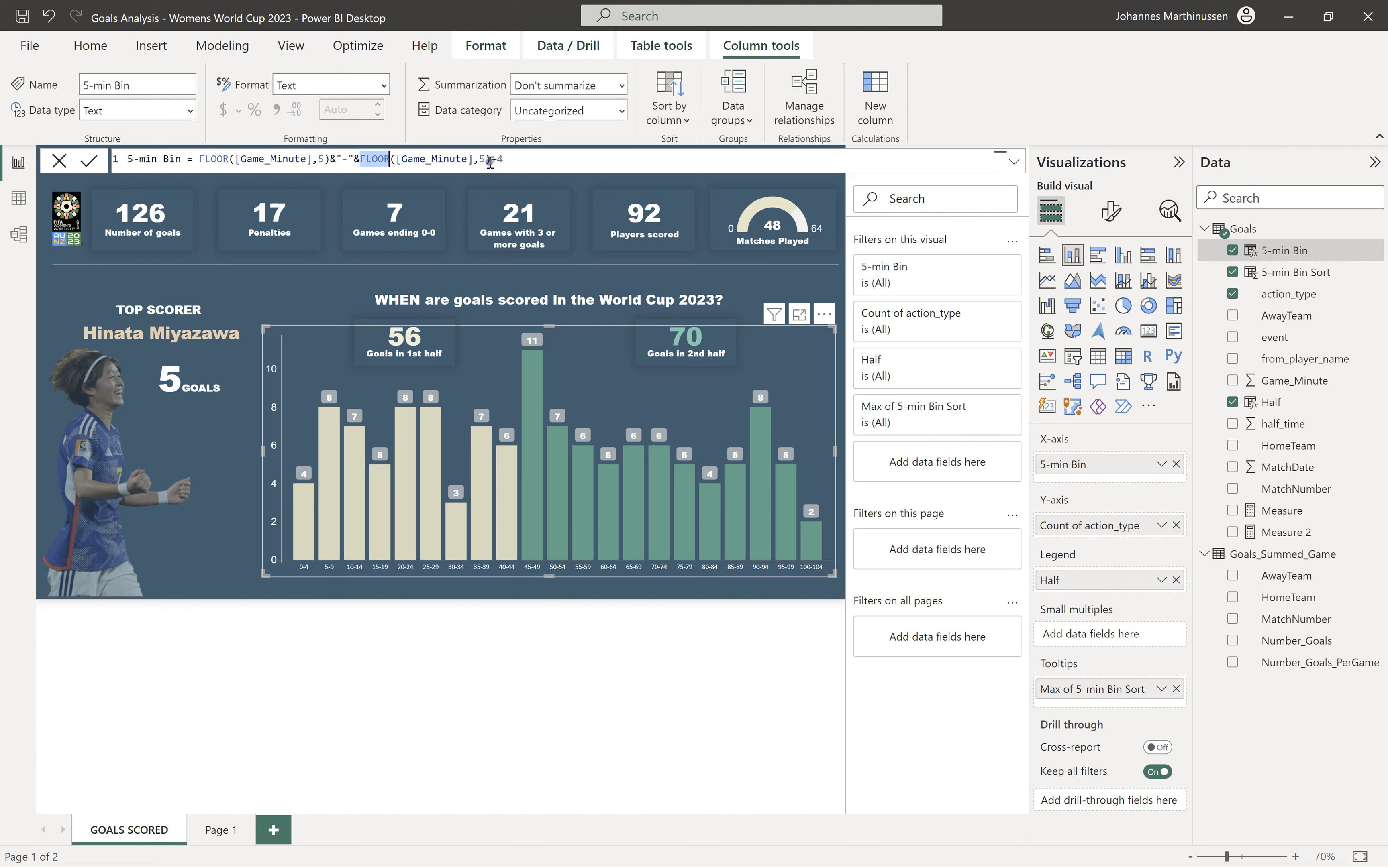
click(505, 159)
click(283, 159)
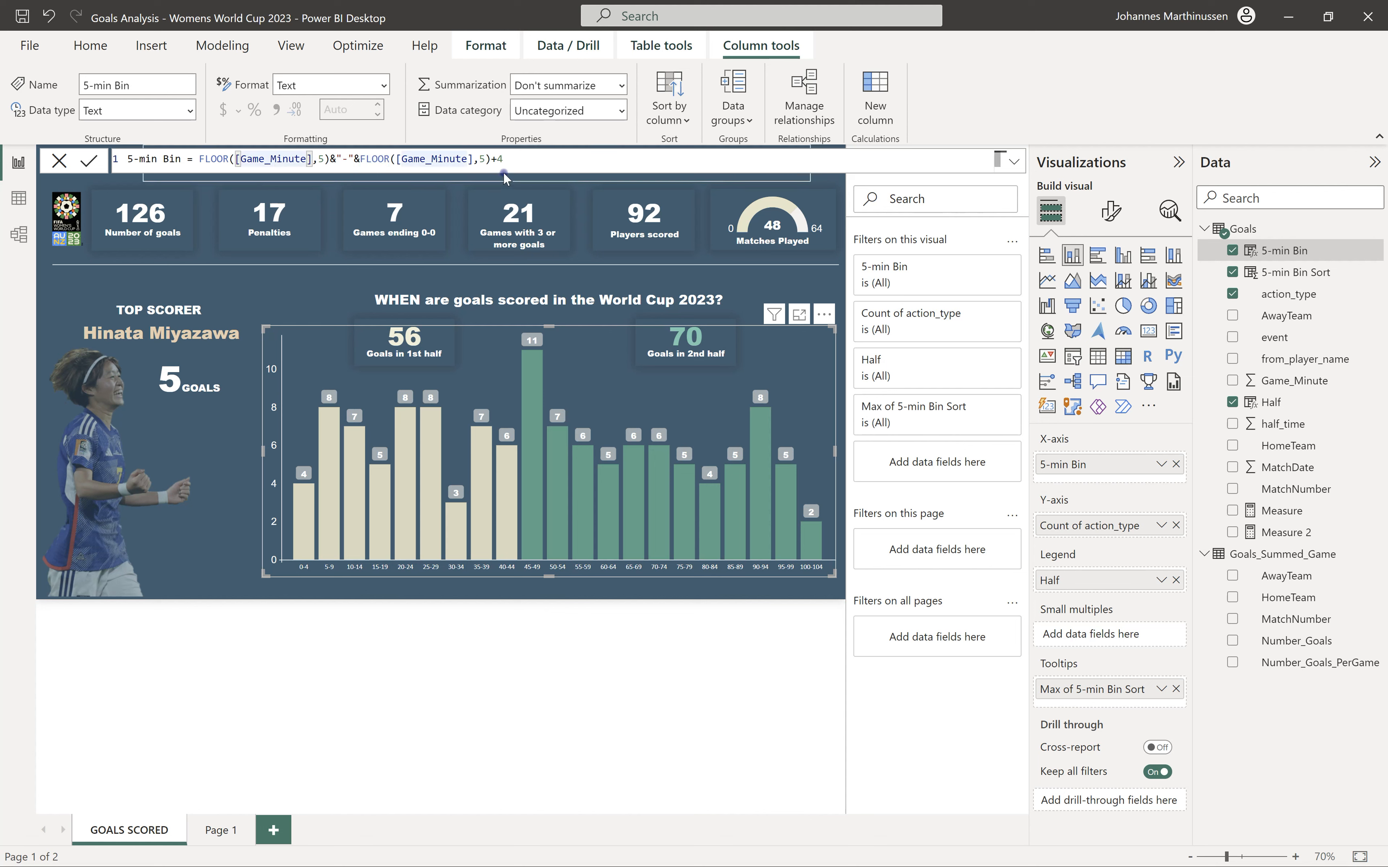
drag(504, 159, 434, 159)
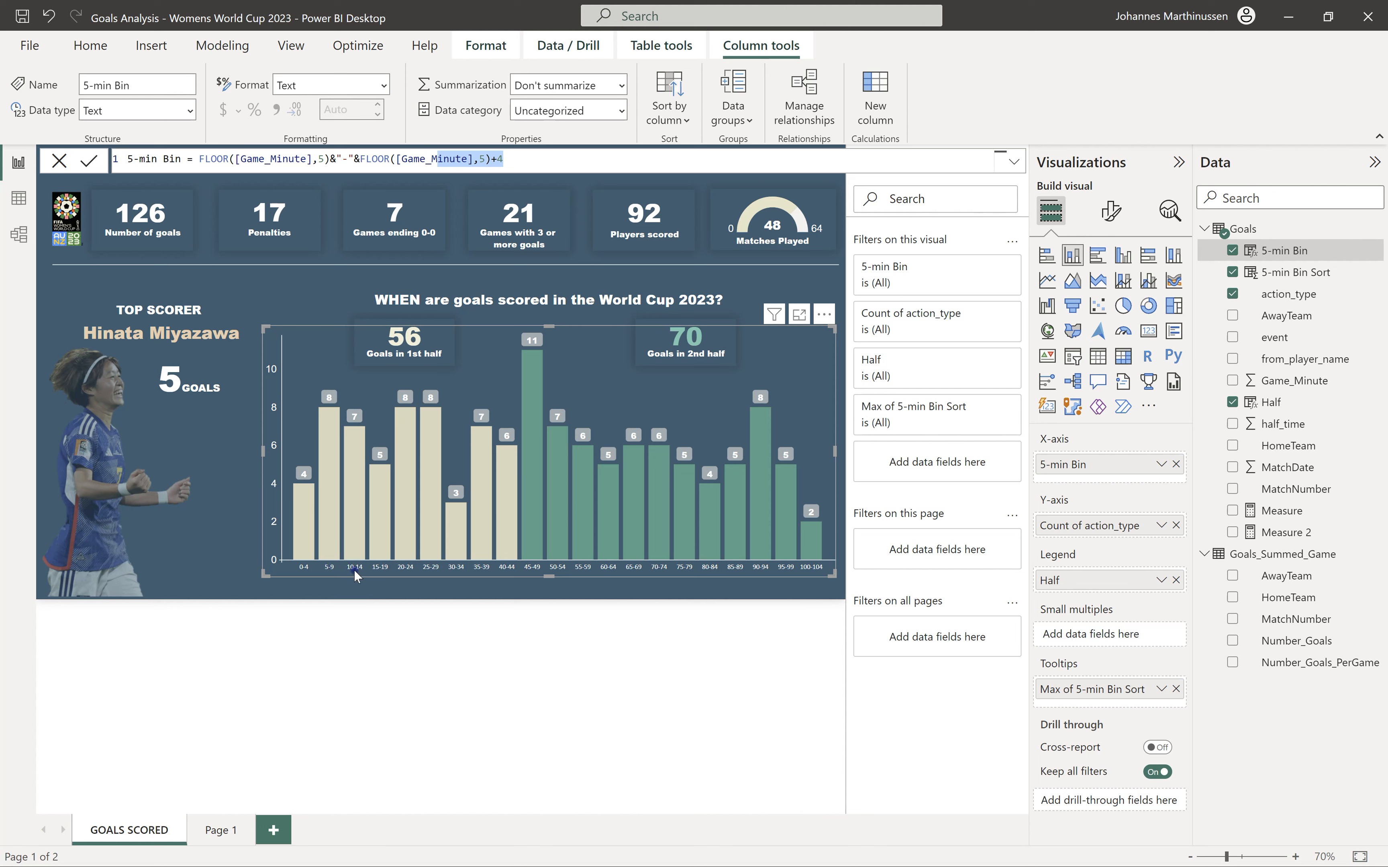
click(568, 660)
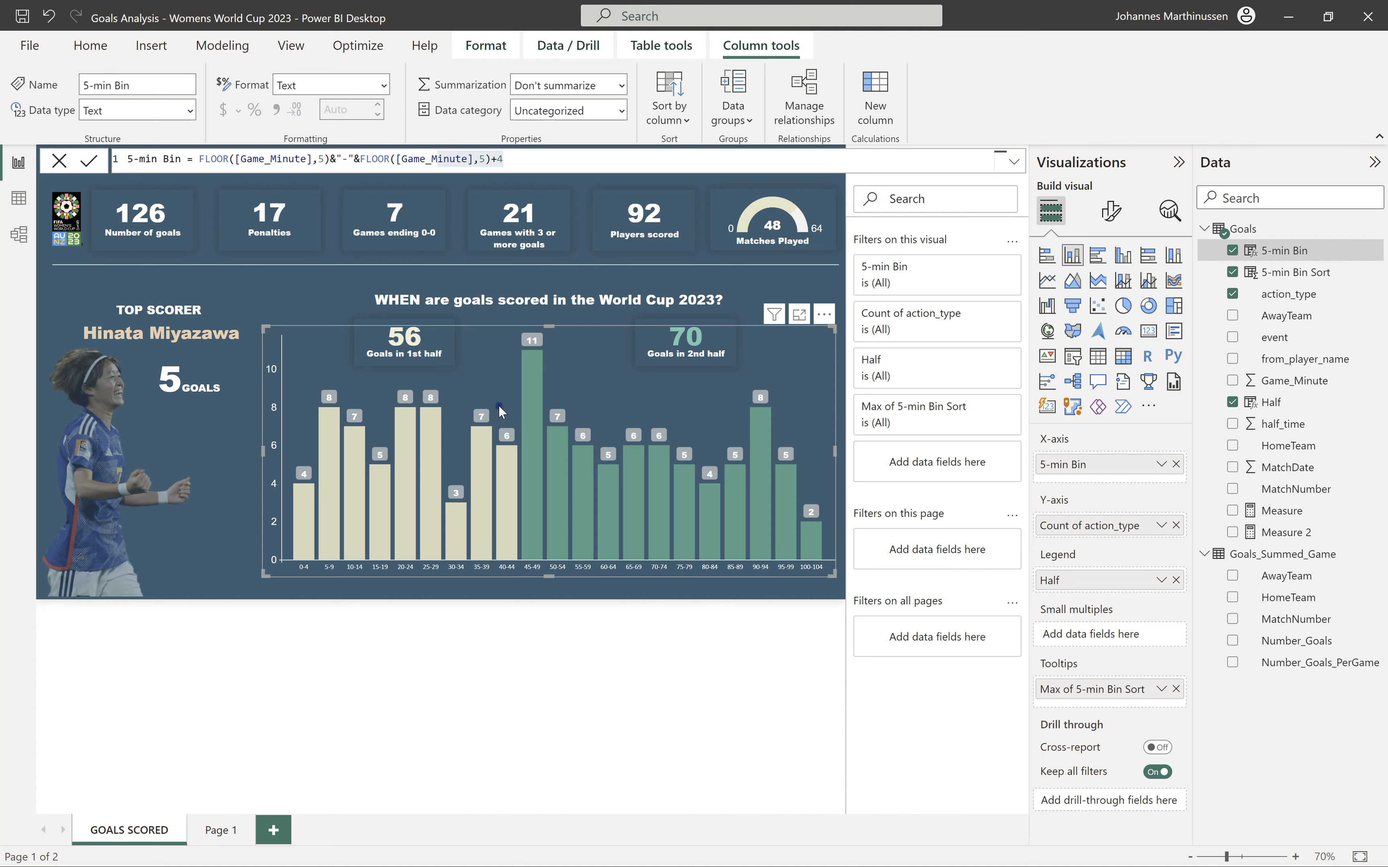
click(672, 701)
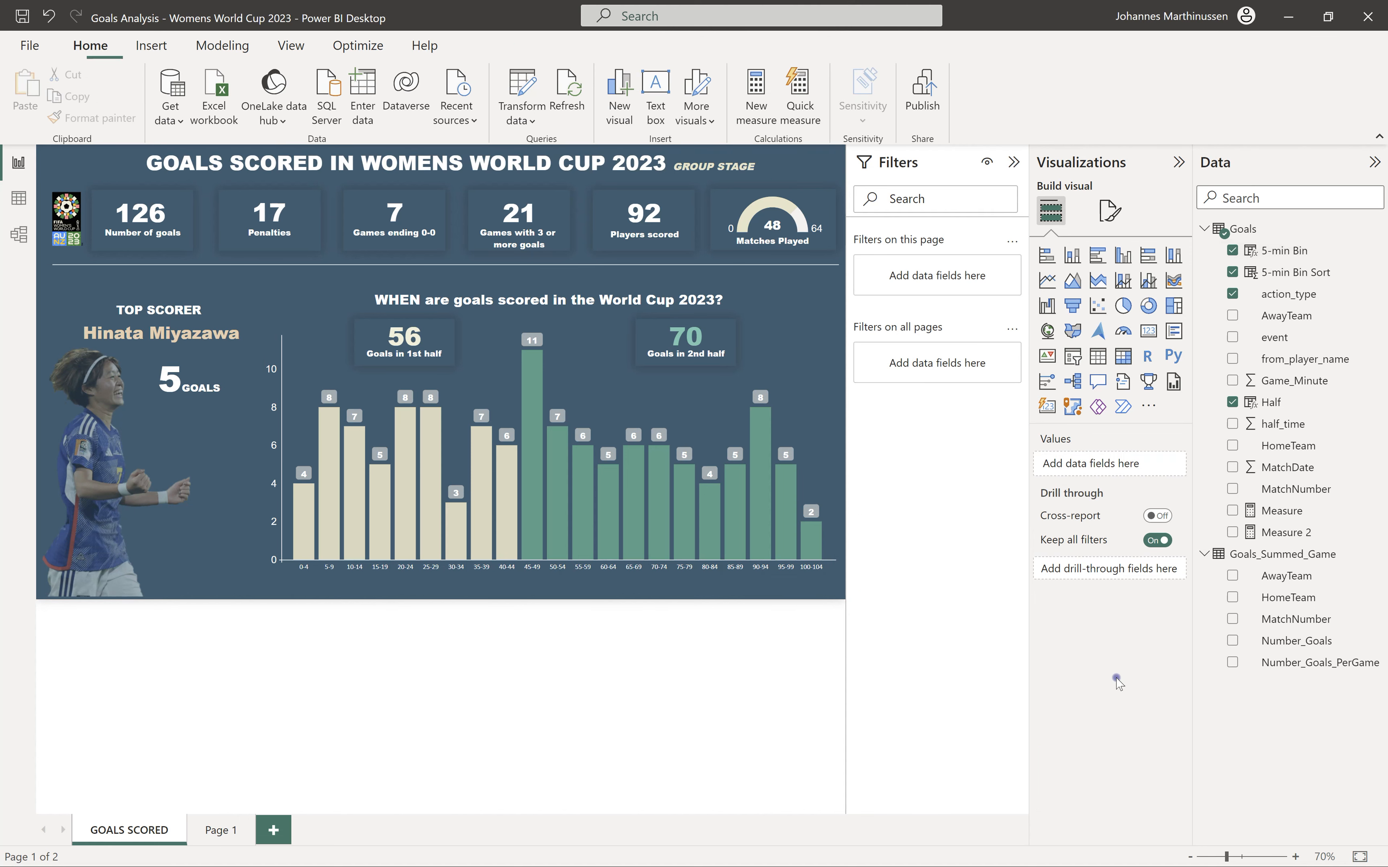
Inspect the formula of the 5-min Bin Sort column used in the goals column chart
click(595, 394)
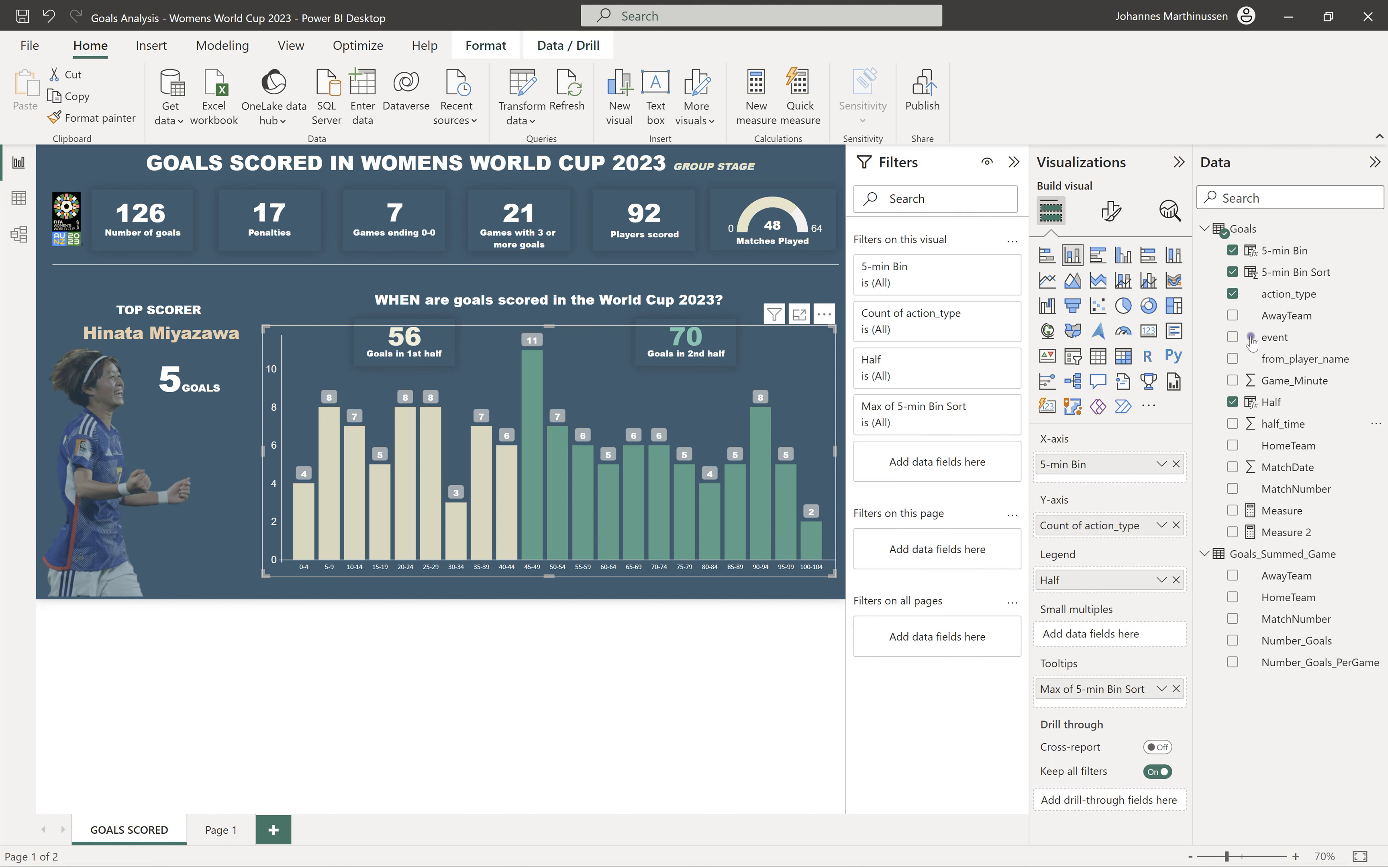
click(1287, 269)
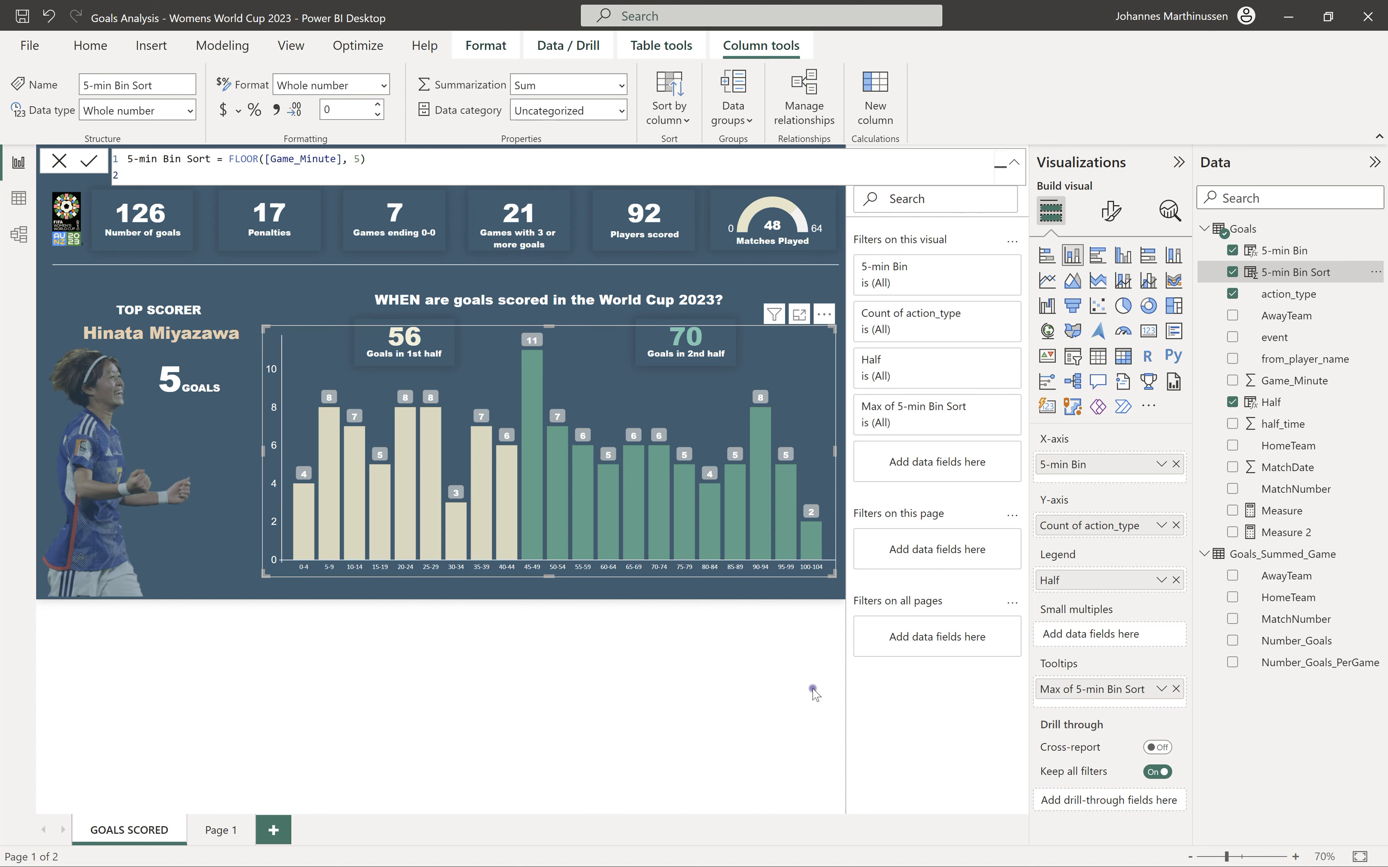
click(839, 251)
Review the goals column chart's axis sorting options, and close them without changes
click(820, 322)
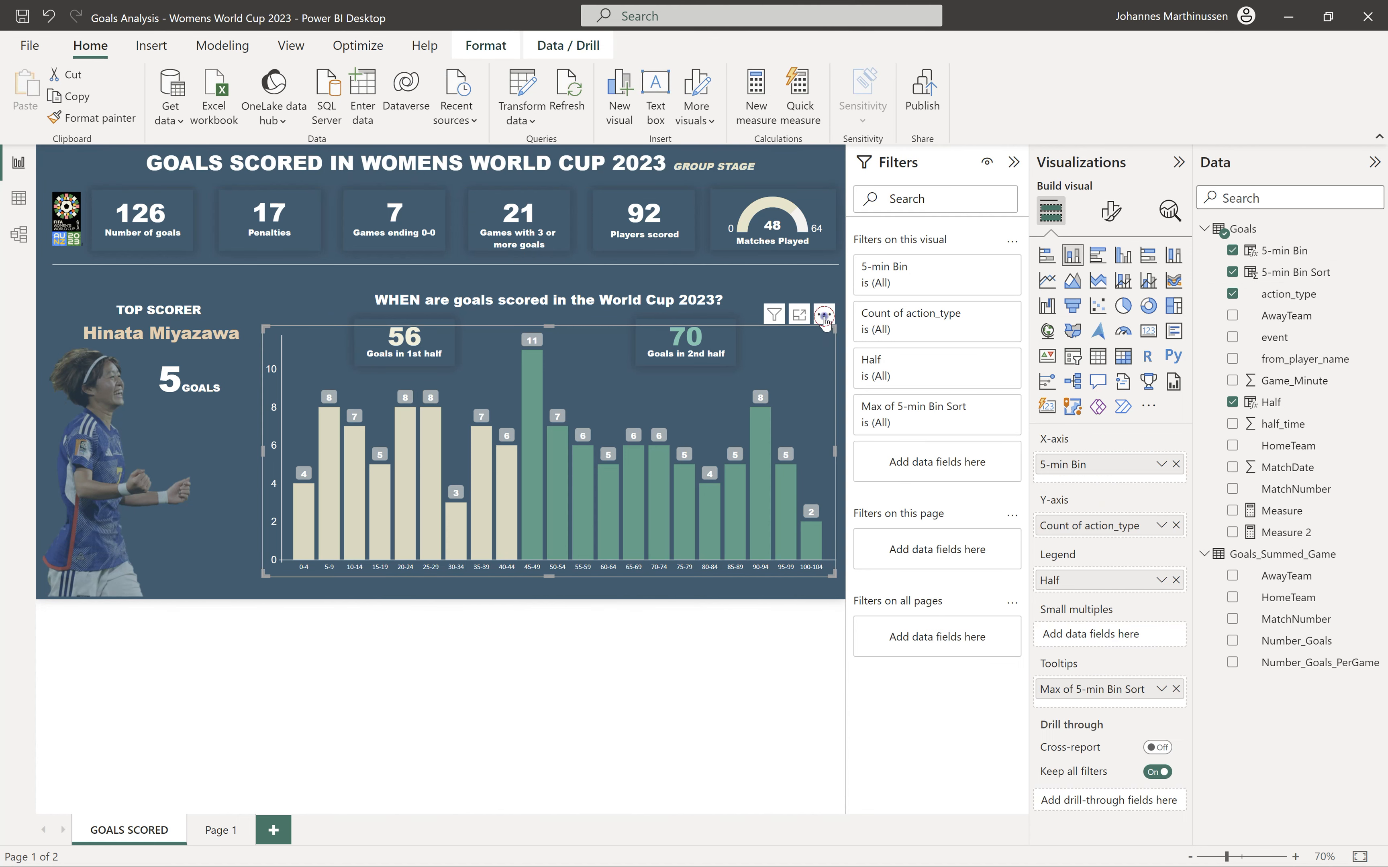
click(824, 314)
mouse_move(912, 423)
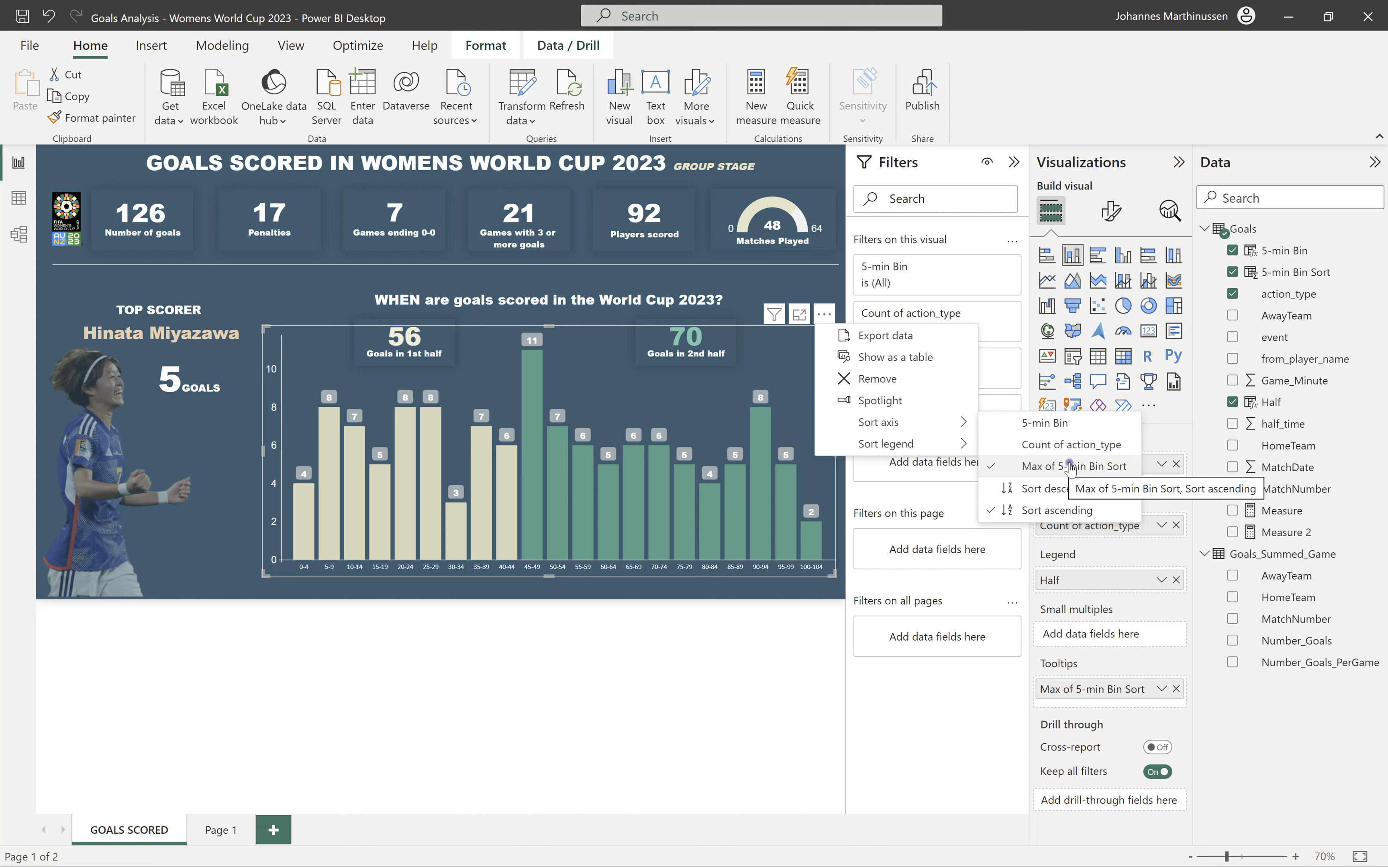
click(753, 676)
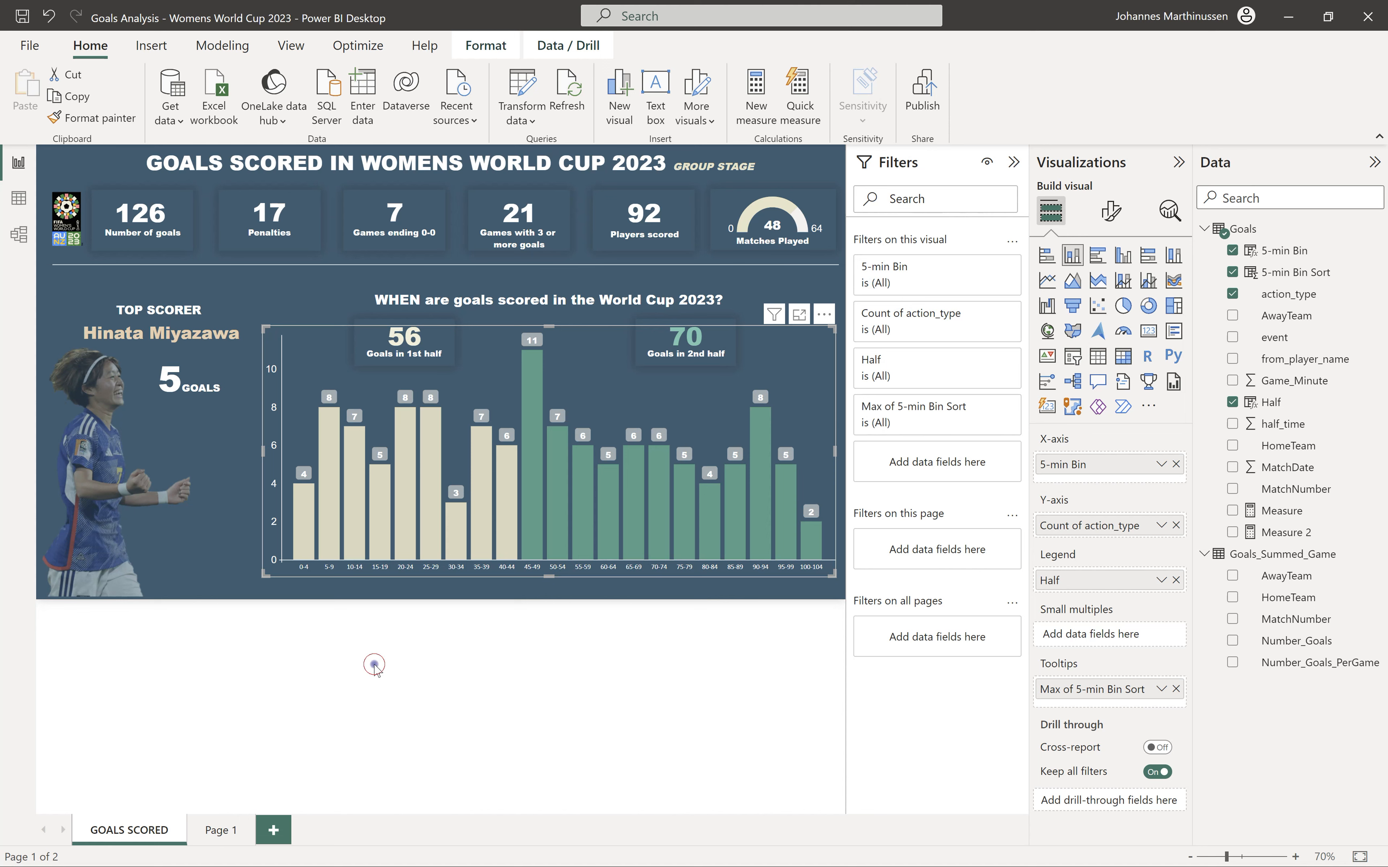
click(393, 639)
Examine the 5-min Bin Sort values selected in the Goals in 1st half card's filter
click(413, 332)
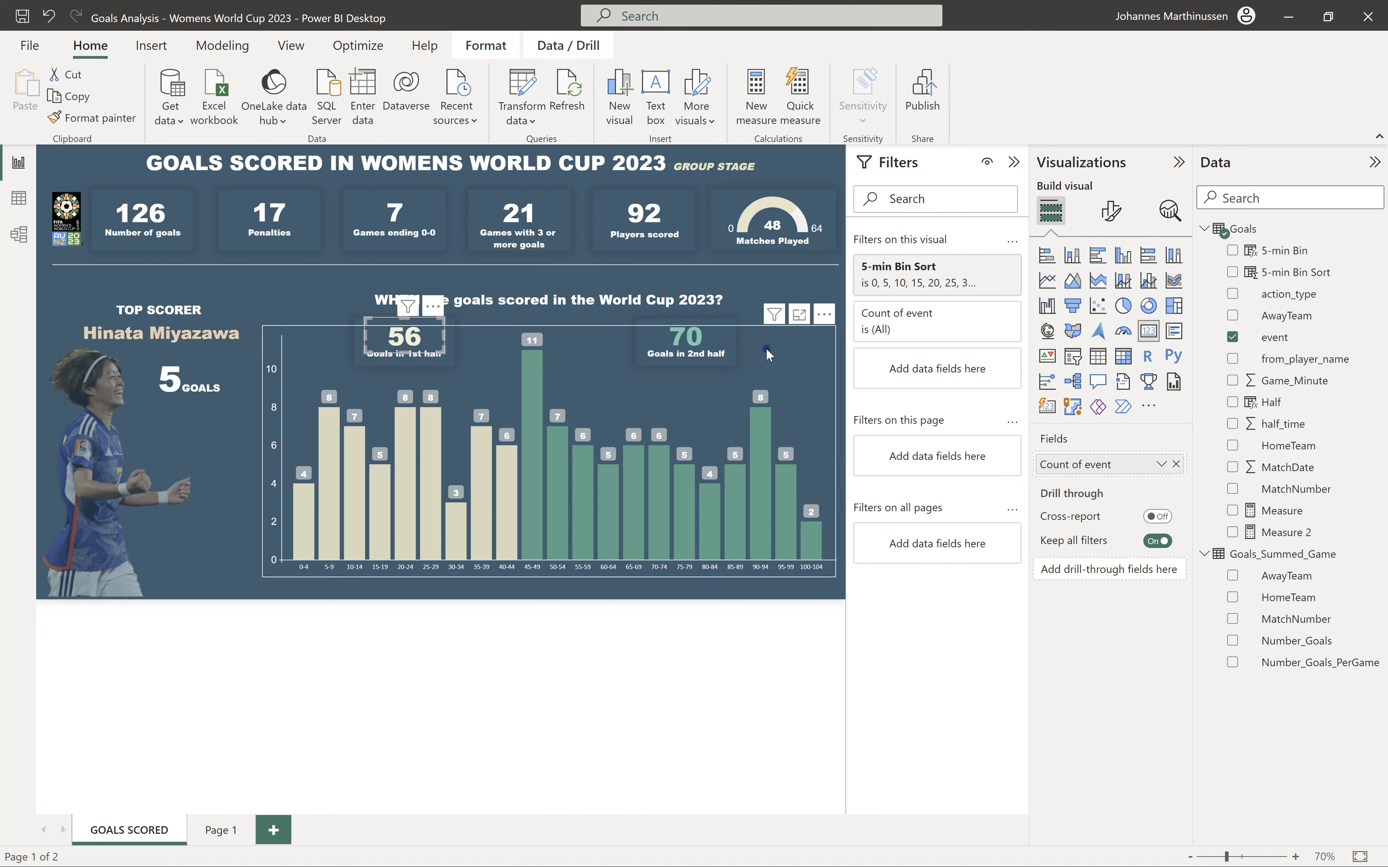
click(965, 266)
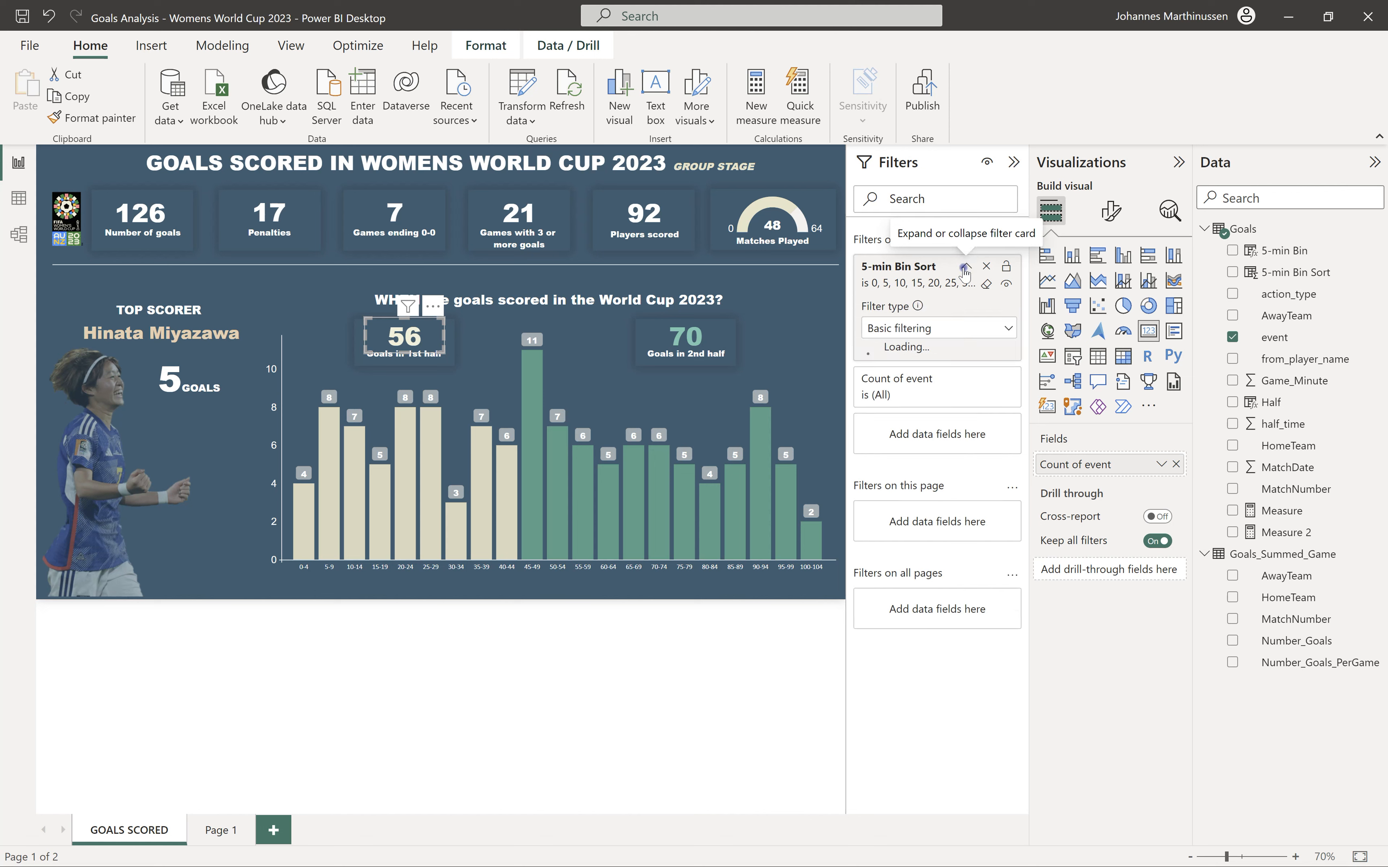
scroll(917, 390, down, 2)
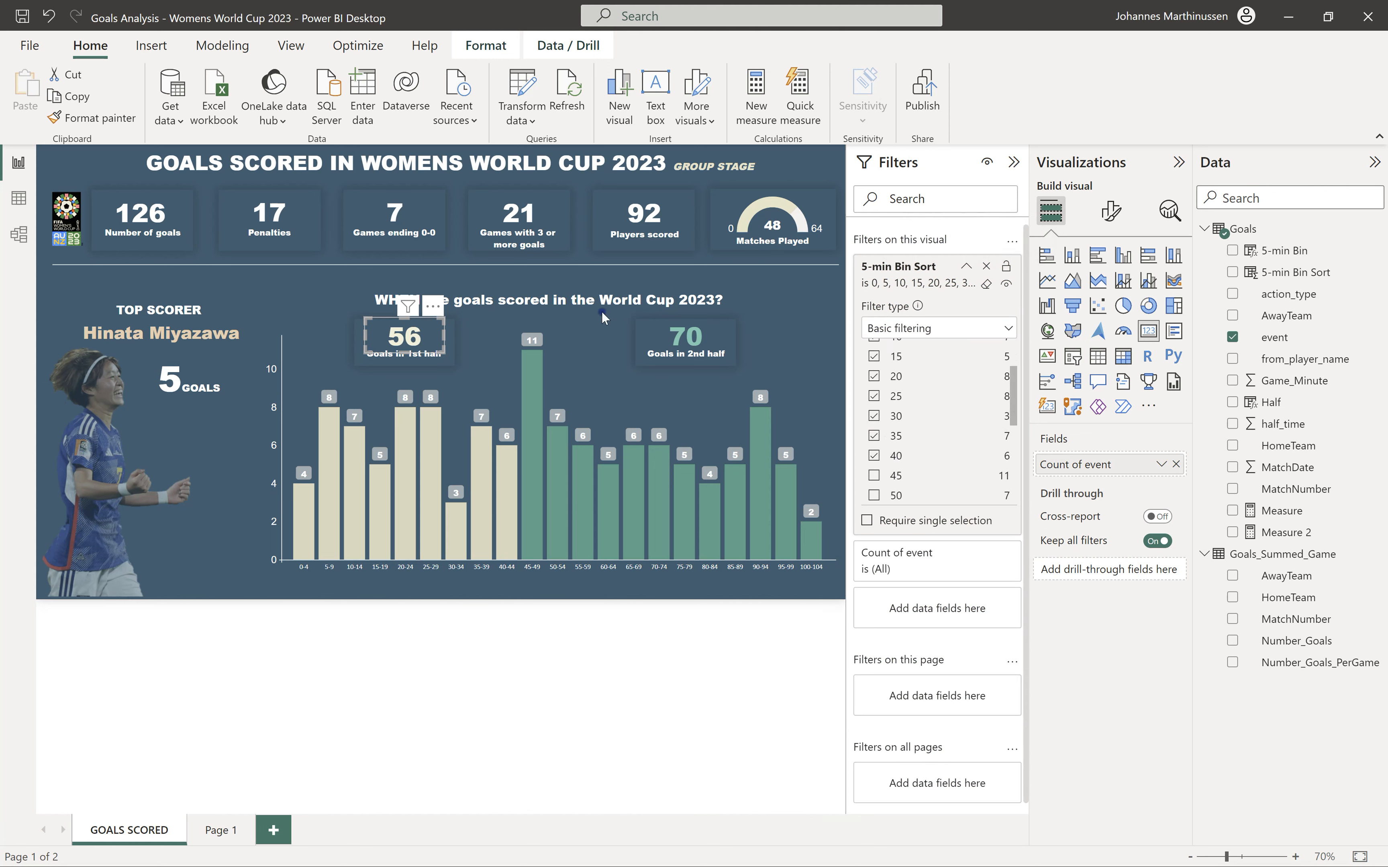
Examine the 5-min Bin Sort values selected in the Goals in 2nd half card's filter, and deselect the card
click(691, 341)
click(968, 269)
scroll(946, 405, down, 3)
scroll(945, 405, down, 5)
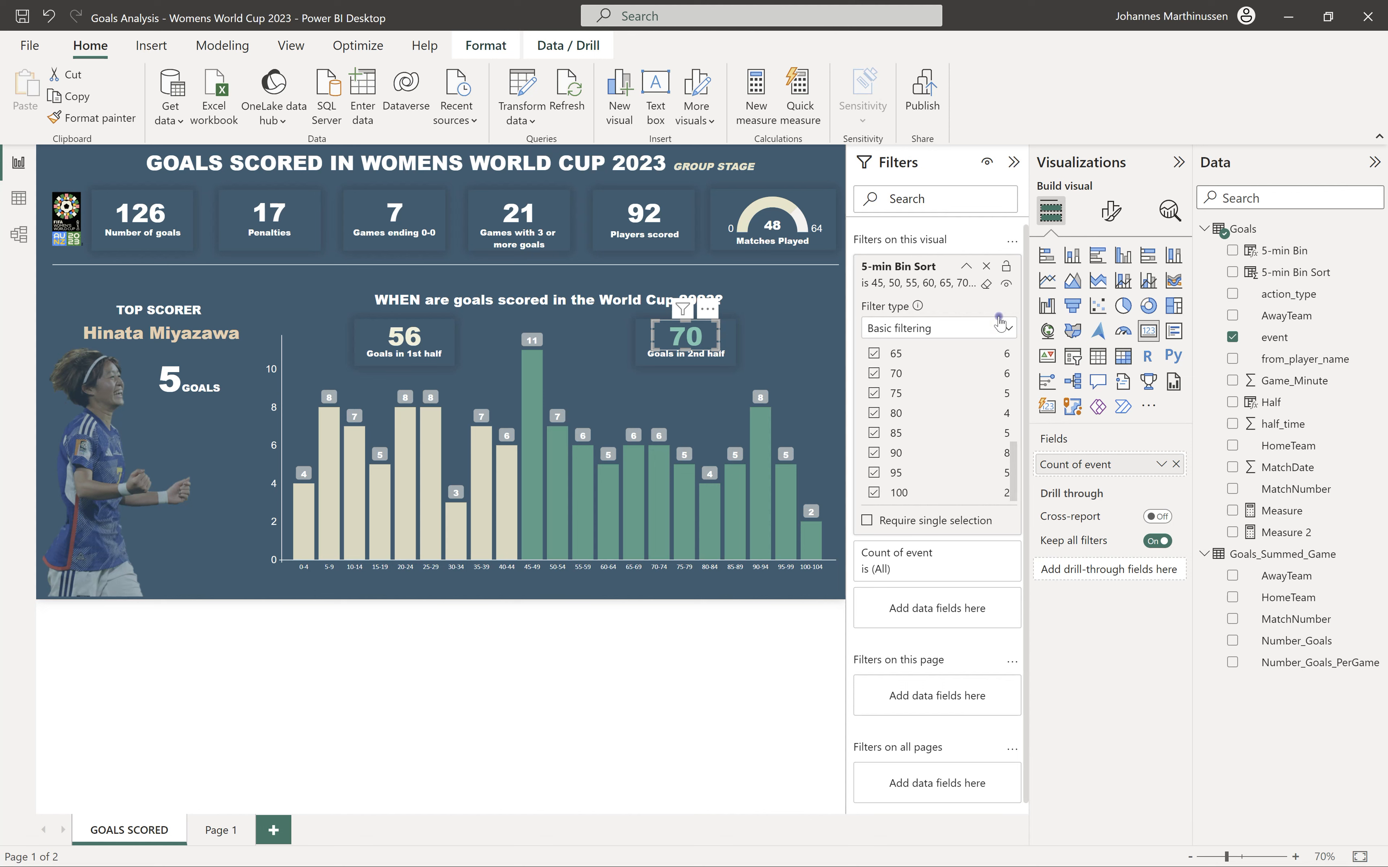
click(683, 698)
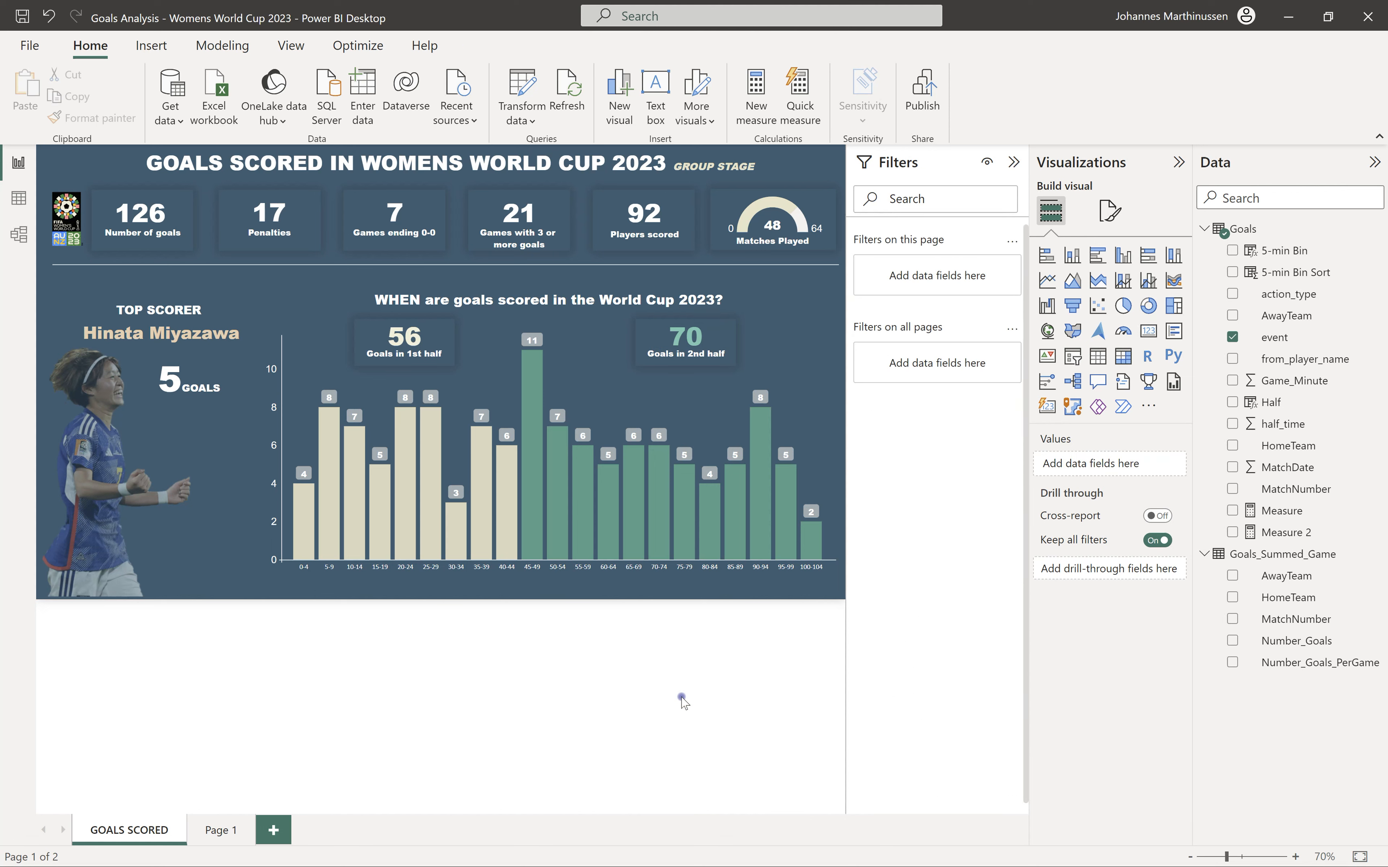